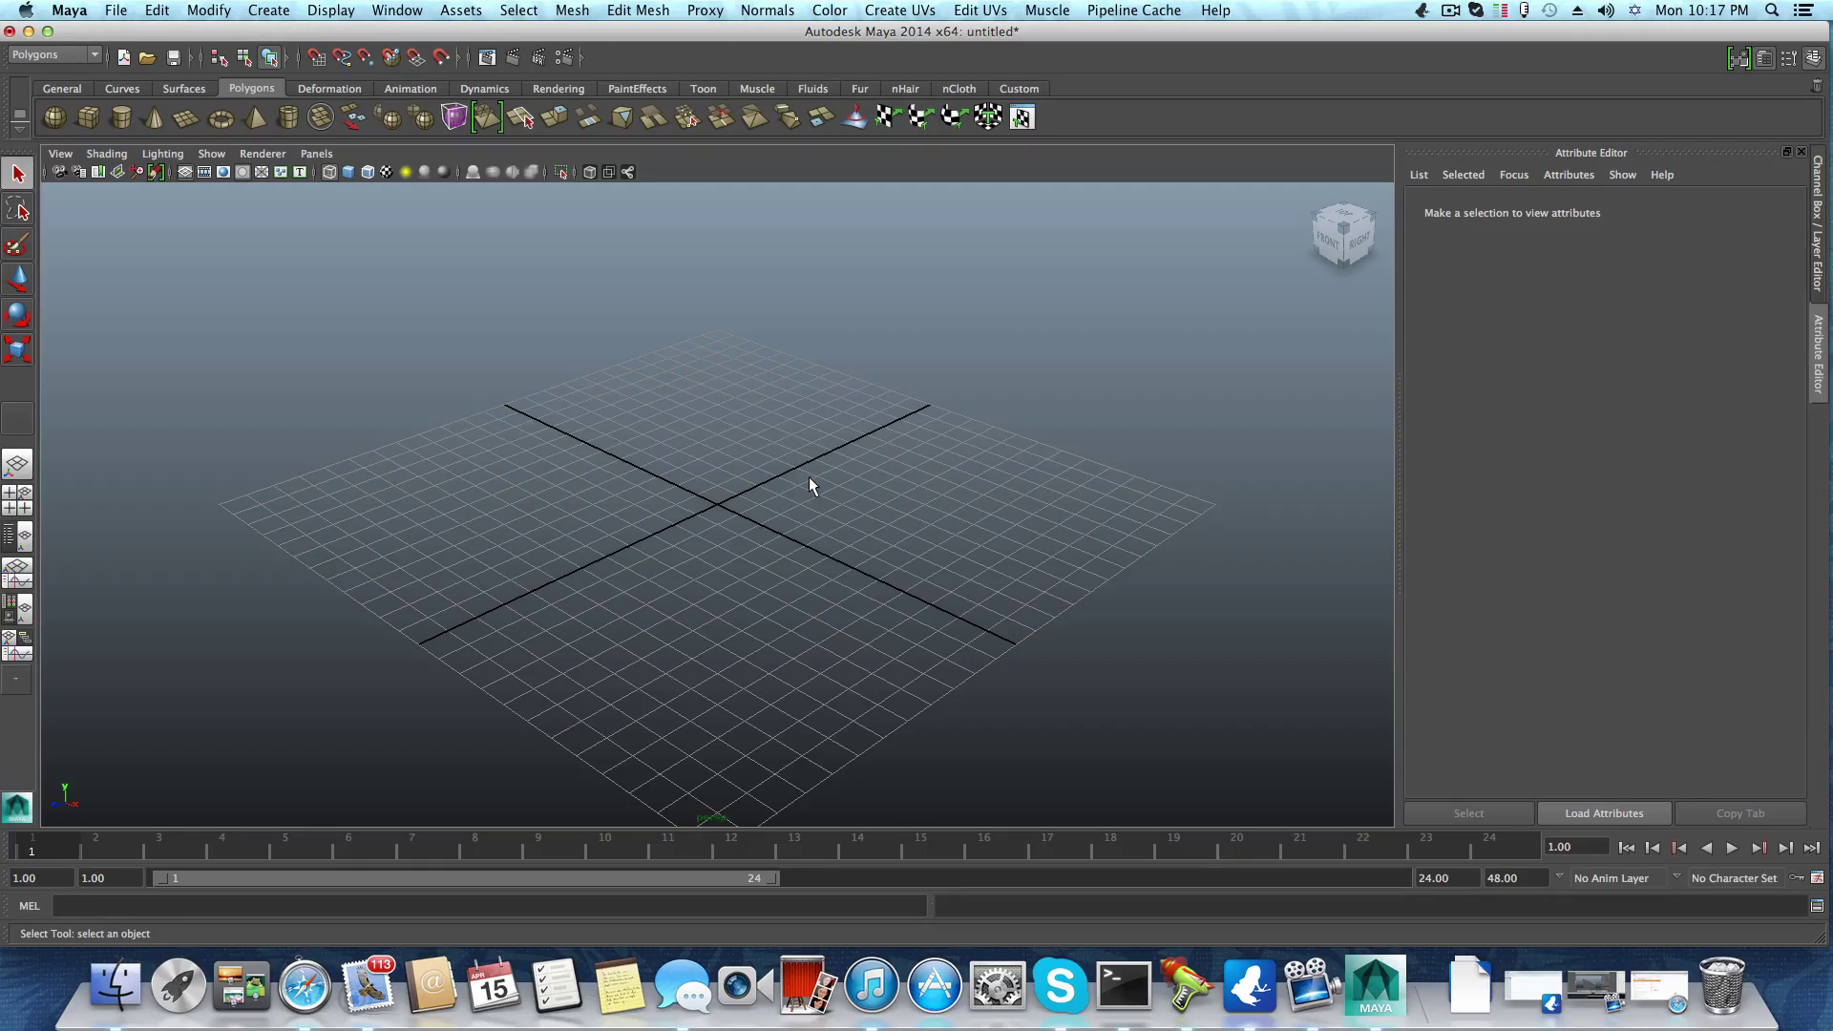
# Create a polygon cube at the grid origin, shade it with 5 and frame it in view
pyautogui.click(88, 114)
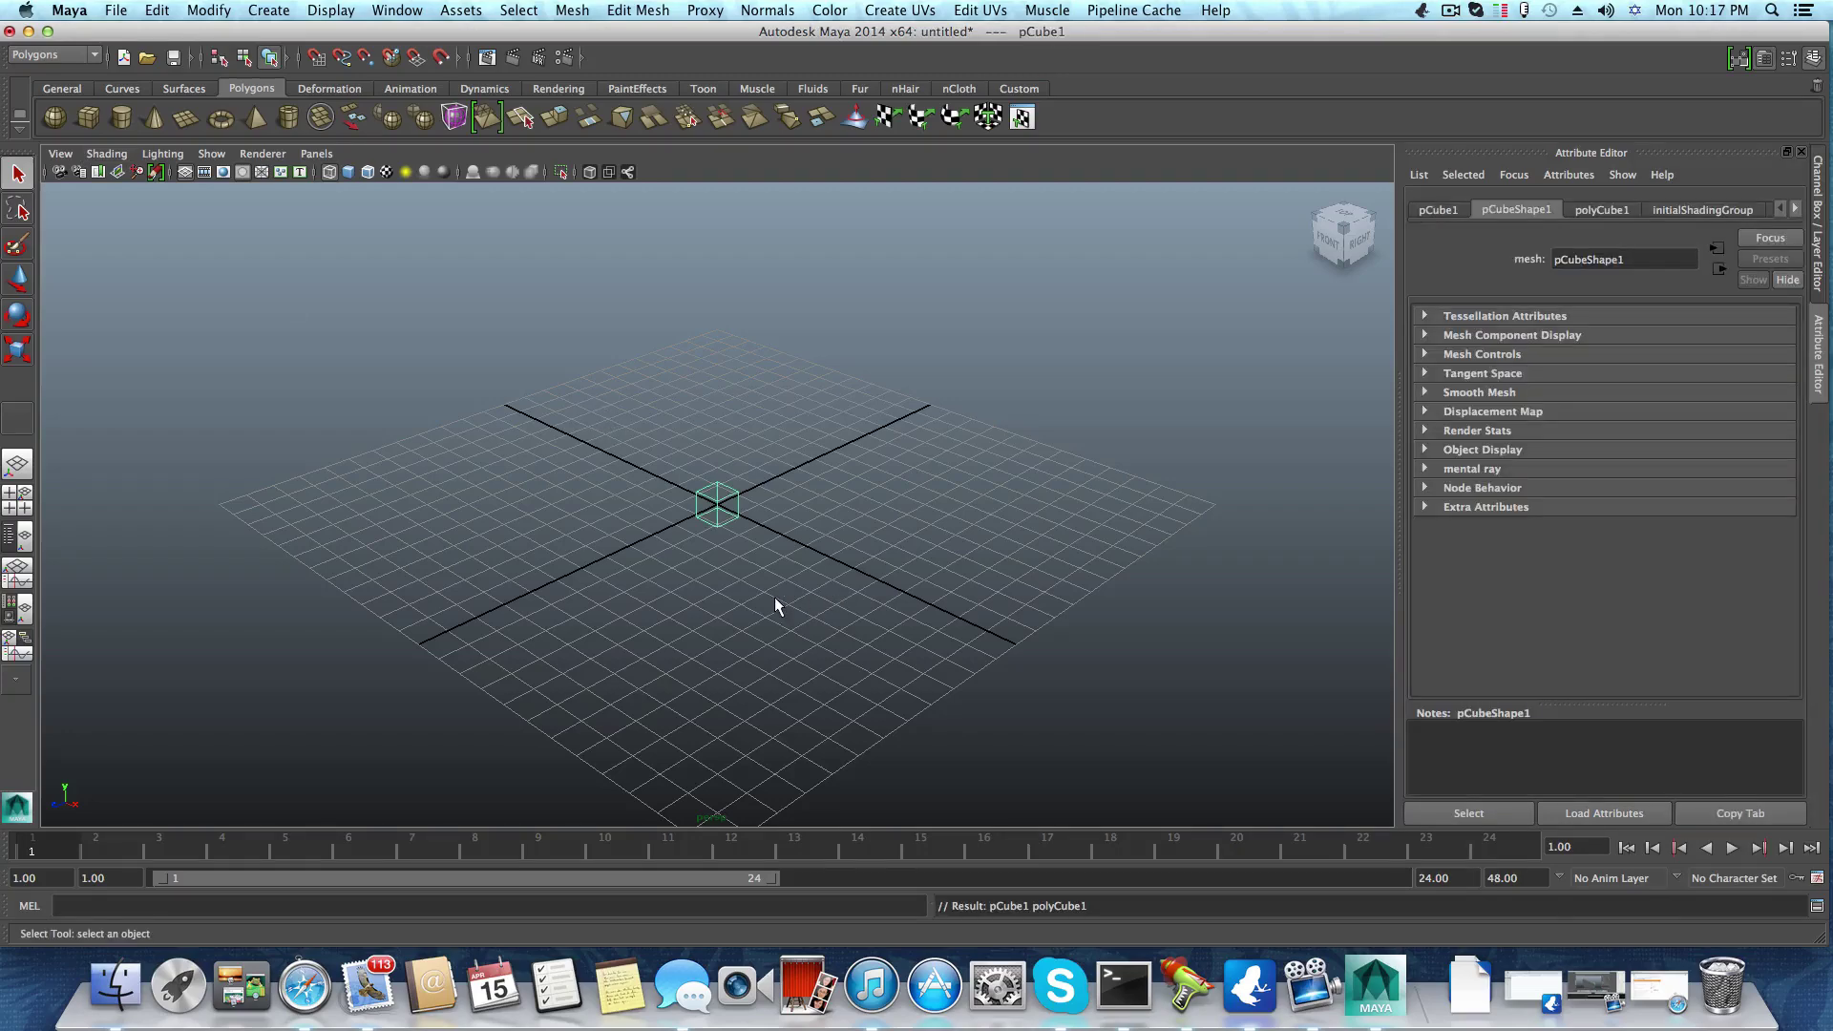
pyautogui.press('5')
pyautogui.press('f')
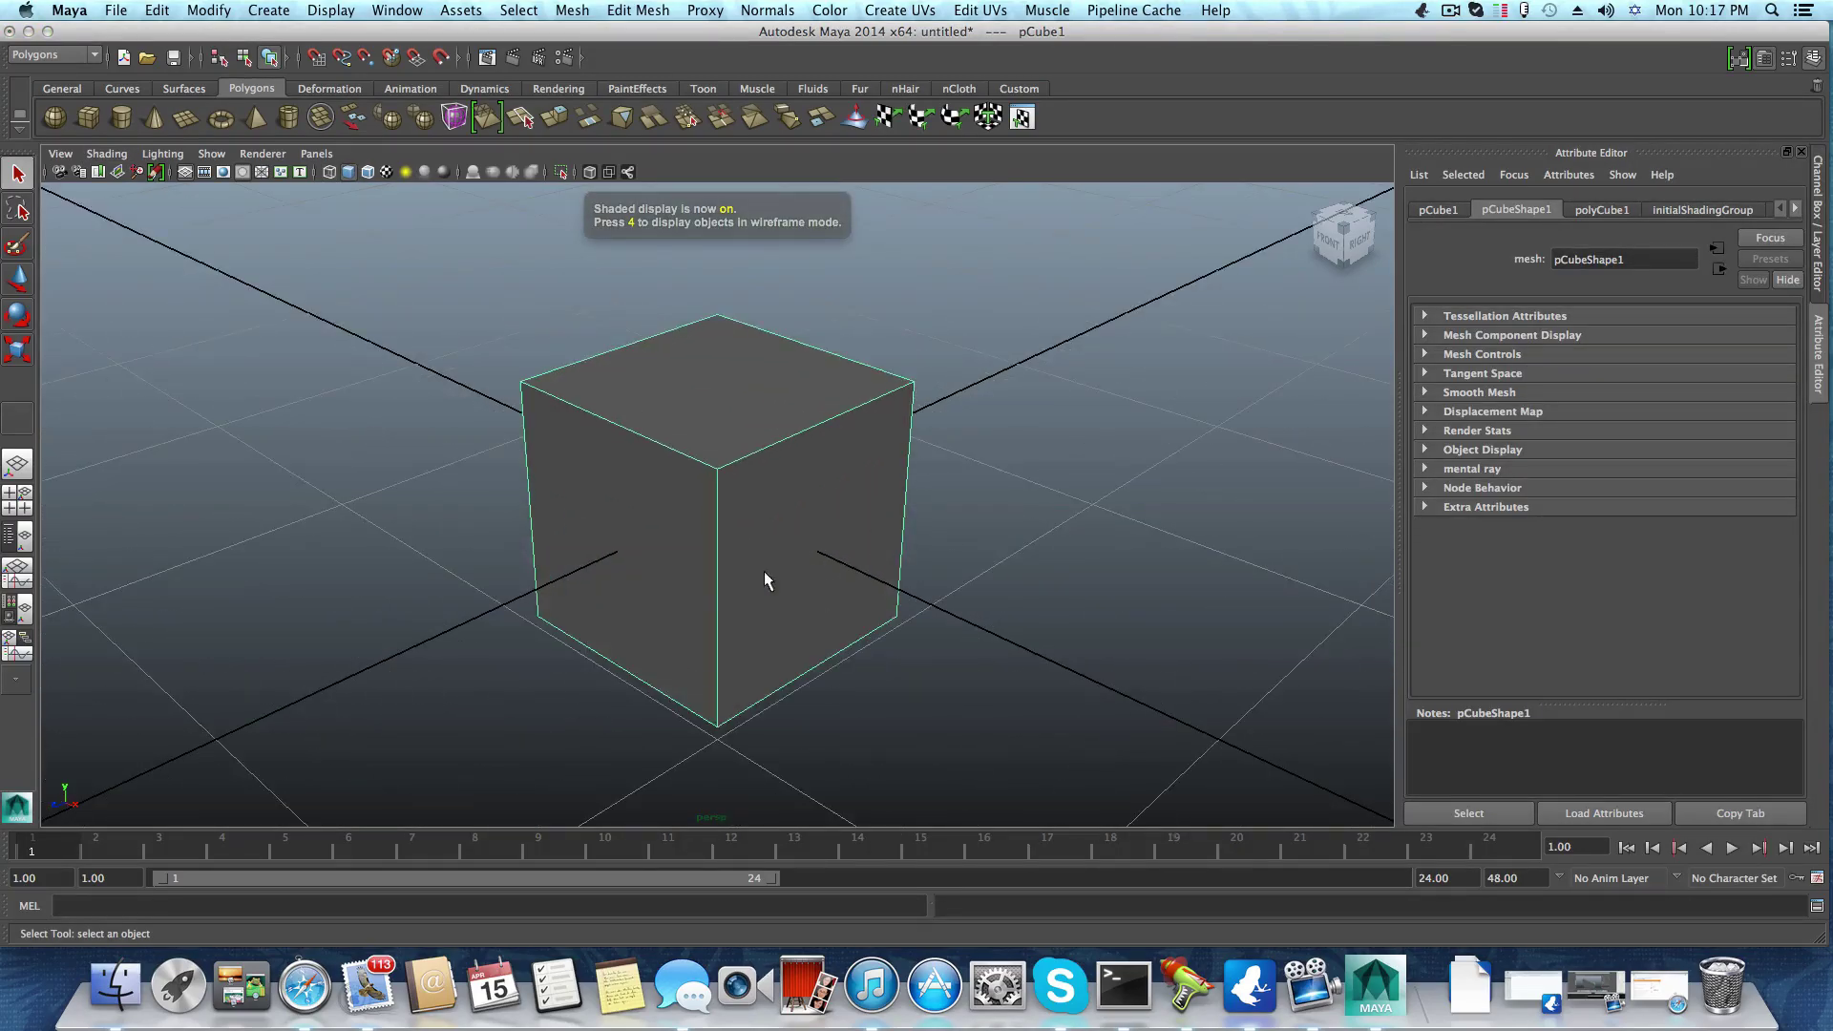
pyautogui.keyDown('alt'); pyautogui.moveTo(764, 573); pyautogui.dragTo(699, 549); pyautogui.keyUp('alt')
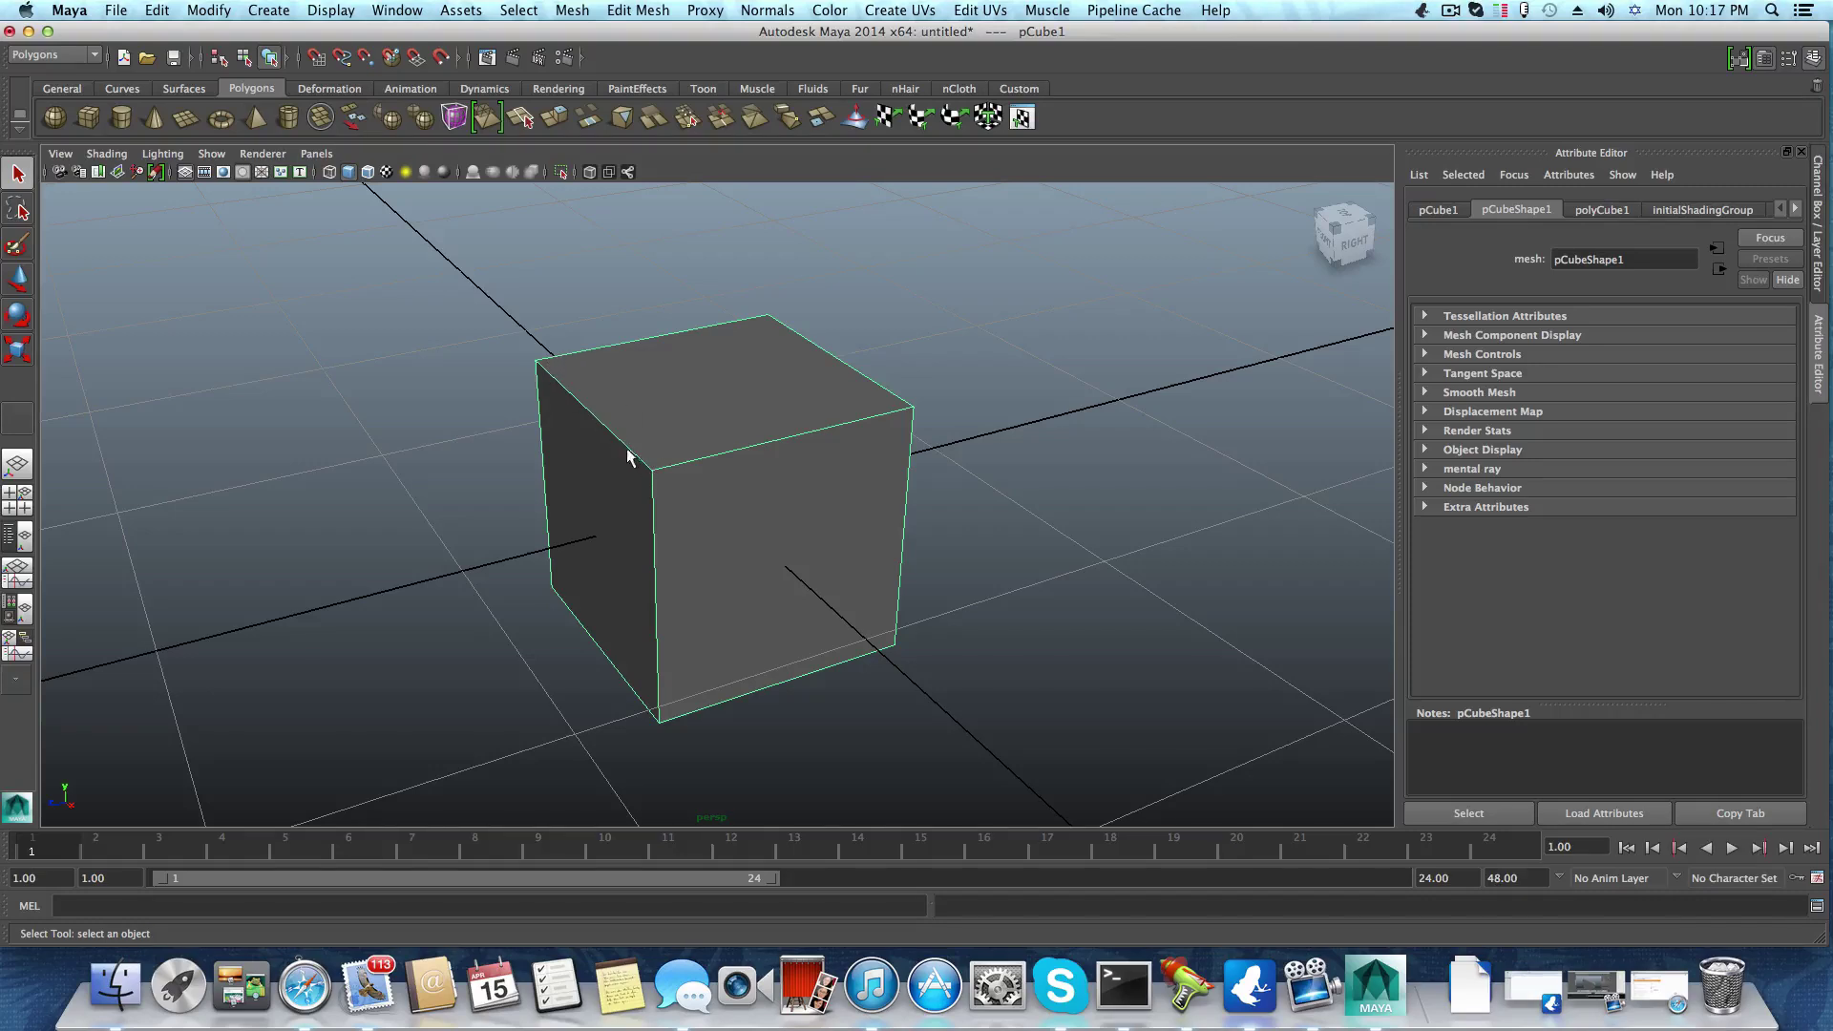
# Insert two vertical edge loops on the cube, one near its left side and one near its right
pyautogui.keyDown('shift'); pyautogui.rightClick(660, 456); pyautogui.keyUp('shift')
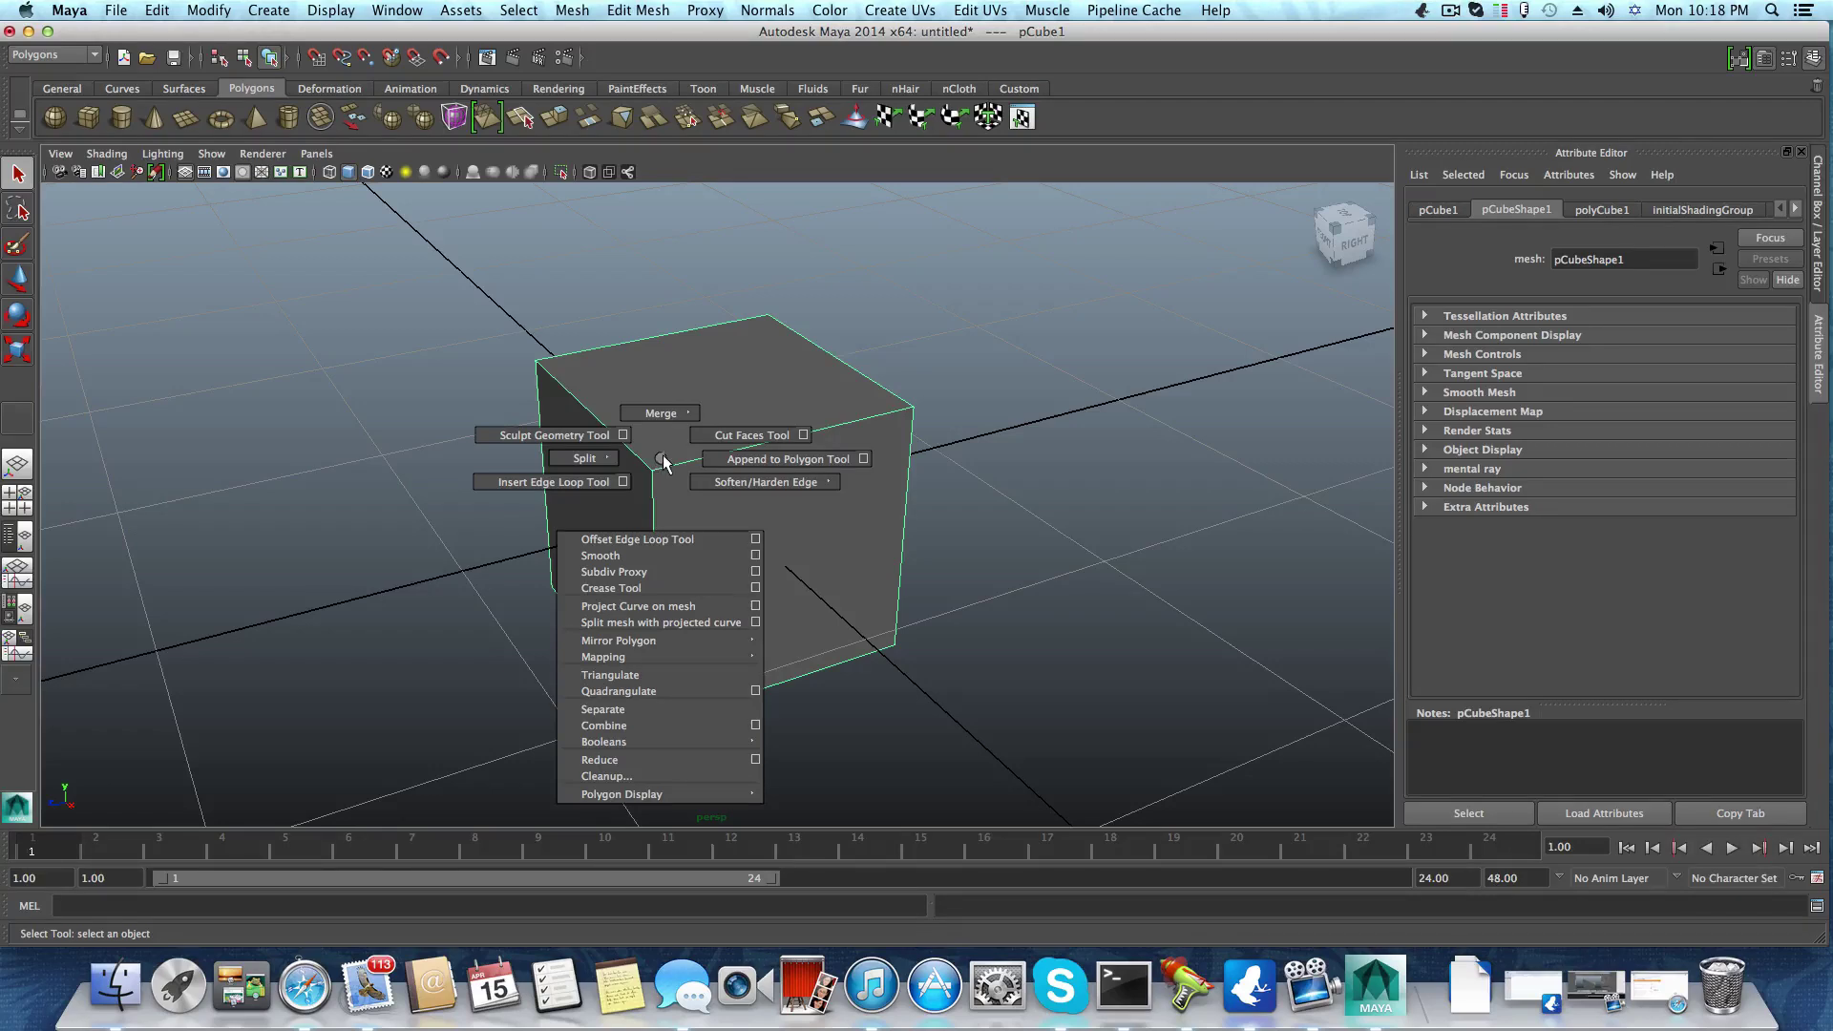
pyautogui.click(600, 479)
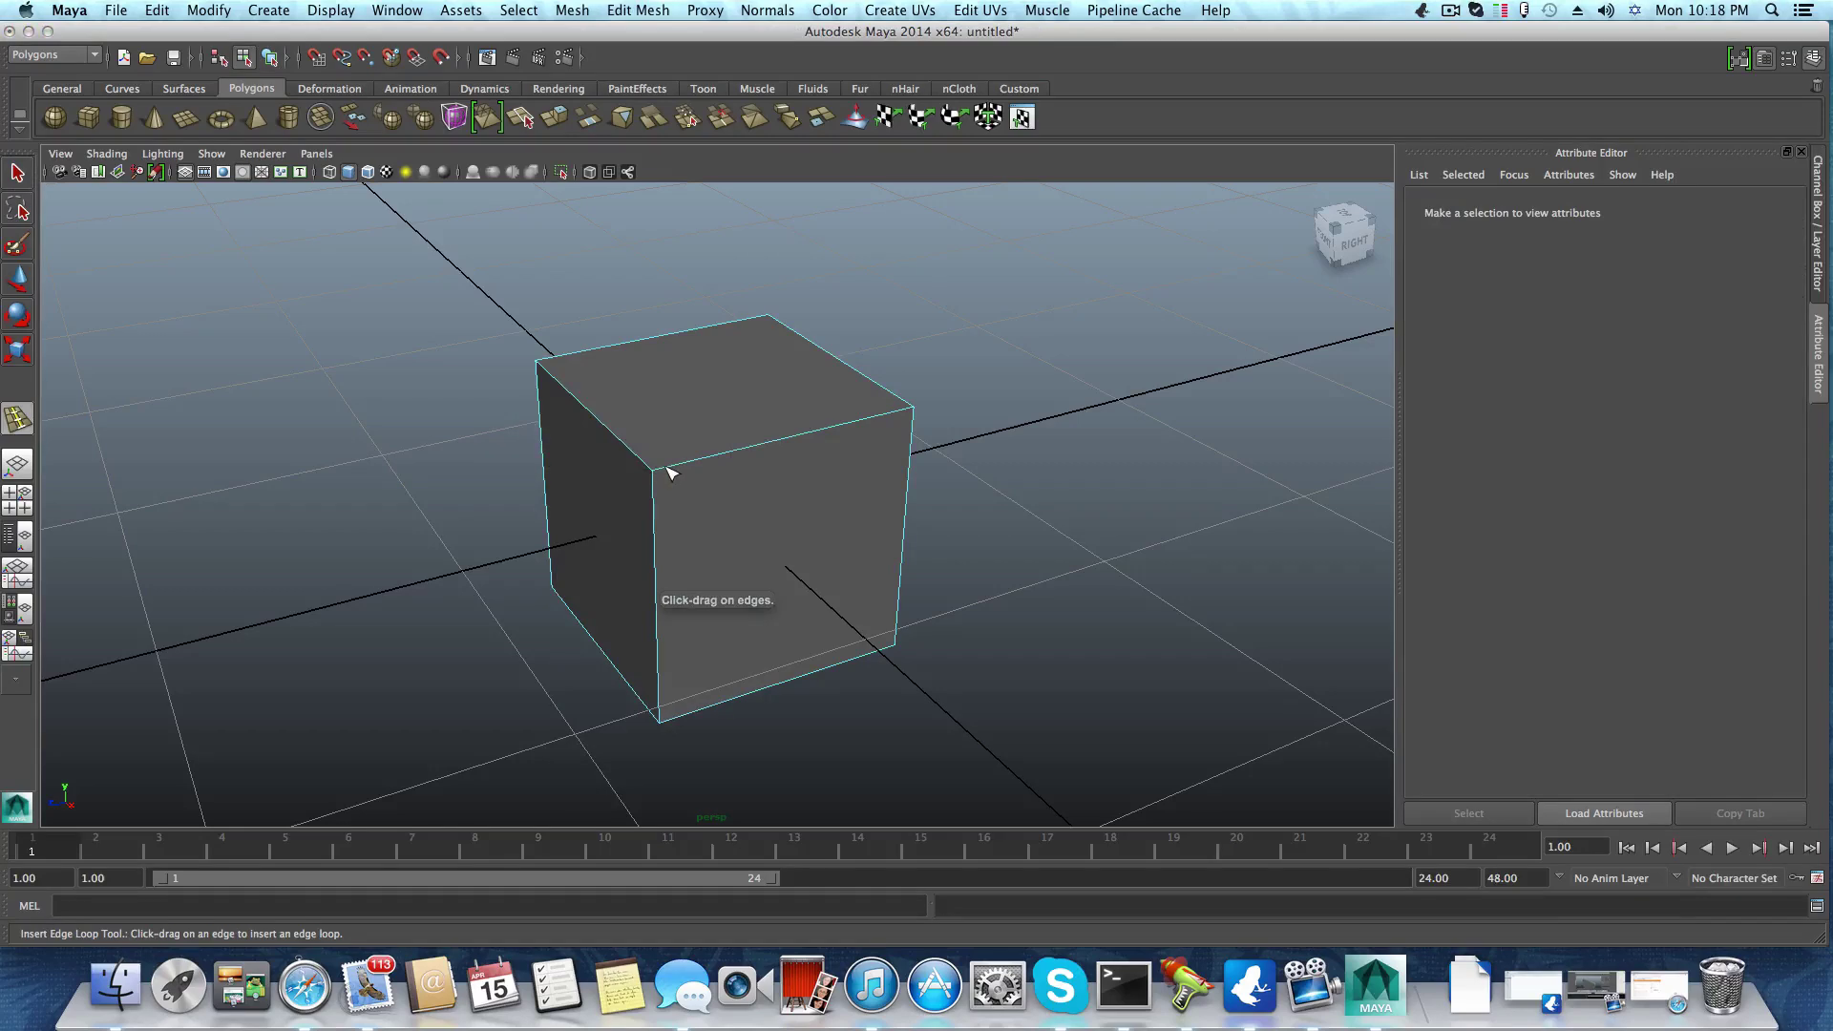
pyautogui.moveTo(666, 474); pyautogui.dragTo(665, 472)
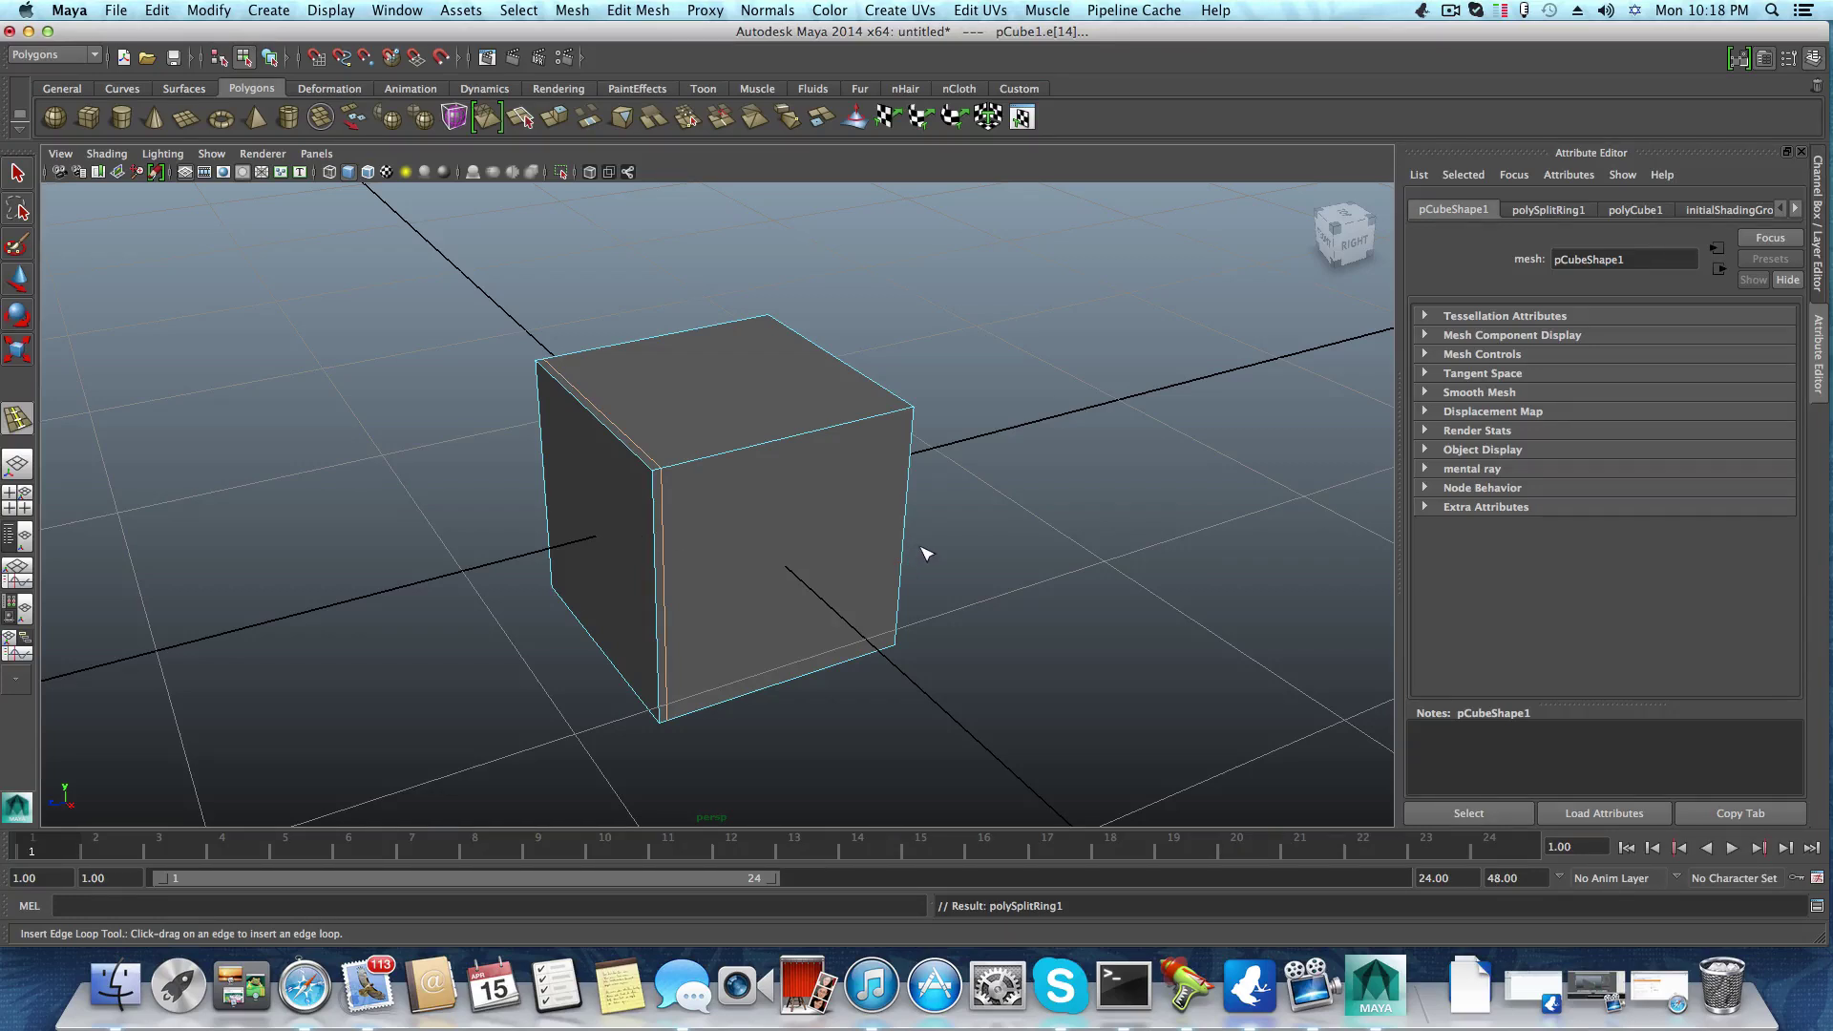
pyautogui.keyDown('alt'); pyautogui.moveTo(925, 553); pyautogui.dragTo(860, 503); pyautogui.keyUp('alt')
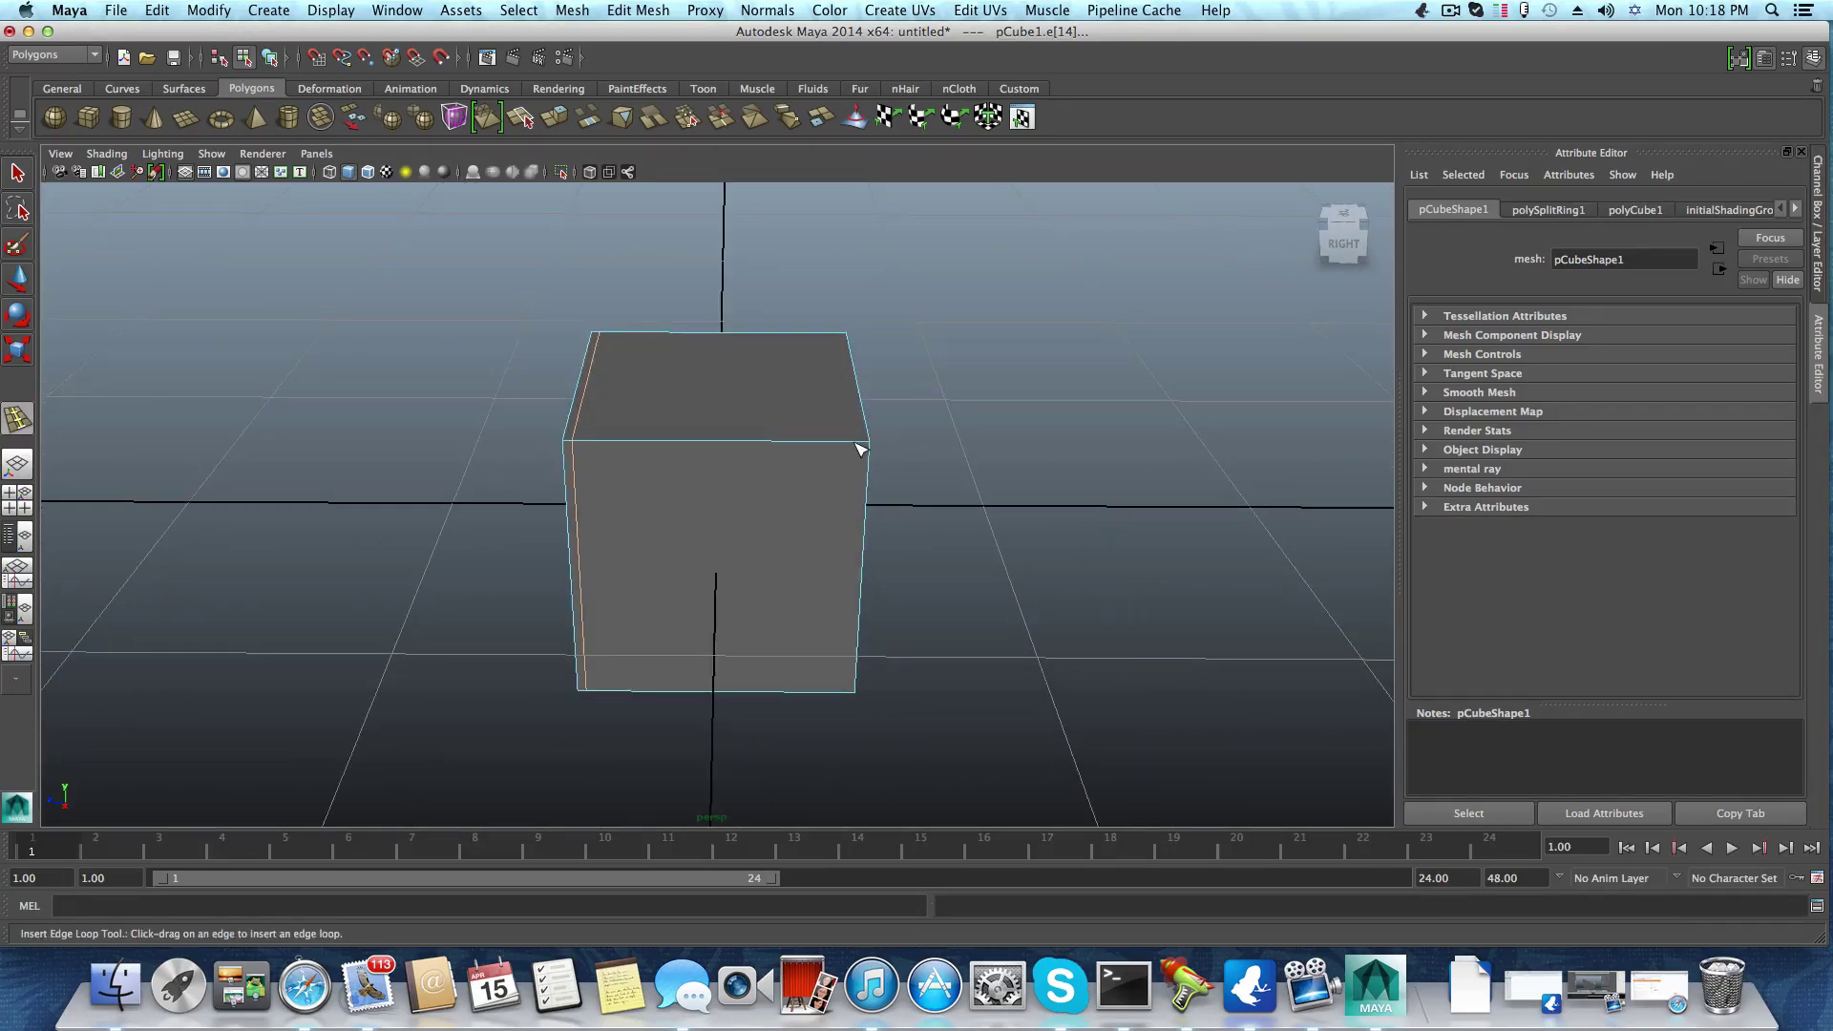
pyautogui.moveTo(855, 443)
pyautogui.mouseDown()
pyautogui.moveTo(584, 452)
pyautogui.moveTo(857, 461)
pyautogui.mouseUp()
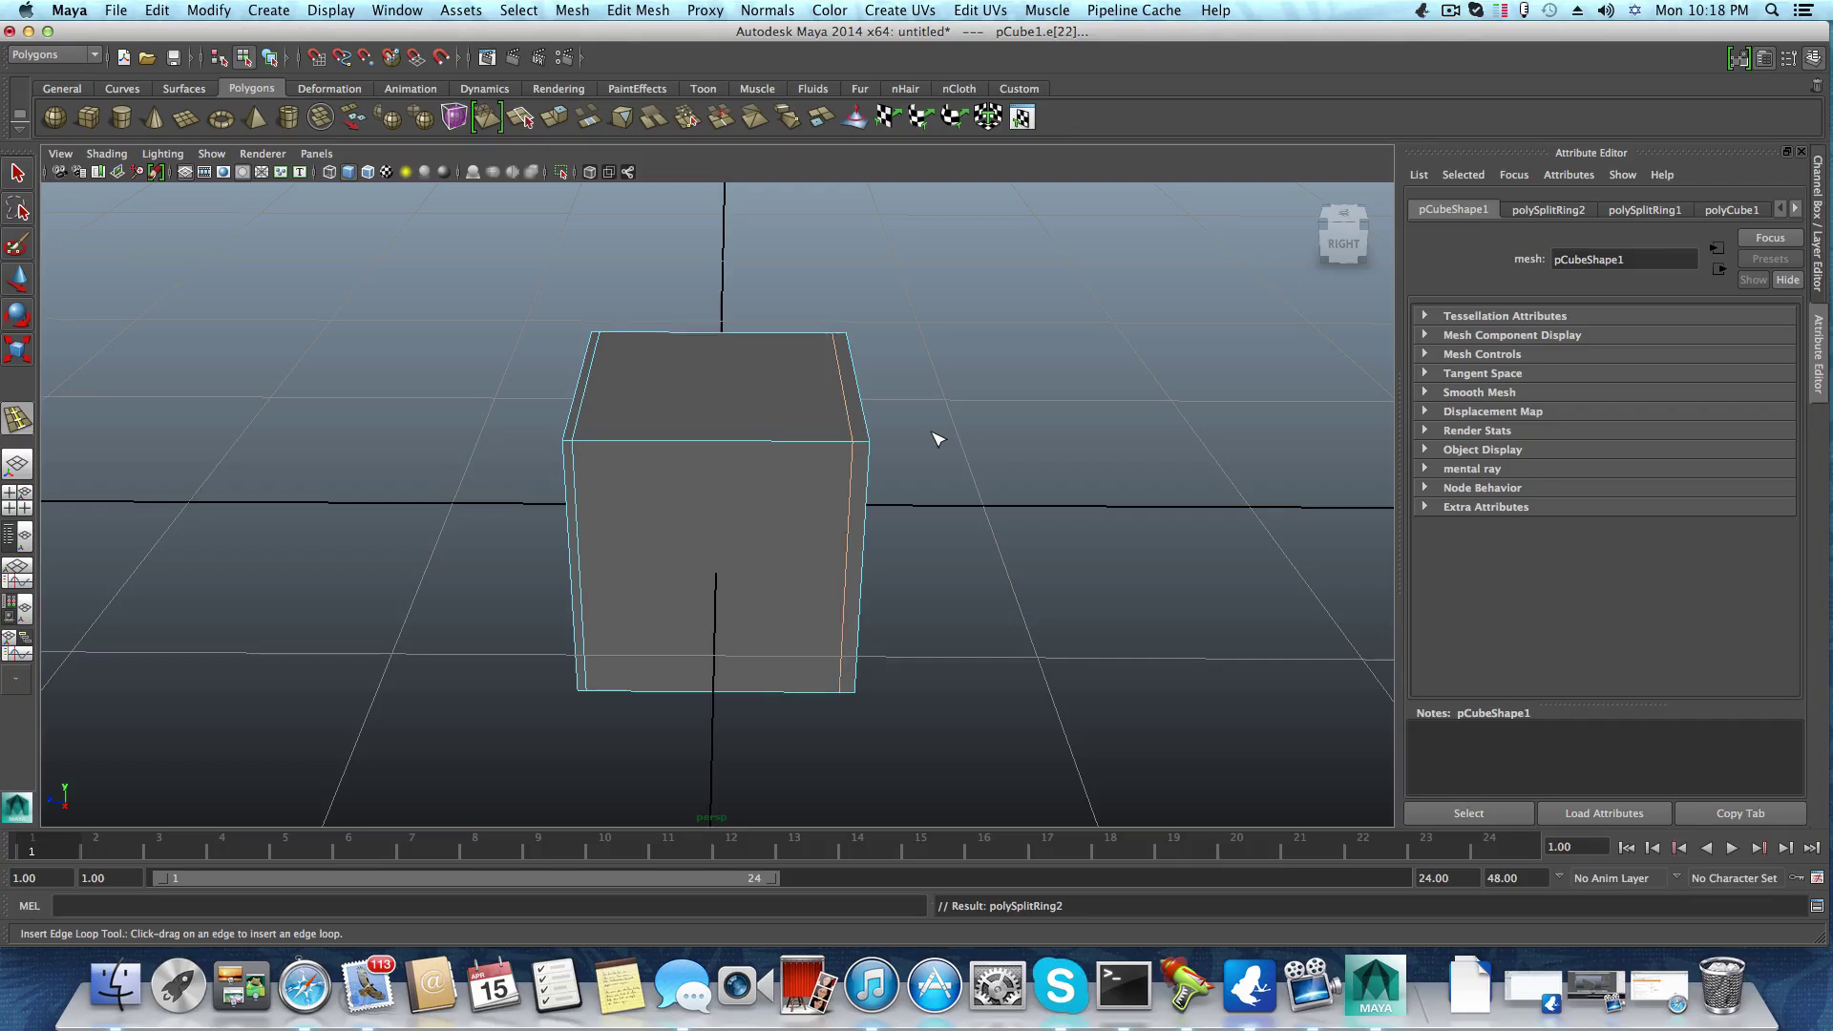
# Undo the right-side edge loop, return to the Select Tool, and reframe the cube
pyautogui.hotkey('ctrl', 'z')
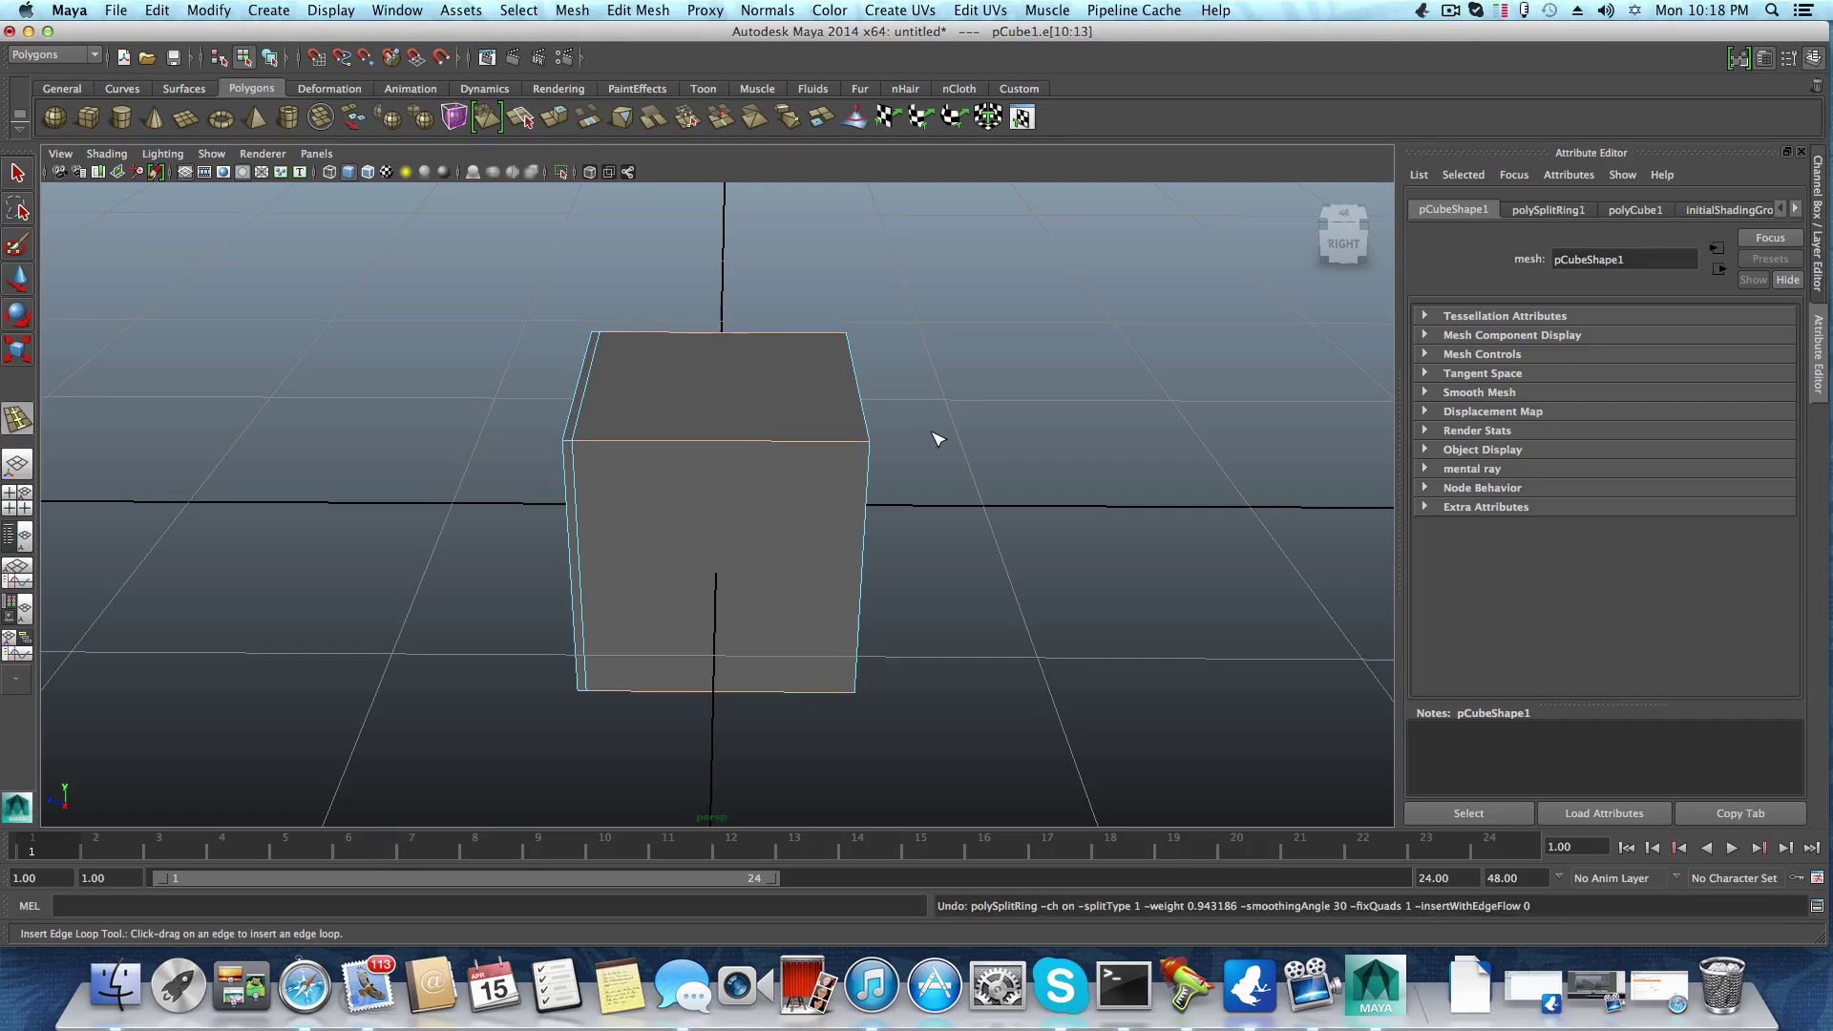
pyautogui.click(18, 173)
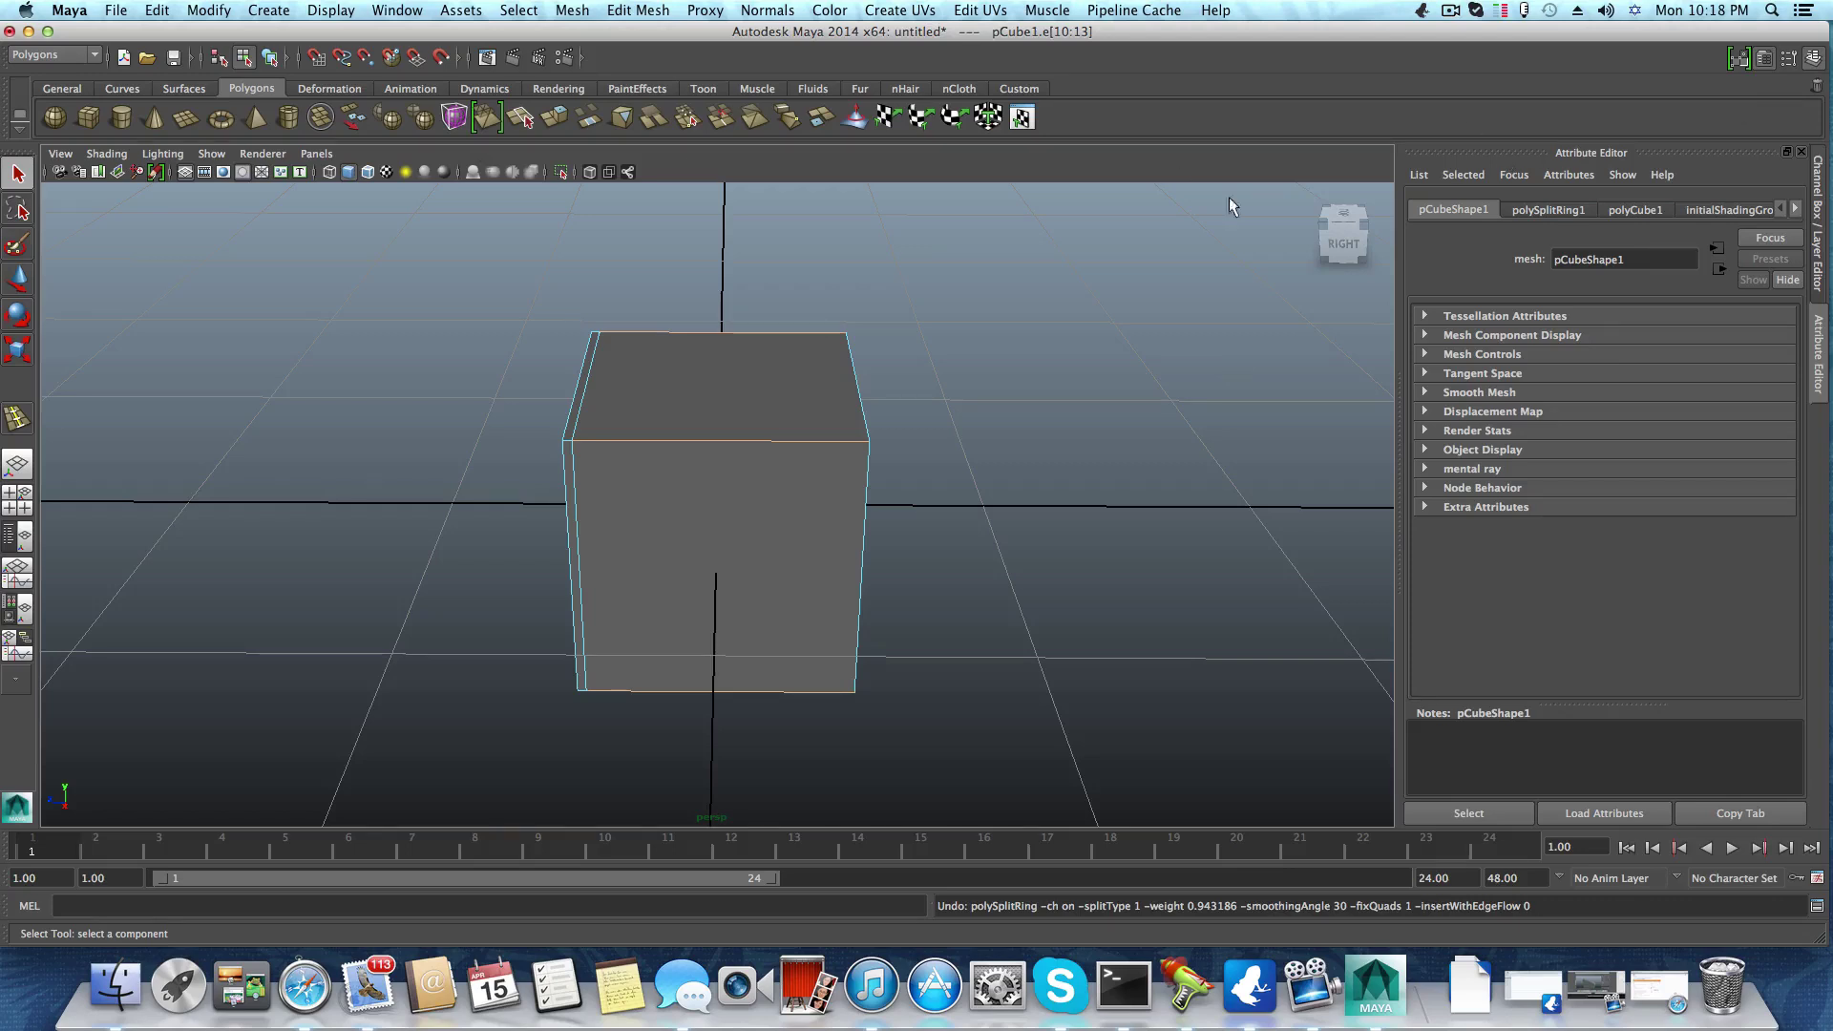
pyautogui.keyDown('alt'); pyautogui.moveTo(573, 461); pyautogui.dragTo(611, 465); pyautogui.keyUp('alt')
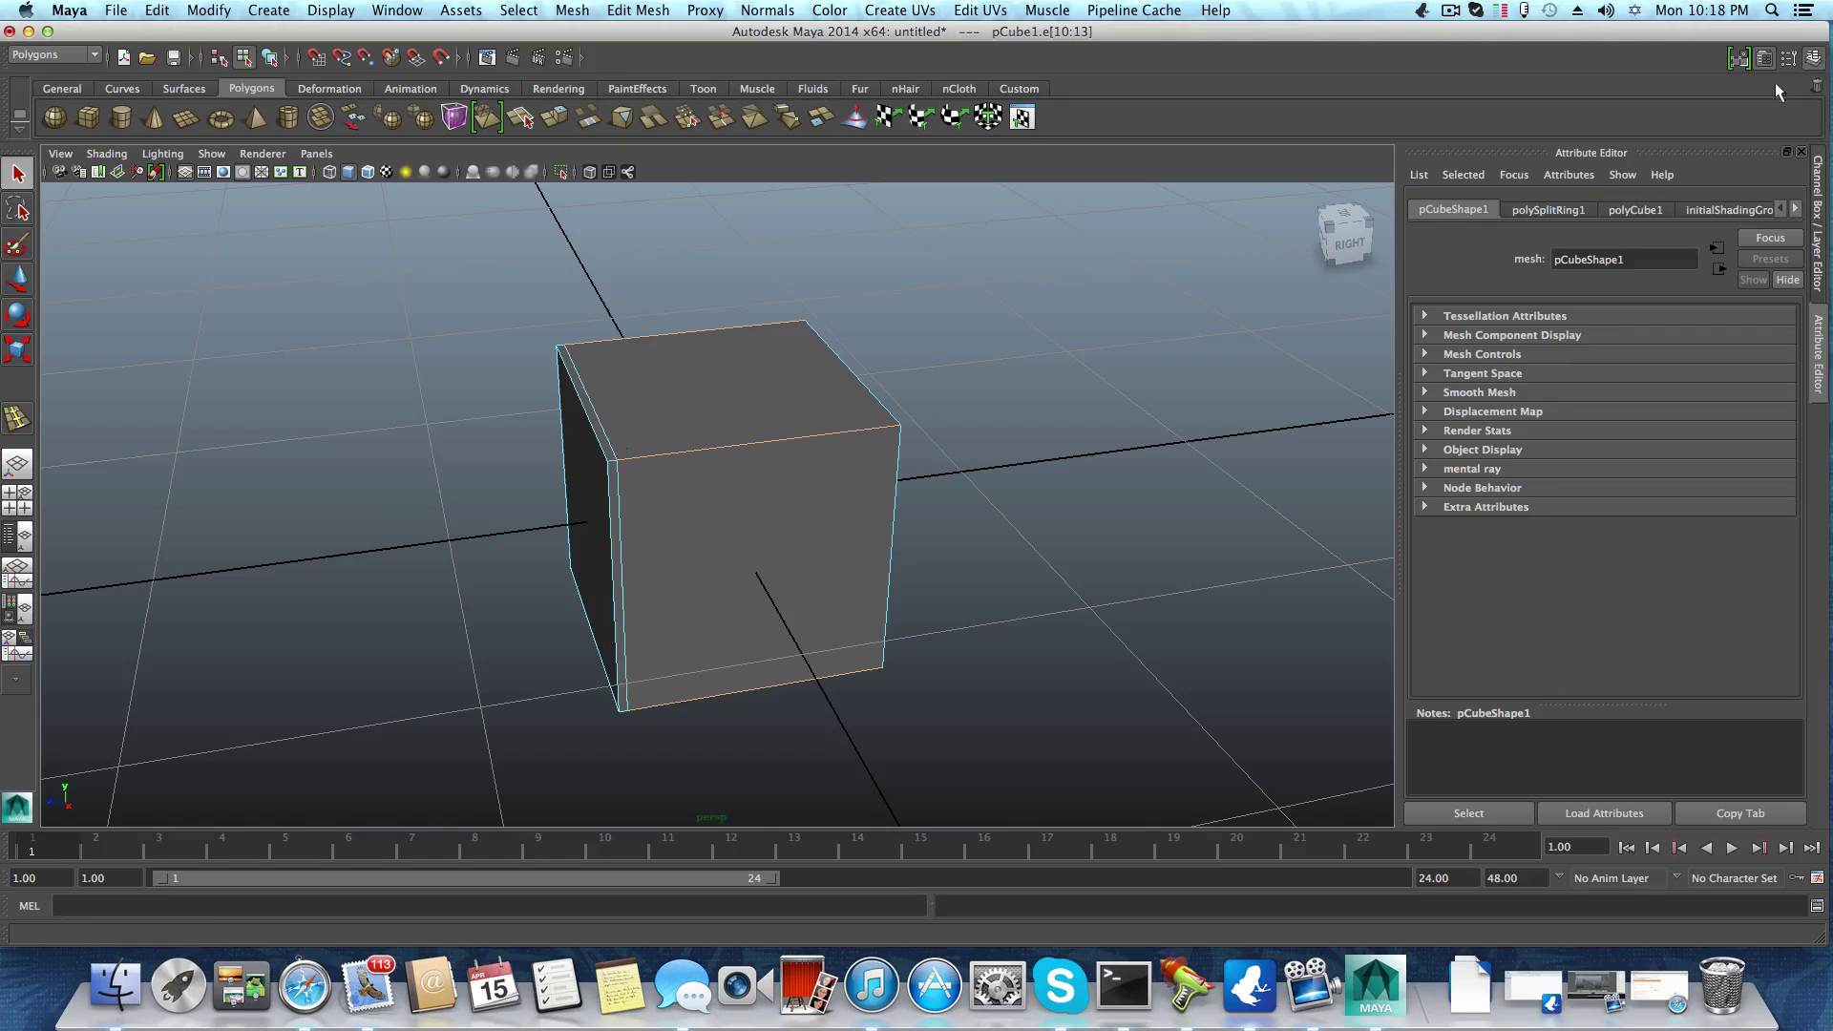
pyautogui.keyDown('alt'); pyautogui.moveTo(796, 696); pyautogui.dragTo(736, 696); pyautogui.keyUp('alt')
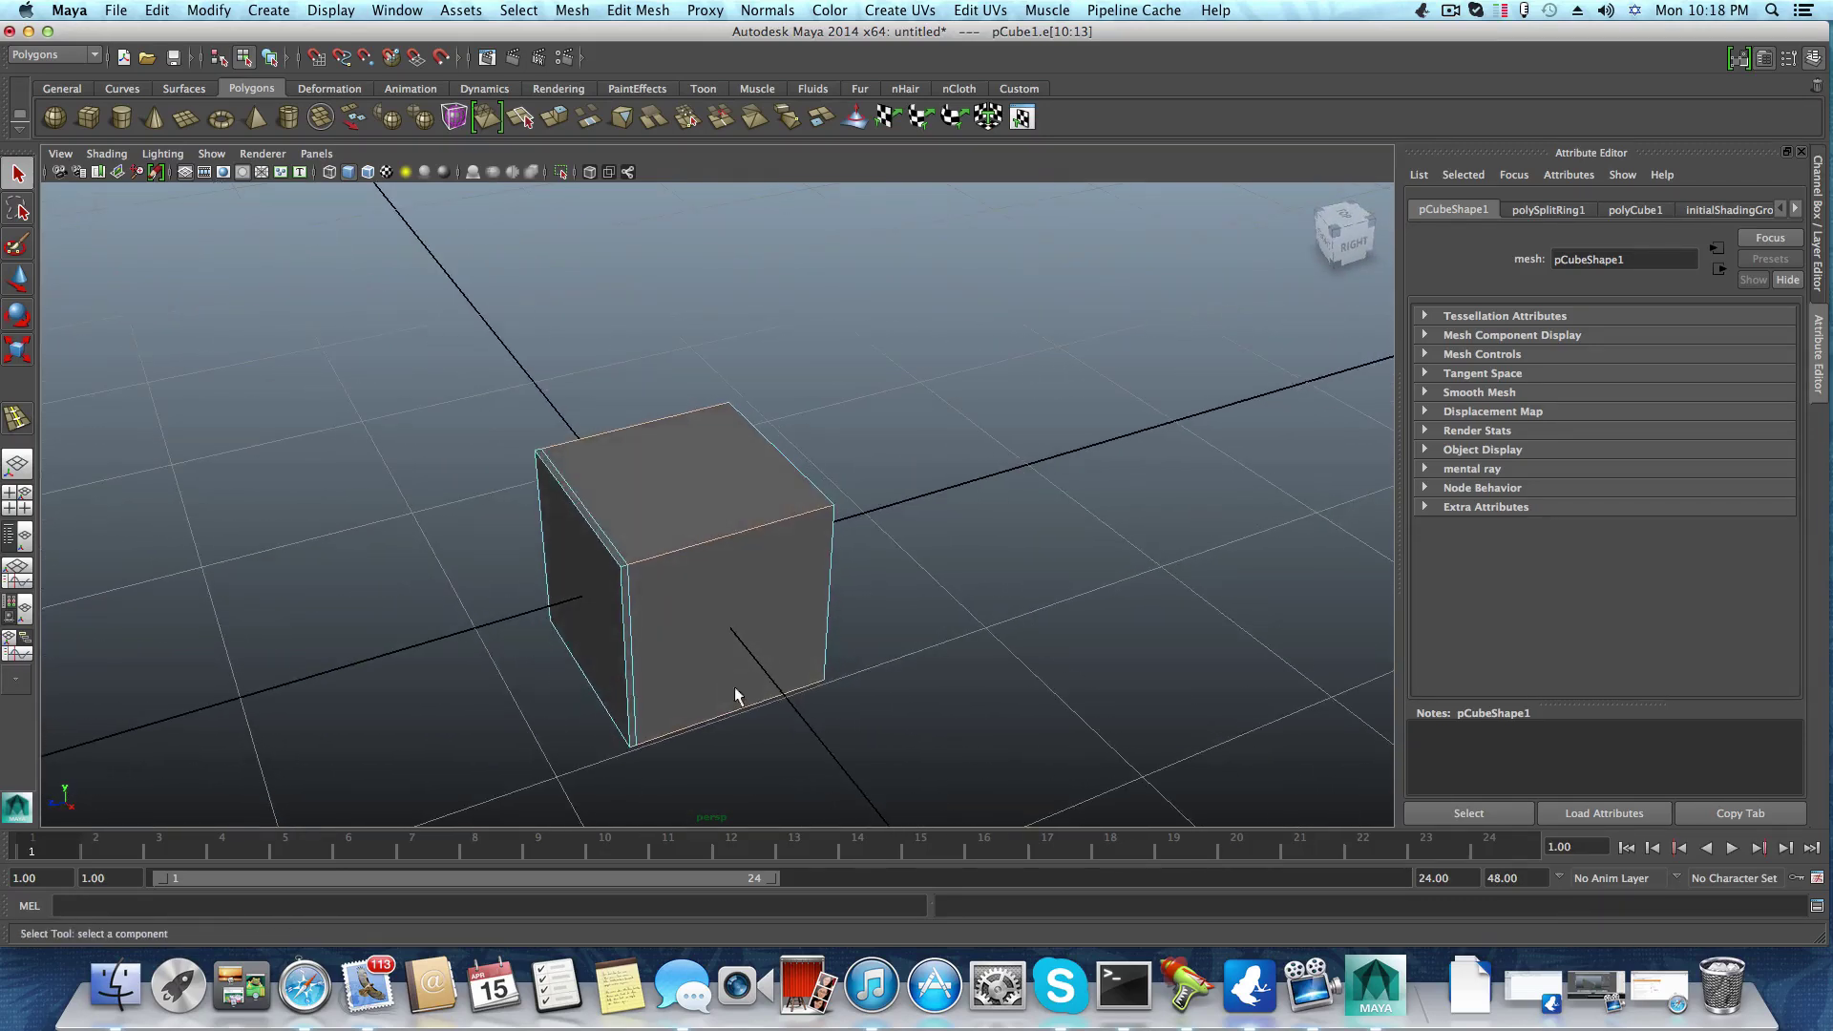
pyautogui.keyDown('alt'); pyautogui.moveTo(625, 592); pyautogui.dragTo(687, 591, button='middle'); pyautogui.keyUp('alt')
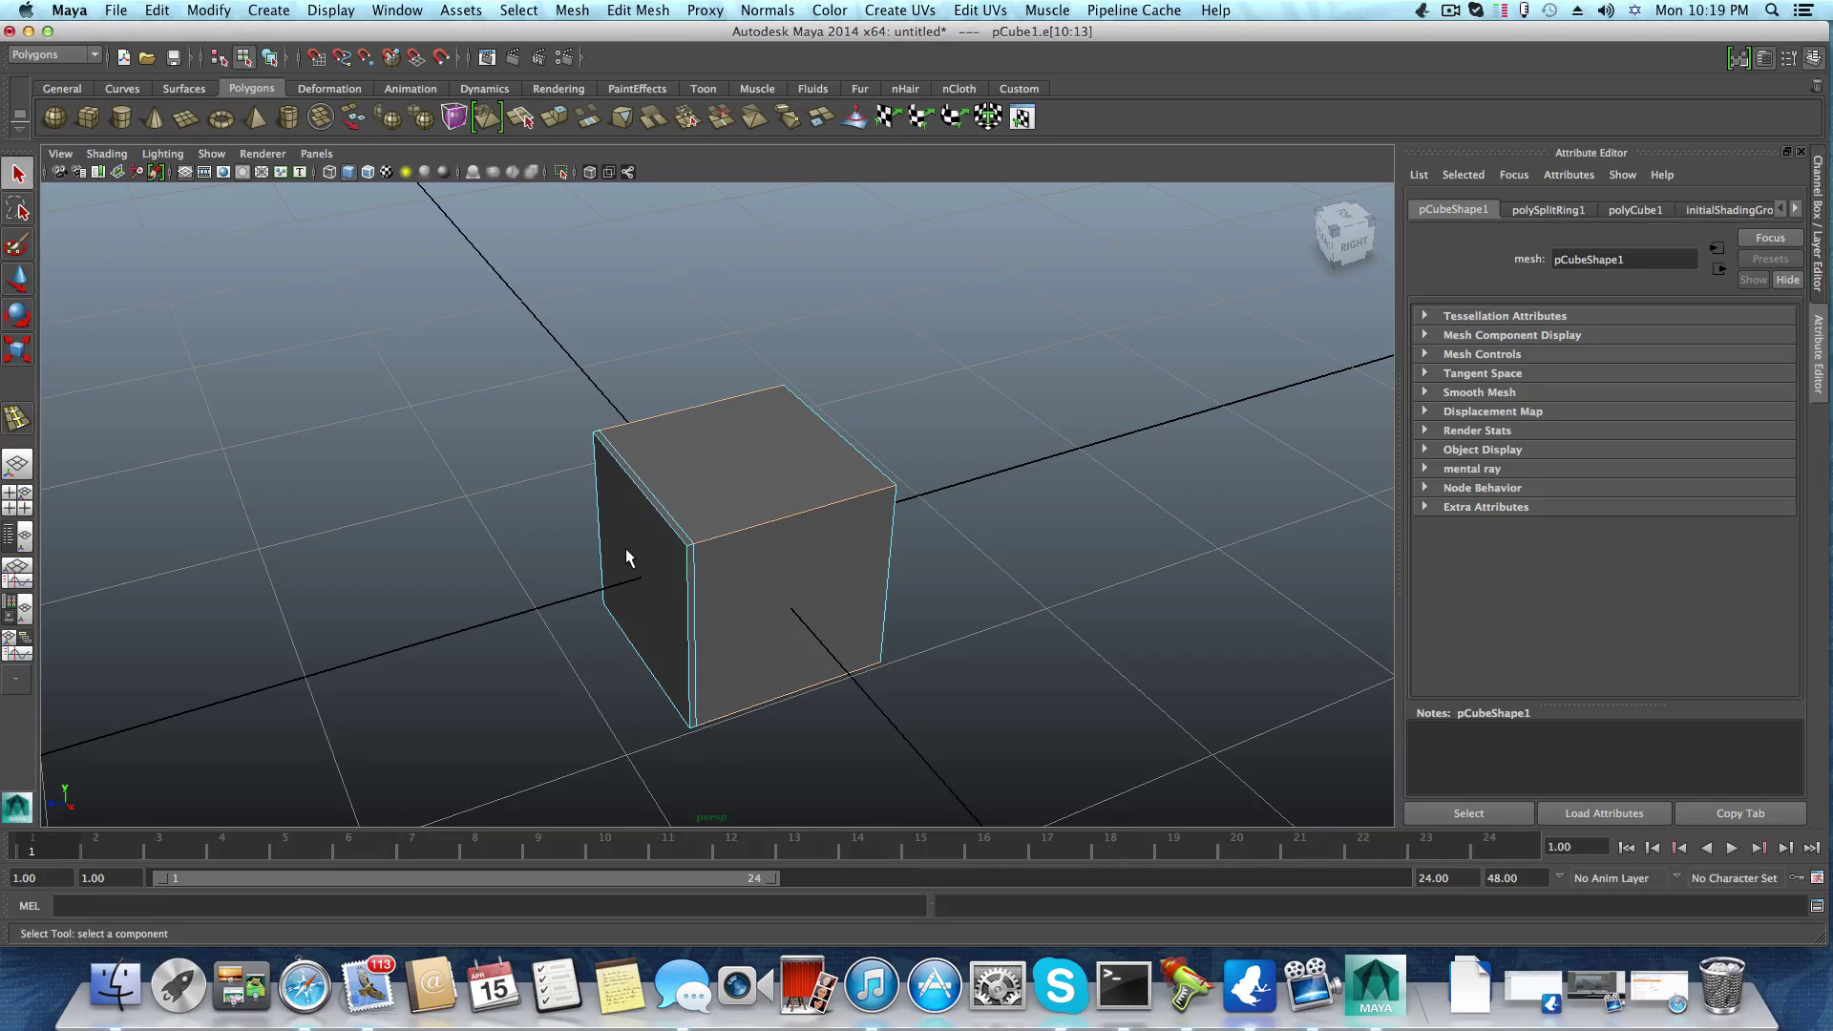
# Switch the side panel to show the Channel Box
pyautogui.scroll(2, 818, 605)
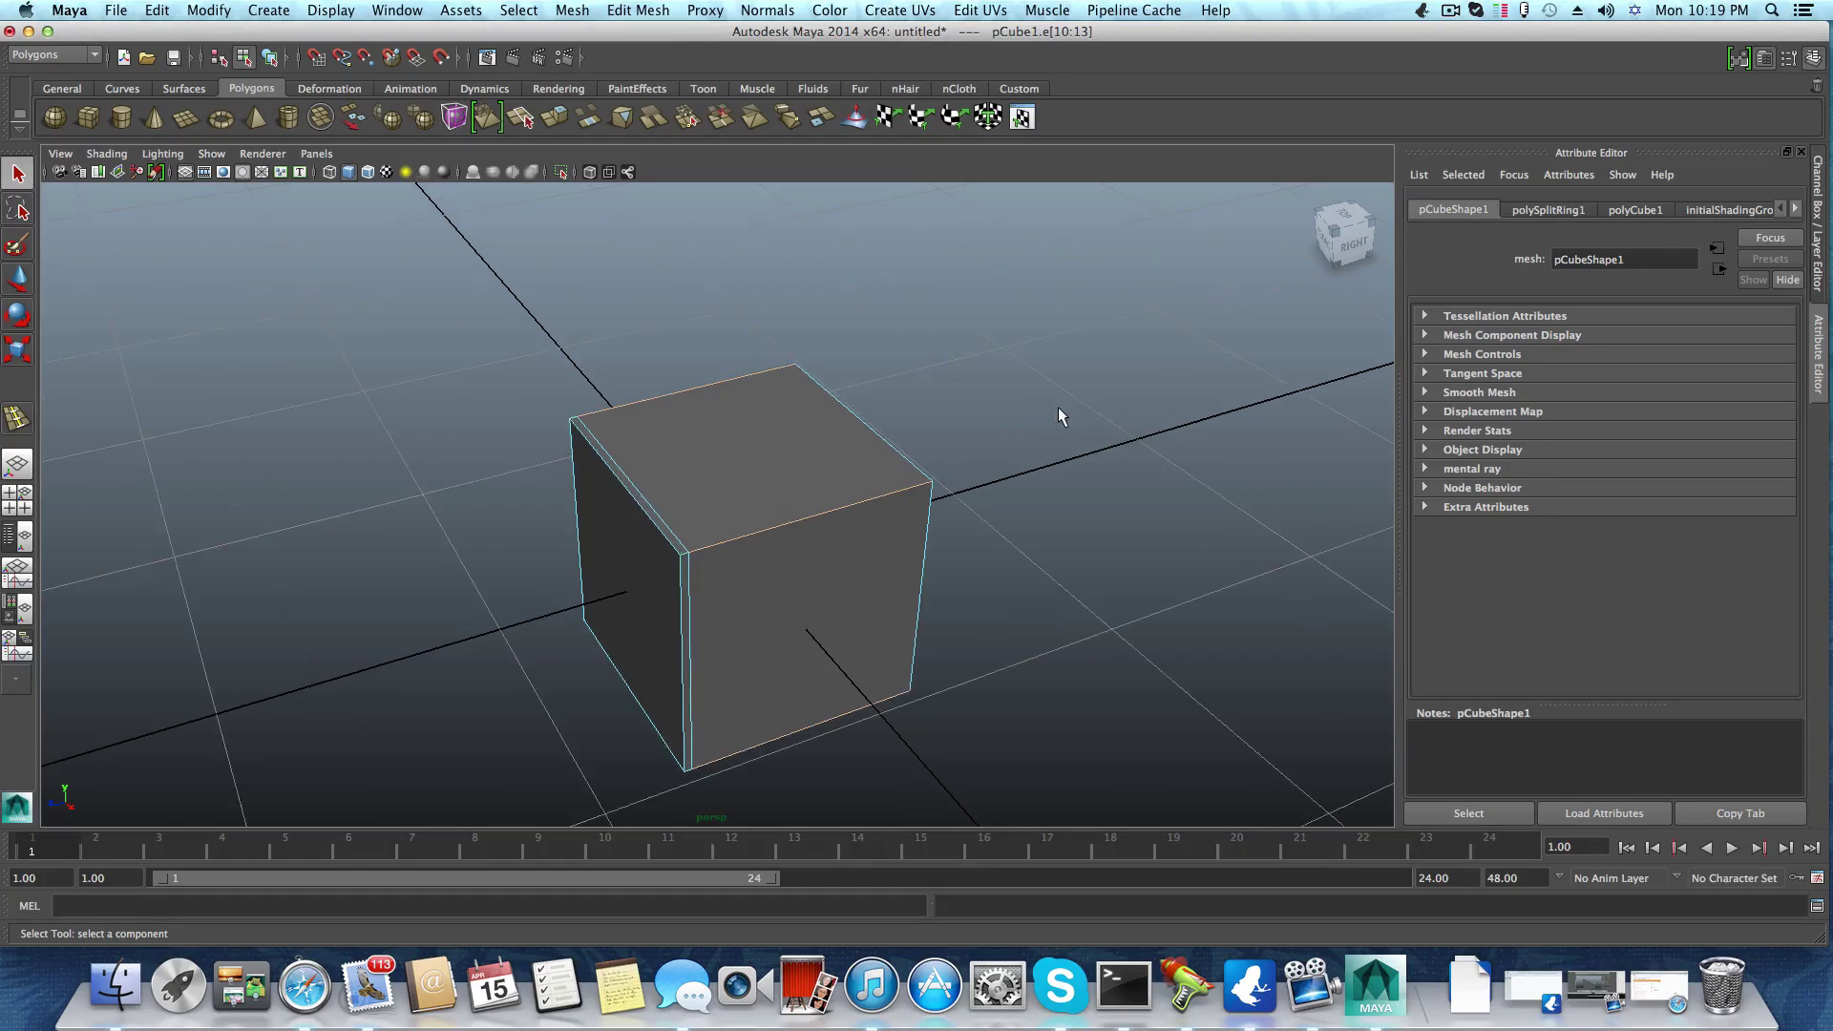
pyautogui.click(1813, 59)
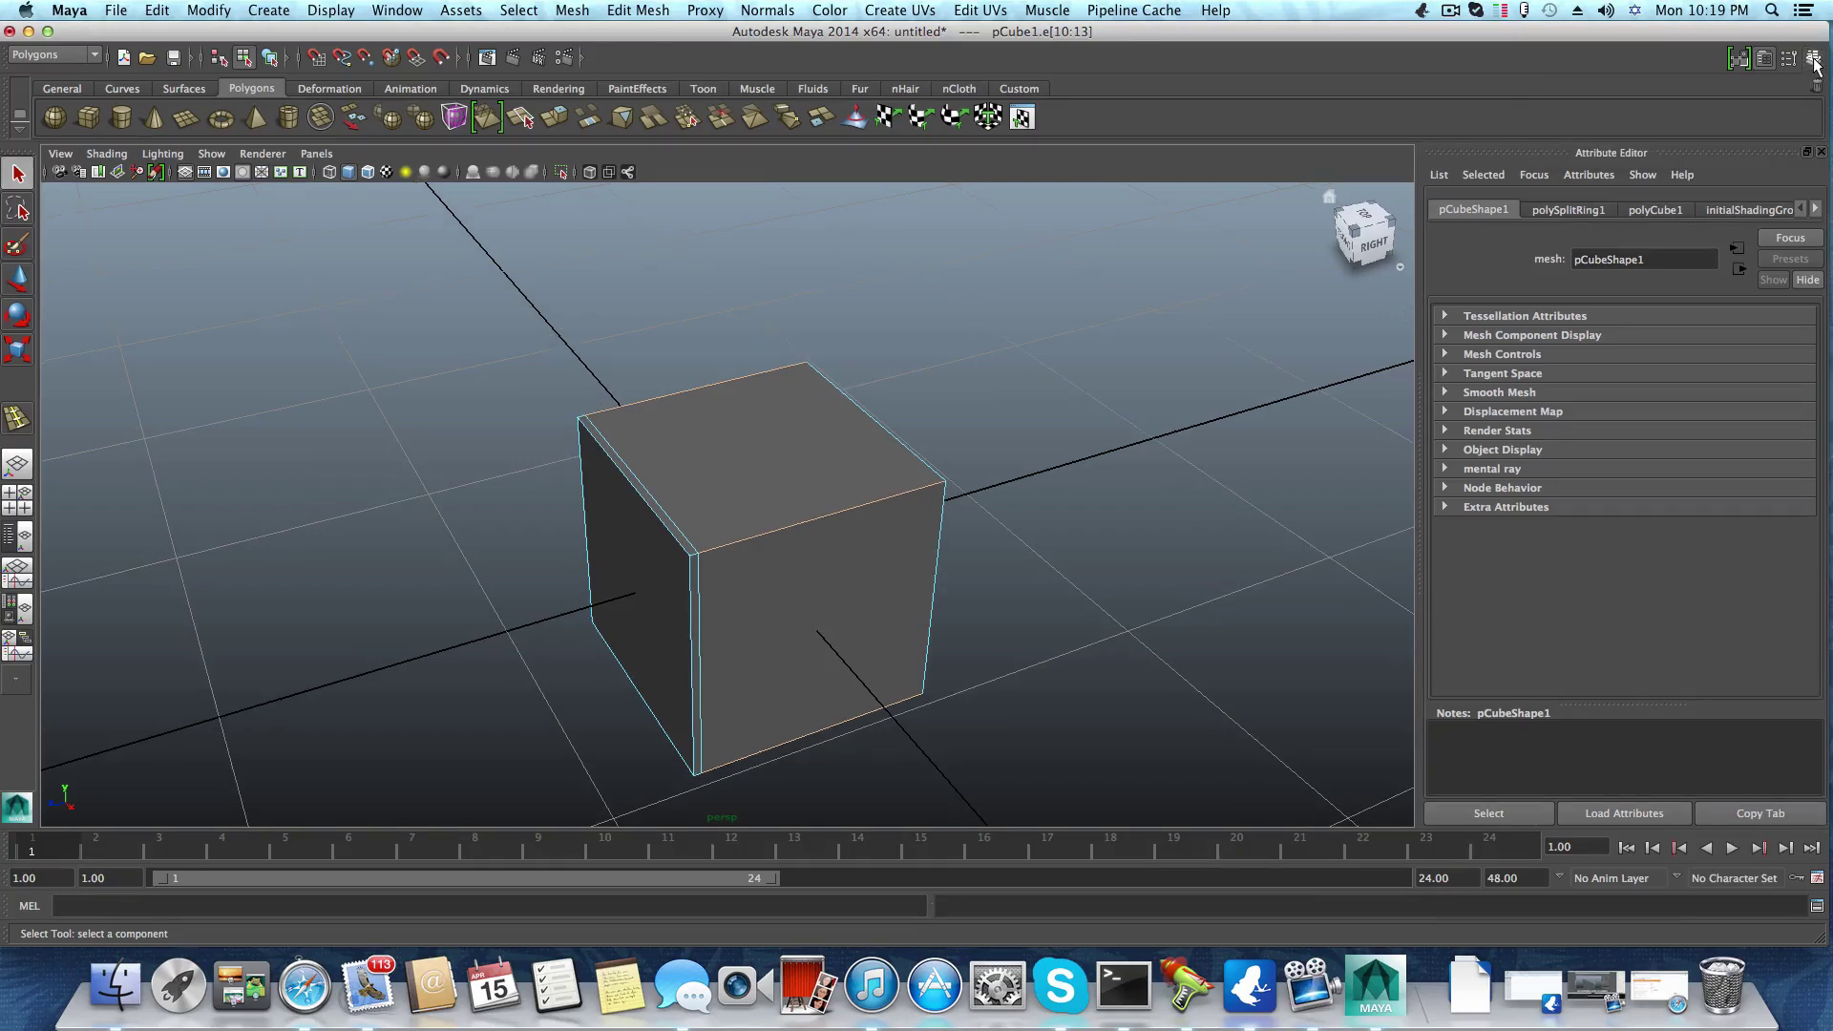
pyautogui.click(1814, 59)
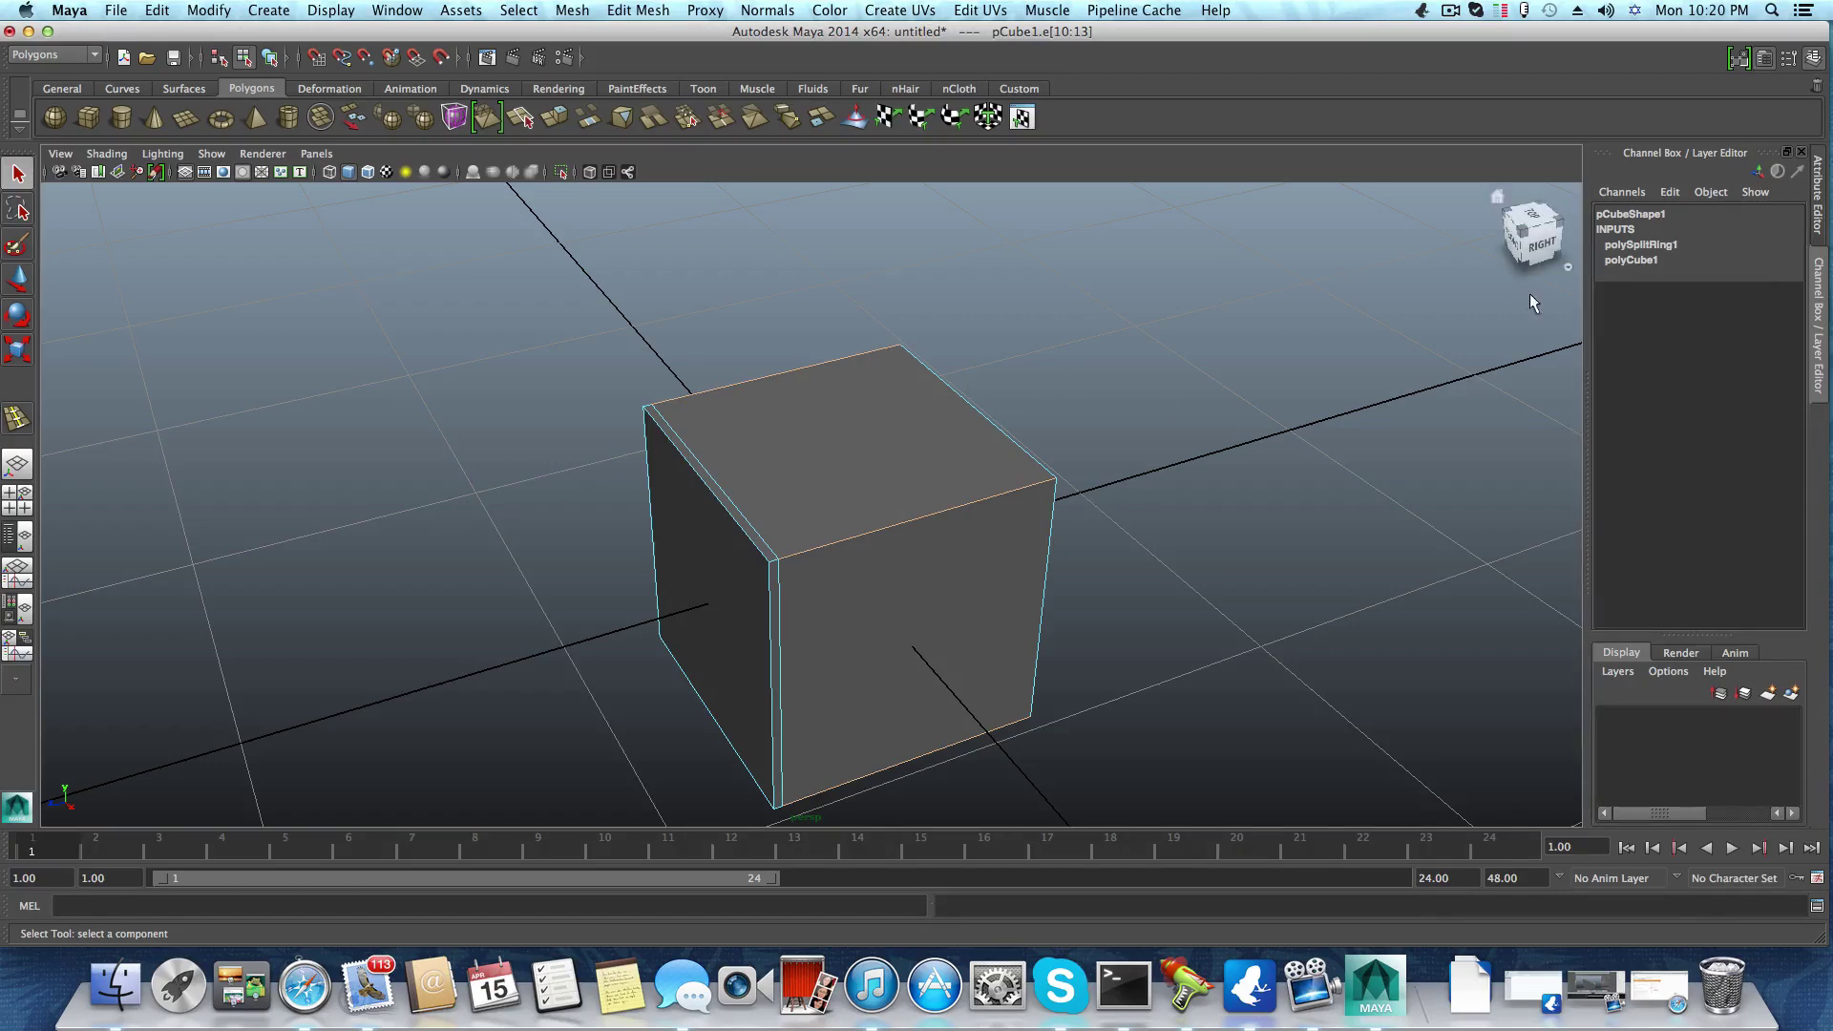
# Undo the remaining edge loop and switch to object selection mode
pyautogui.press('z')
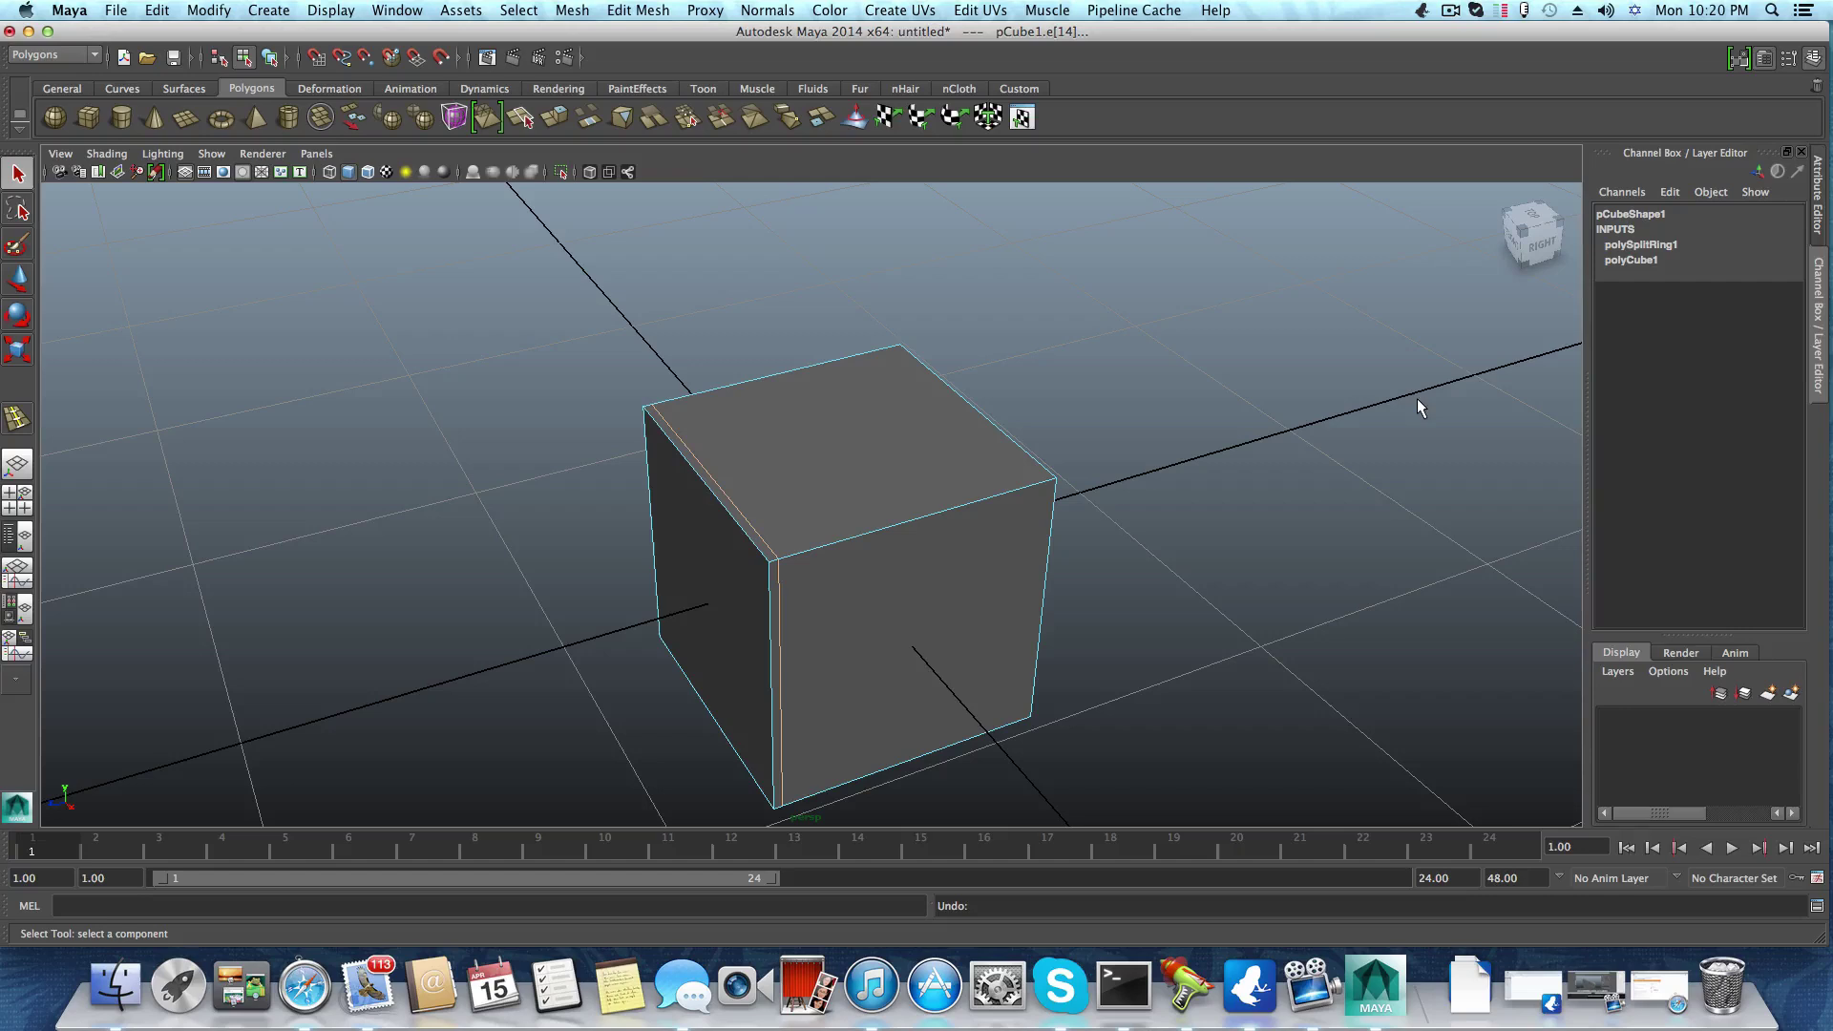
pyautogui.press('z')
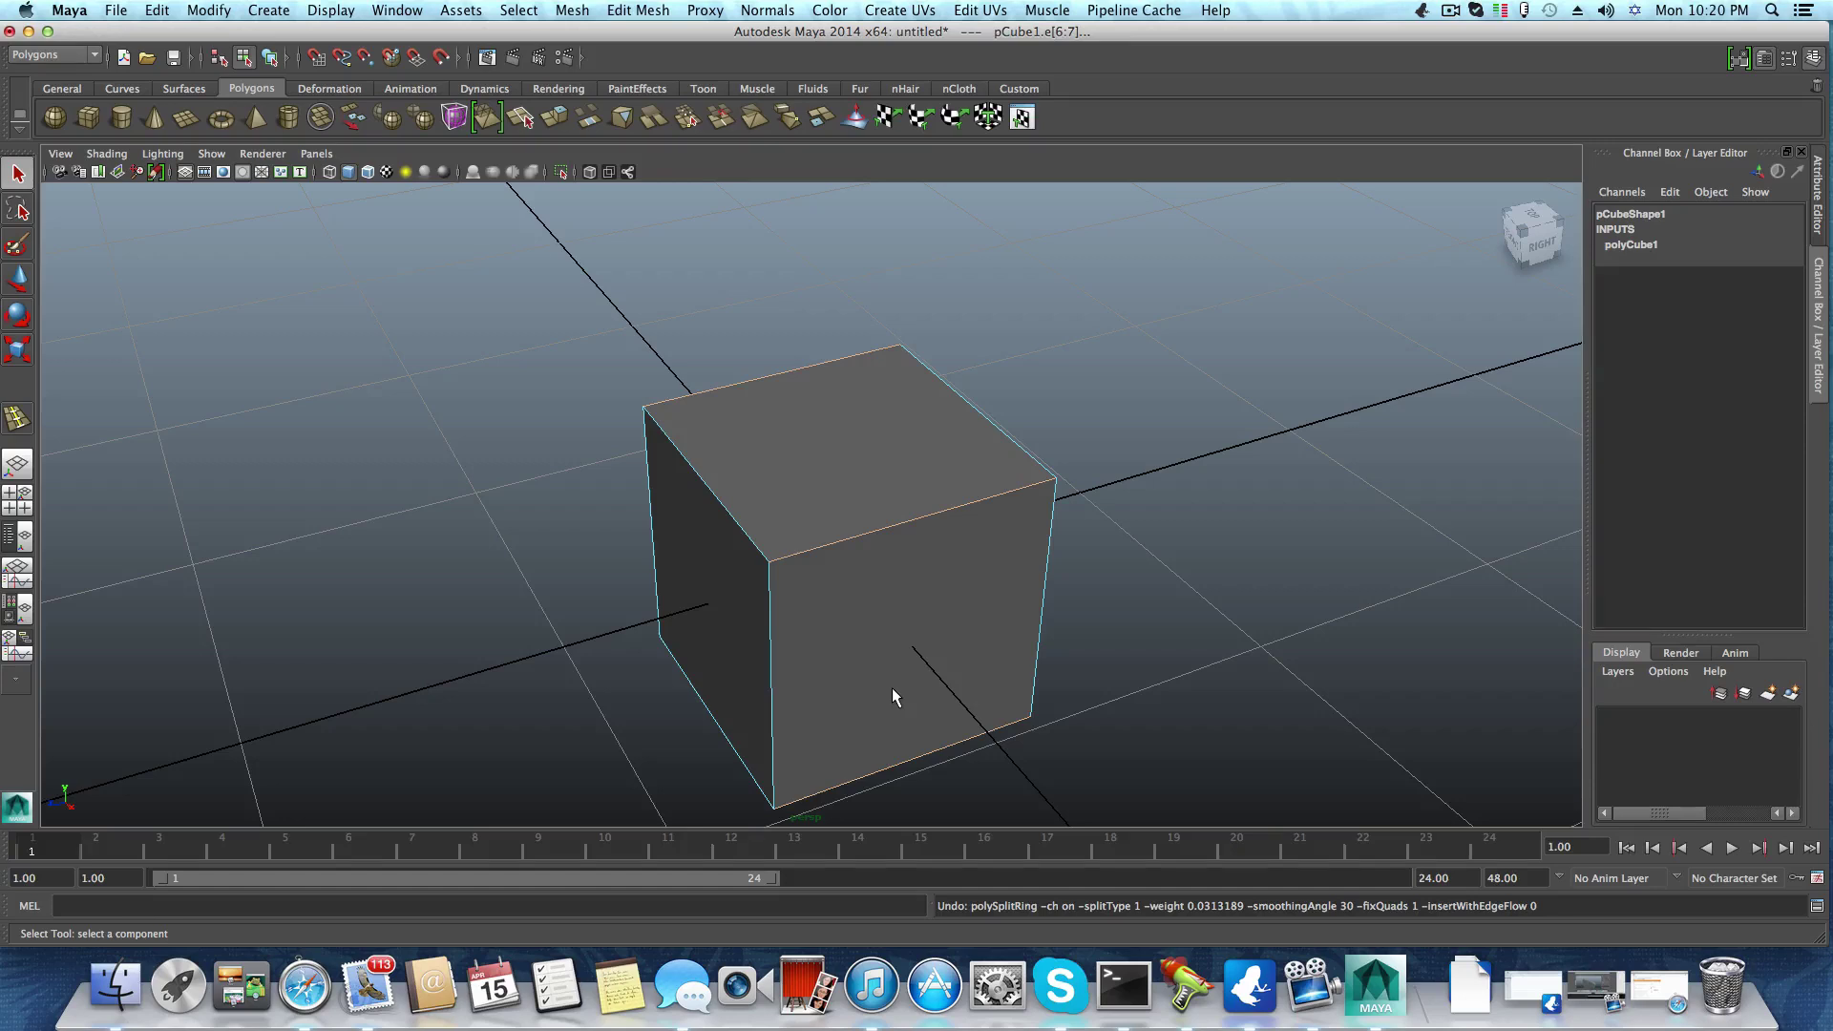
pyautogui.press('F8')
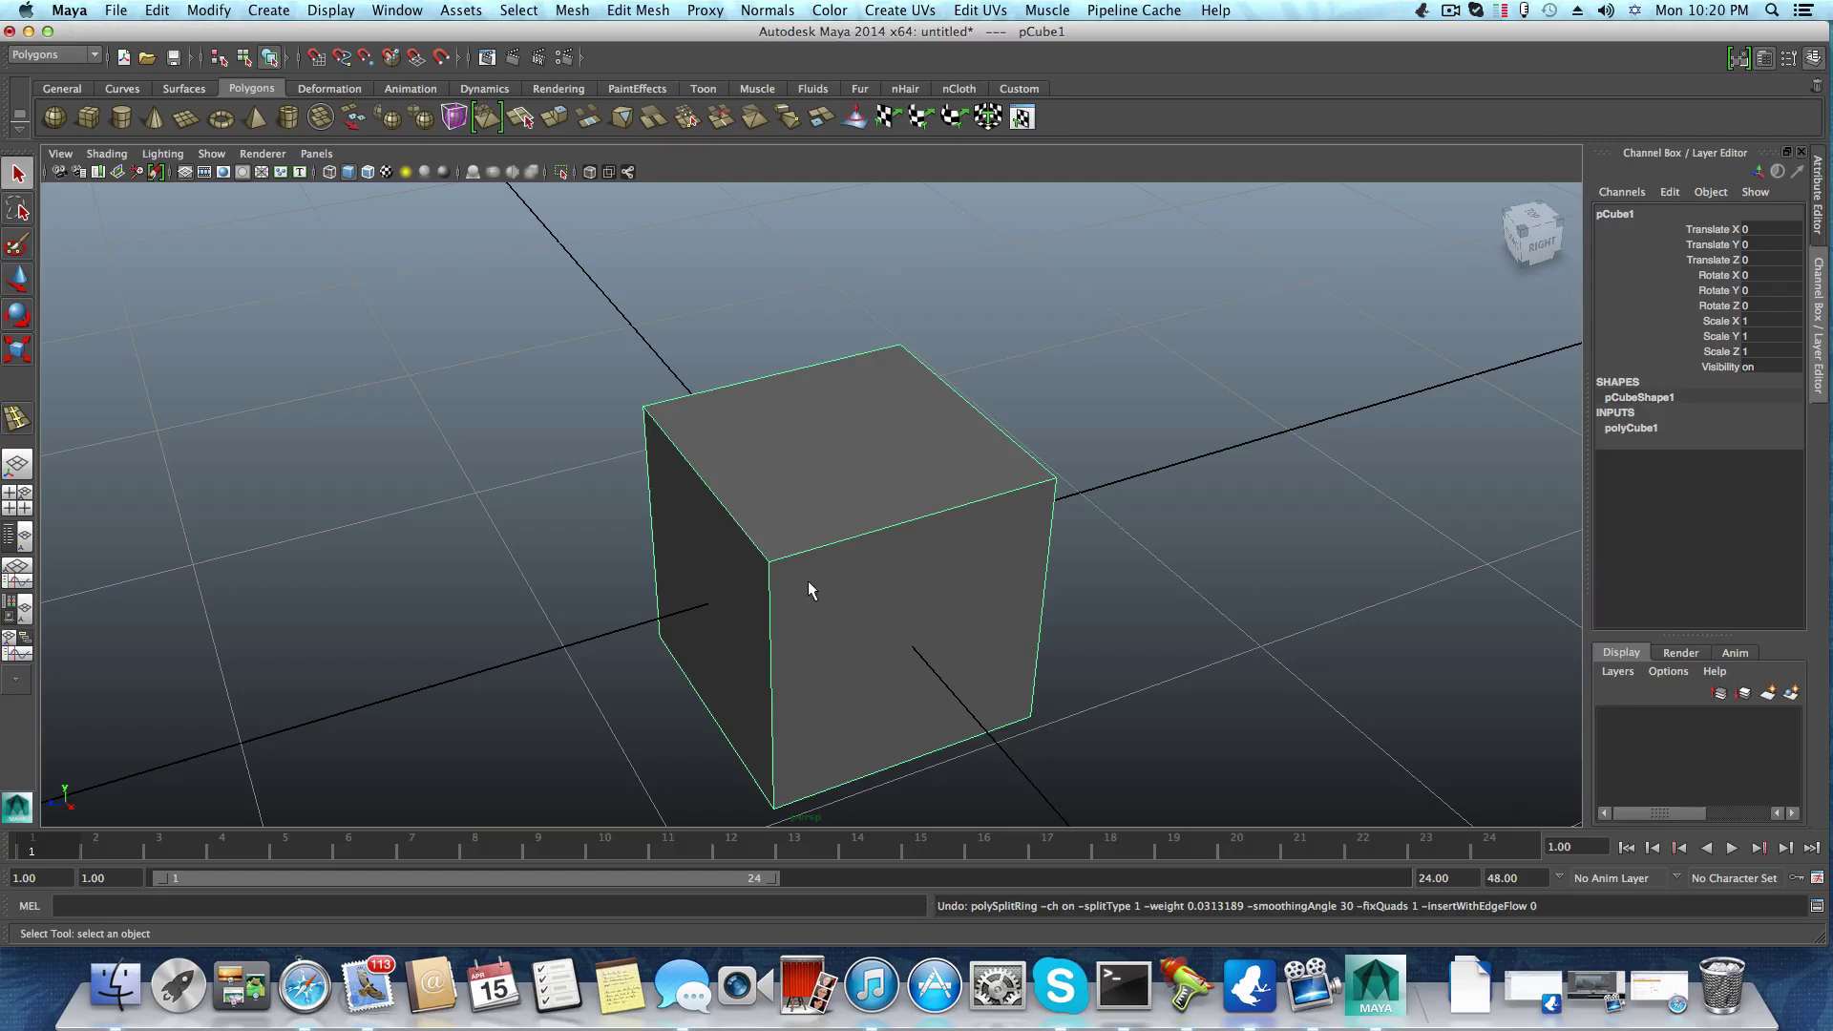
# Insert a new edge loop near the cube's left edge
pyautogui.keyDown('shift'); pyautogui.moveTo(815, 576); pyautogui.dragTo(749, 599, button='right'); pyautogui.keyUp('shift')
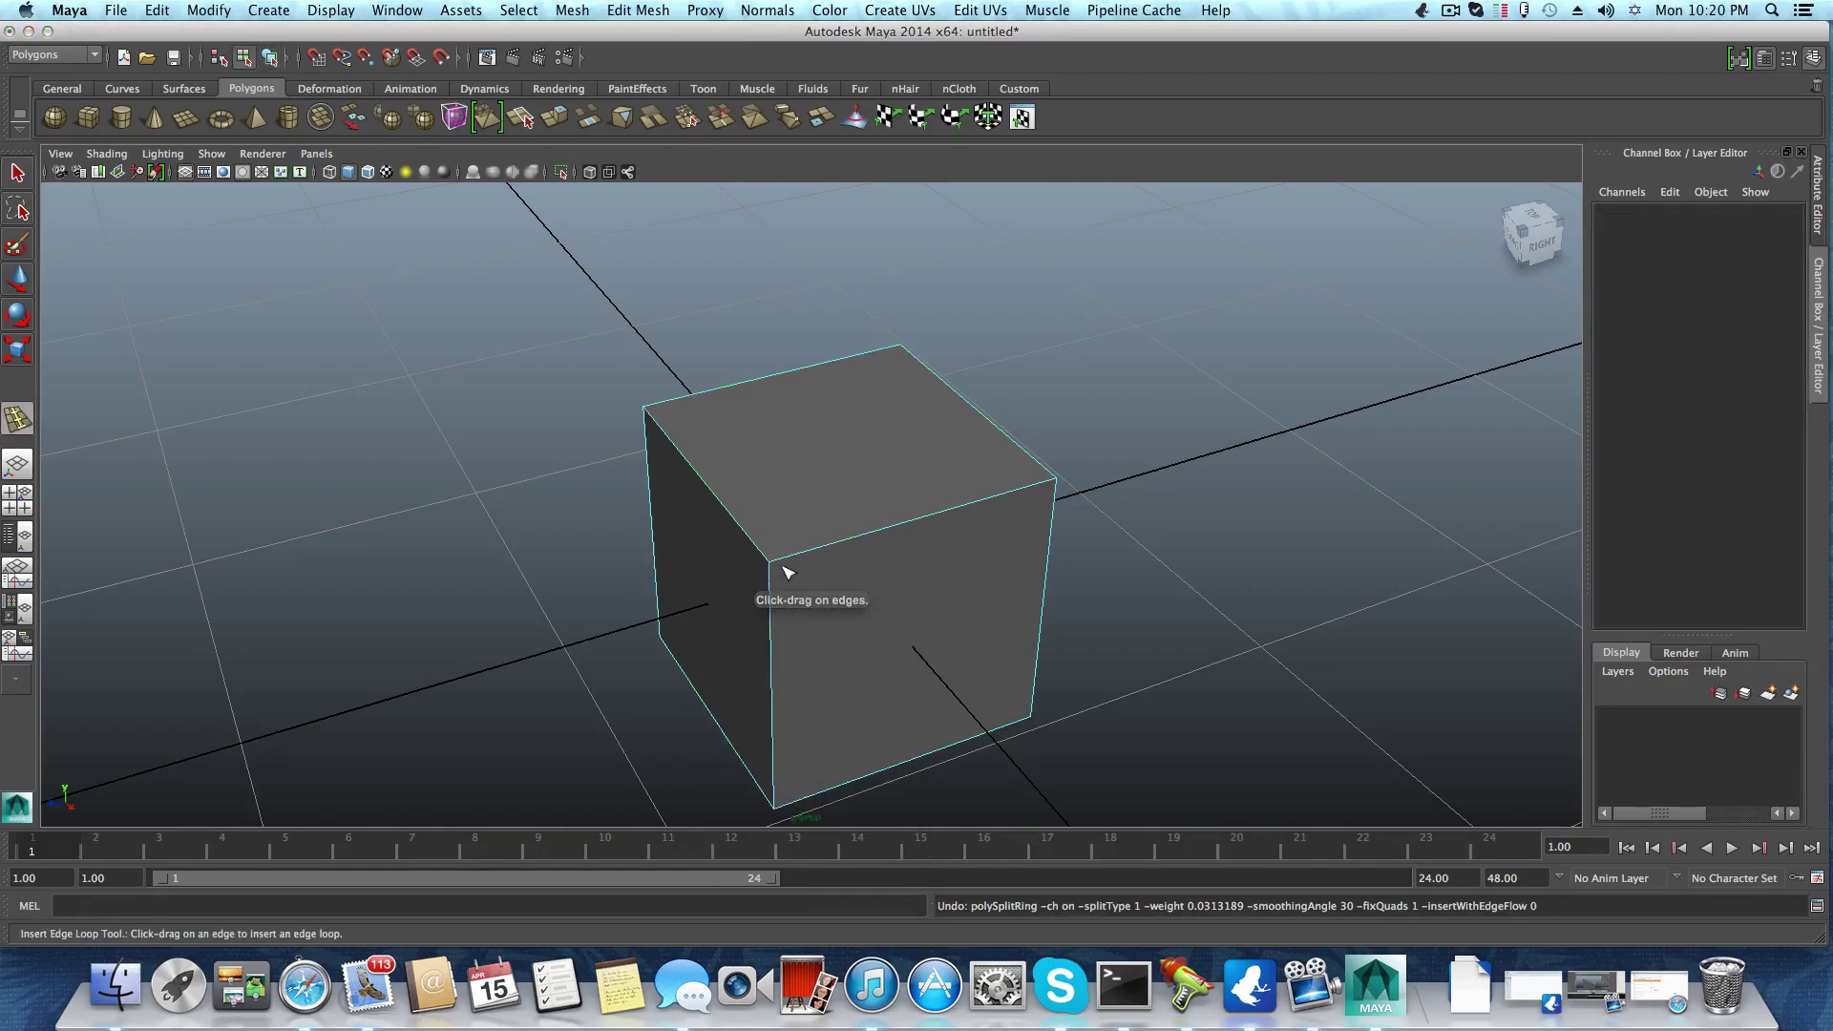
pyautogui.moveTo(781, 567); pyautogui.dragTo(778, 565)
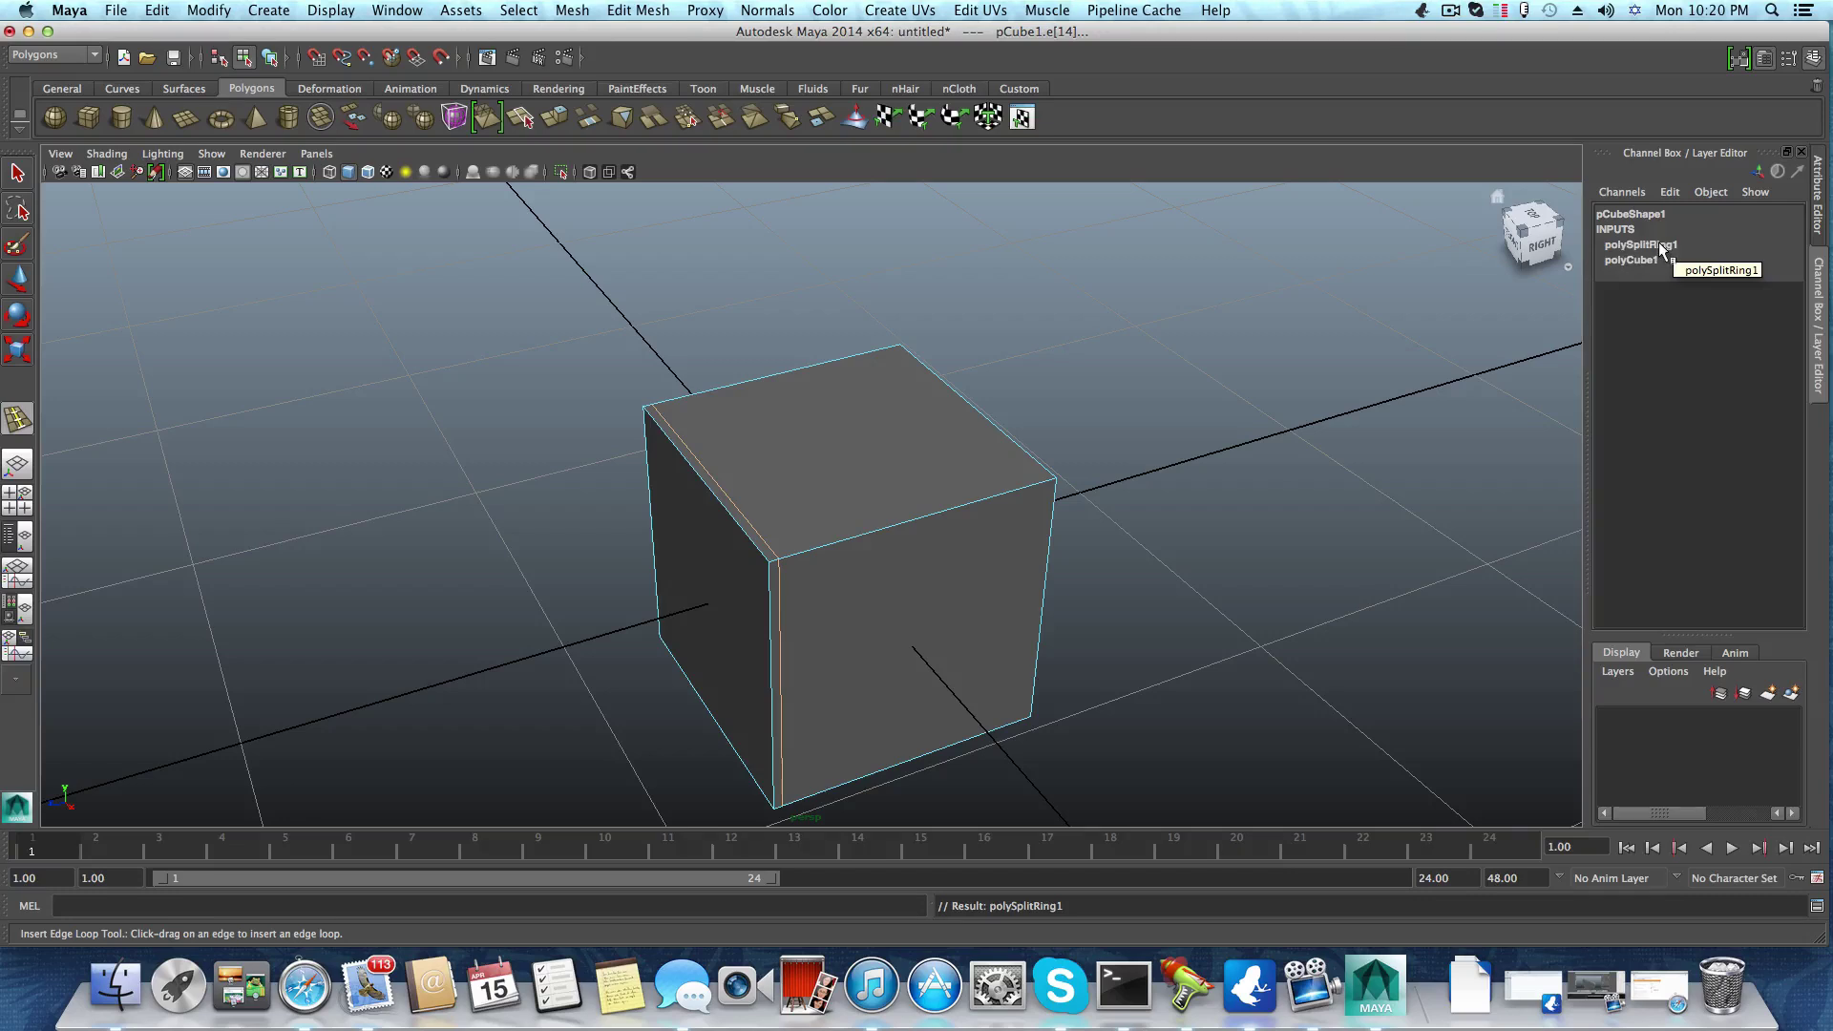
pyautogui.moveTo(1658, 244); pyautogui.dragTo(1622, 248, button='right')
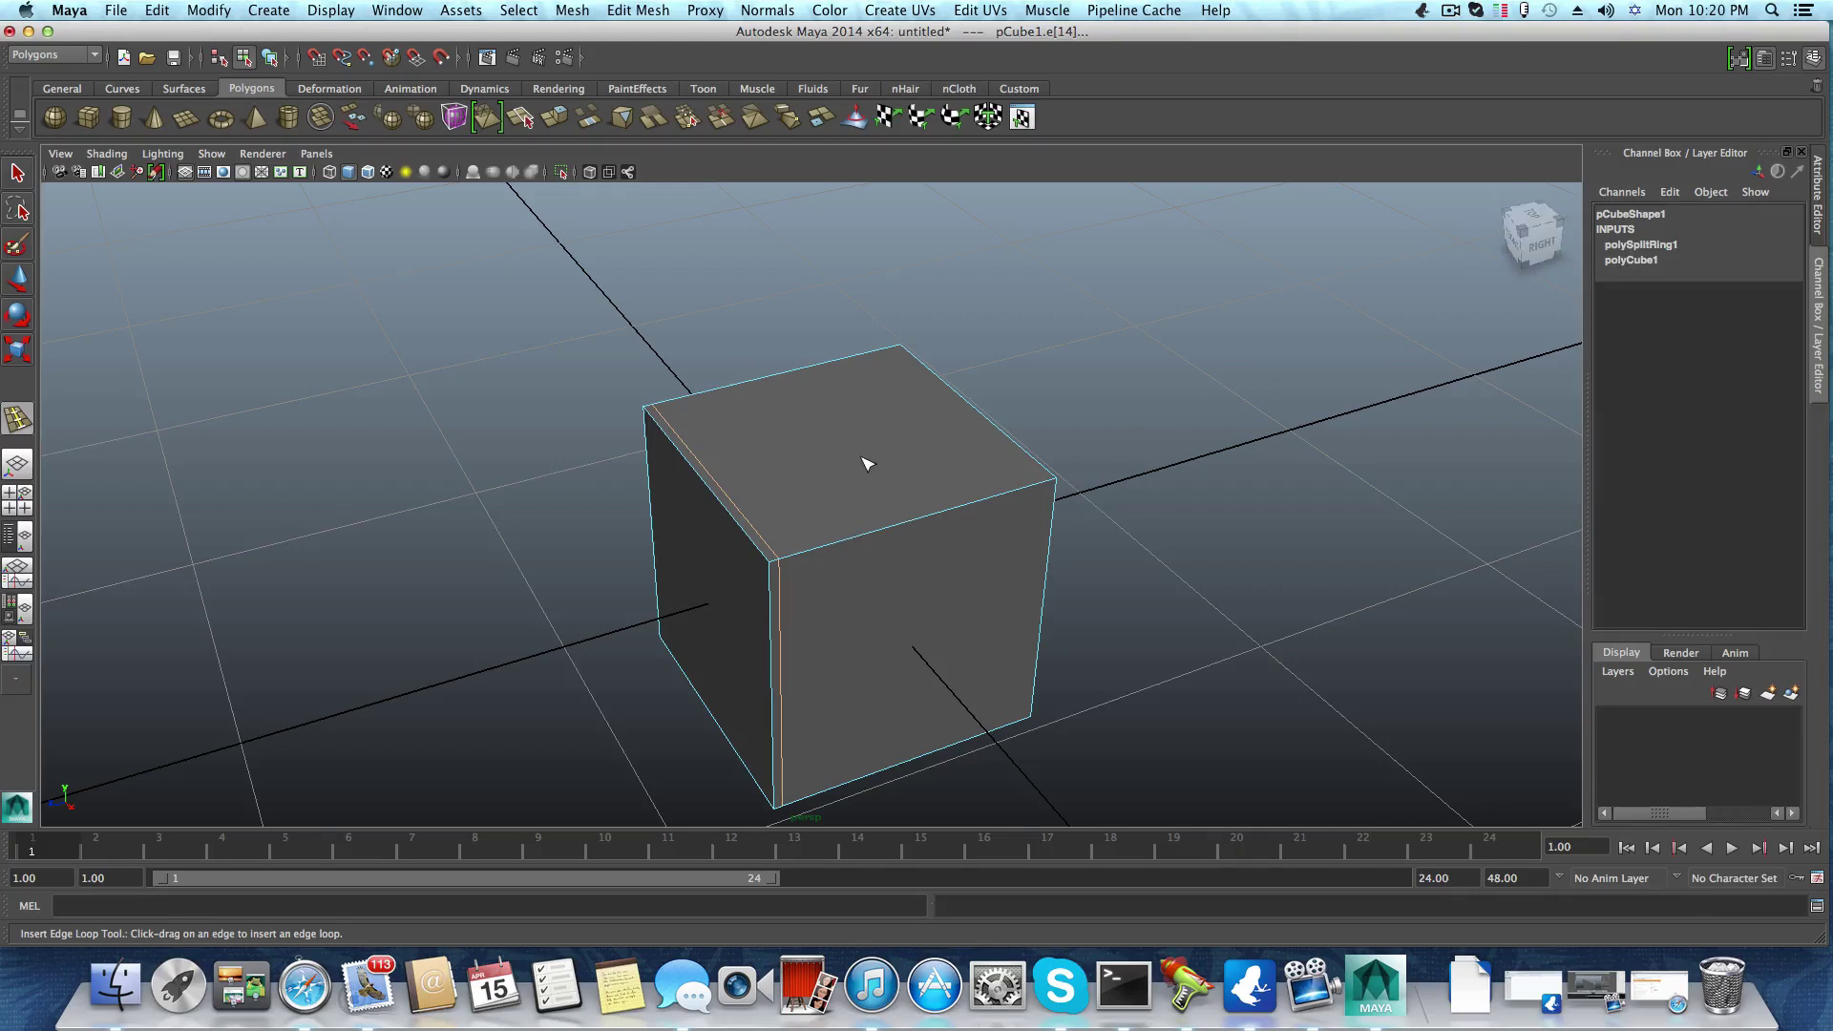
# Select the cube in object mode and expand polySplitRing1 (Weight 0.032, Split Type Relative)
pyautogui.press('F8')
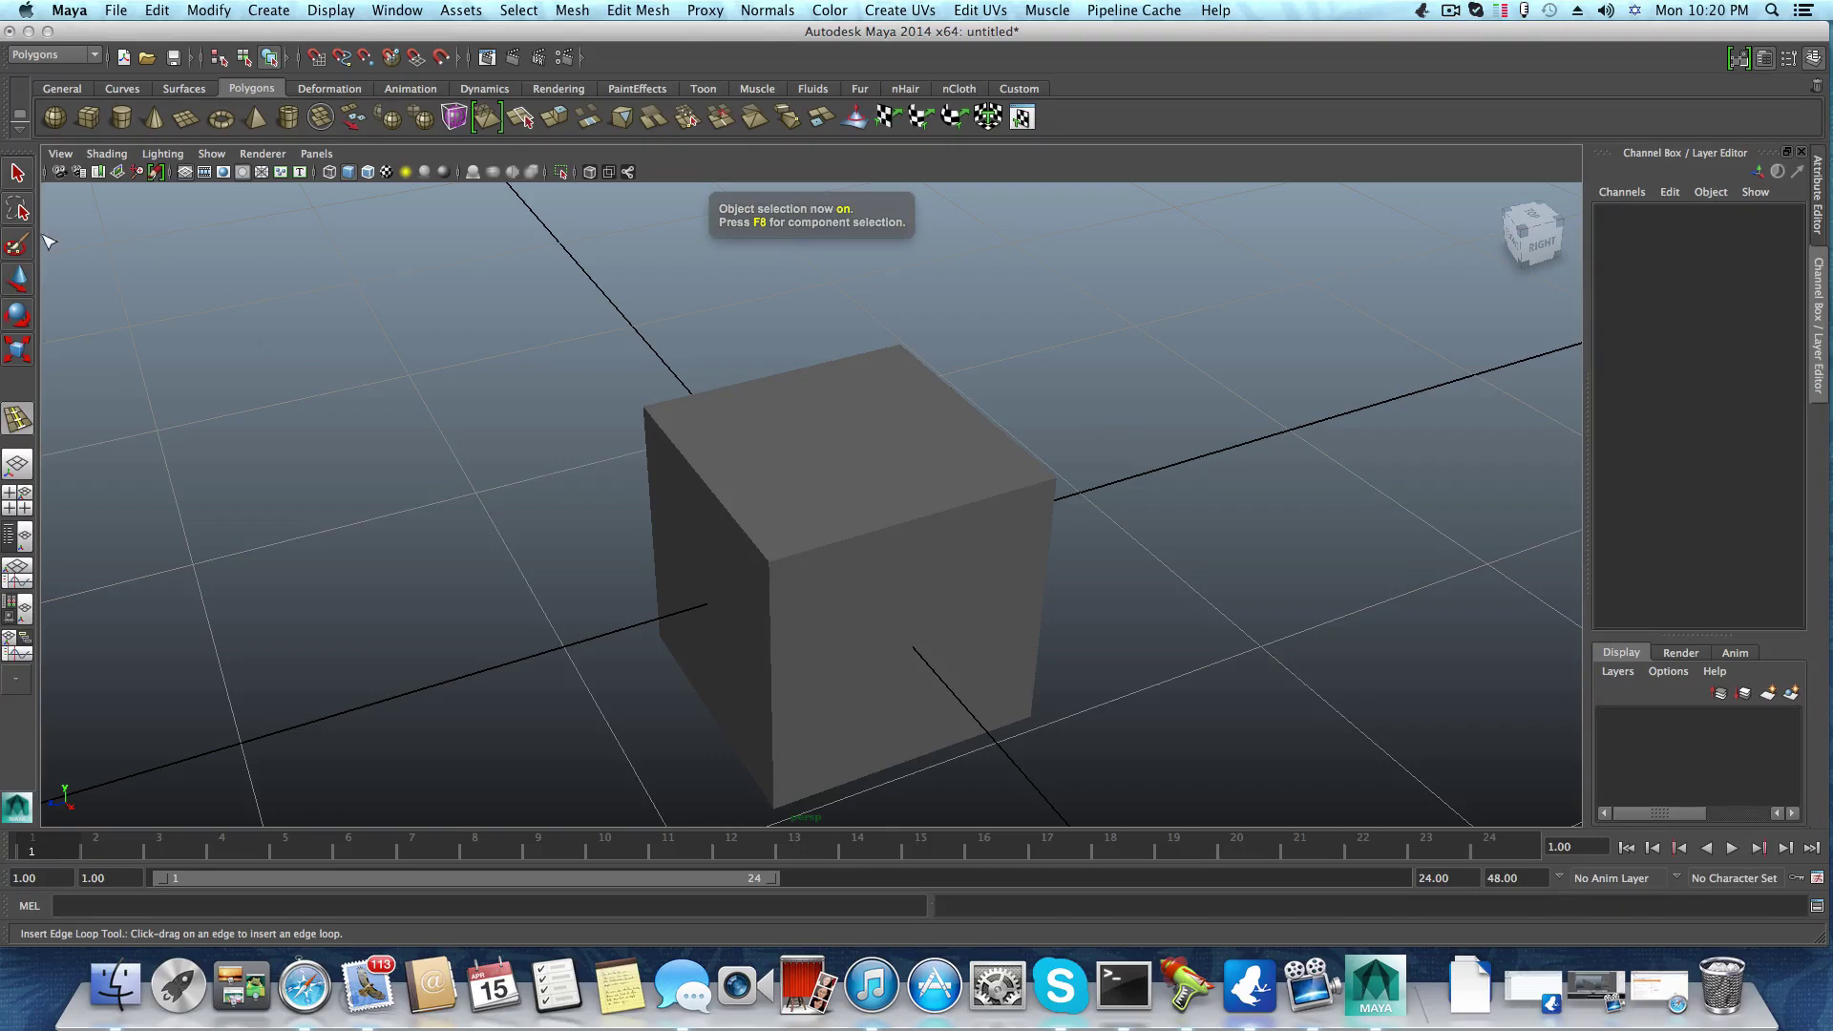
pyautogui.press('q')
pyautogui.click(867, 517)
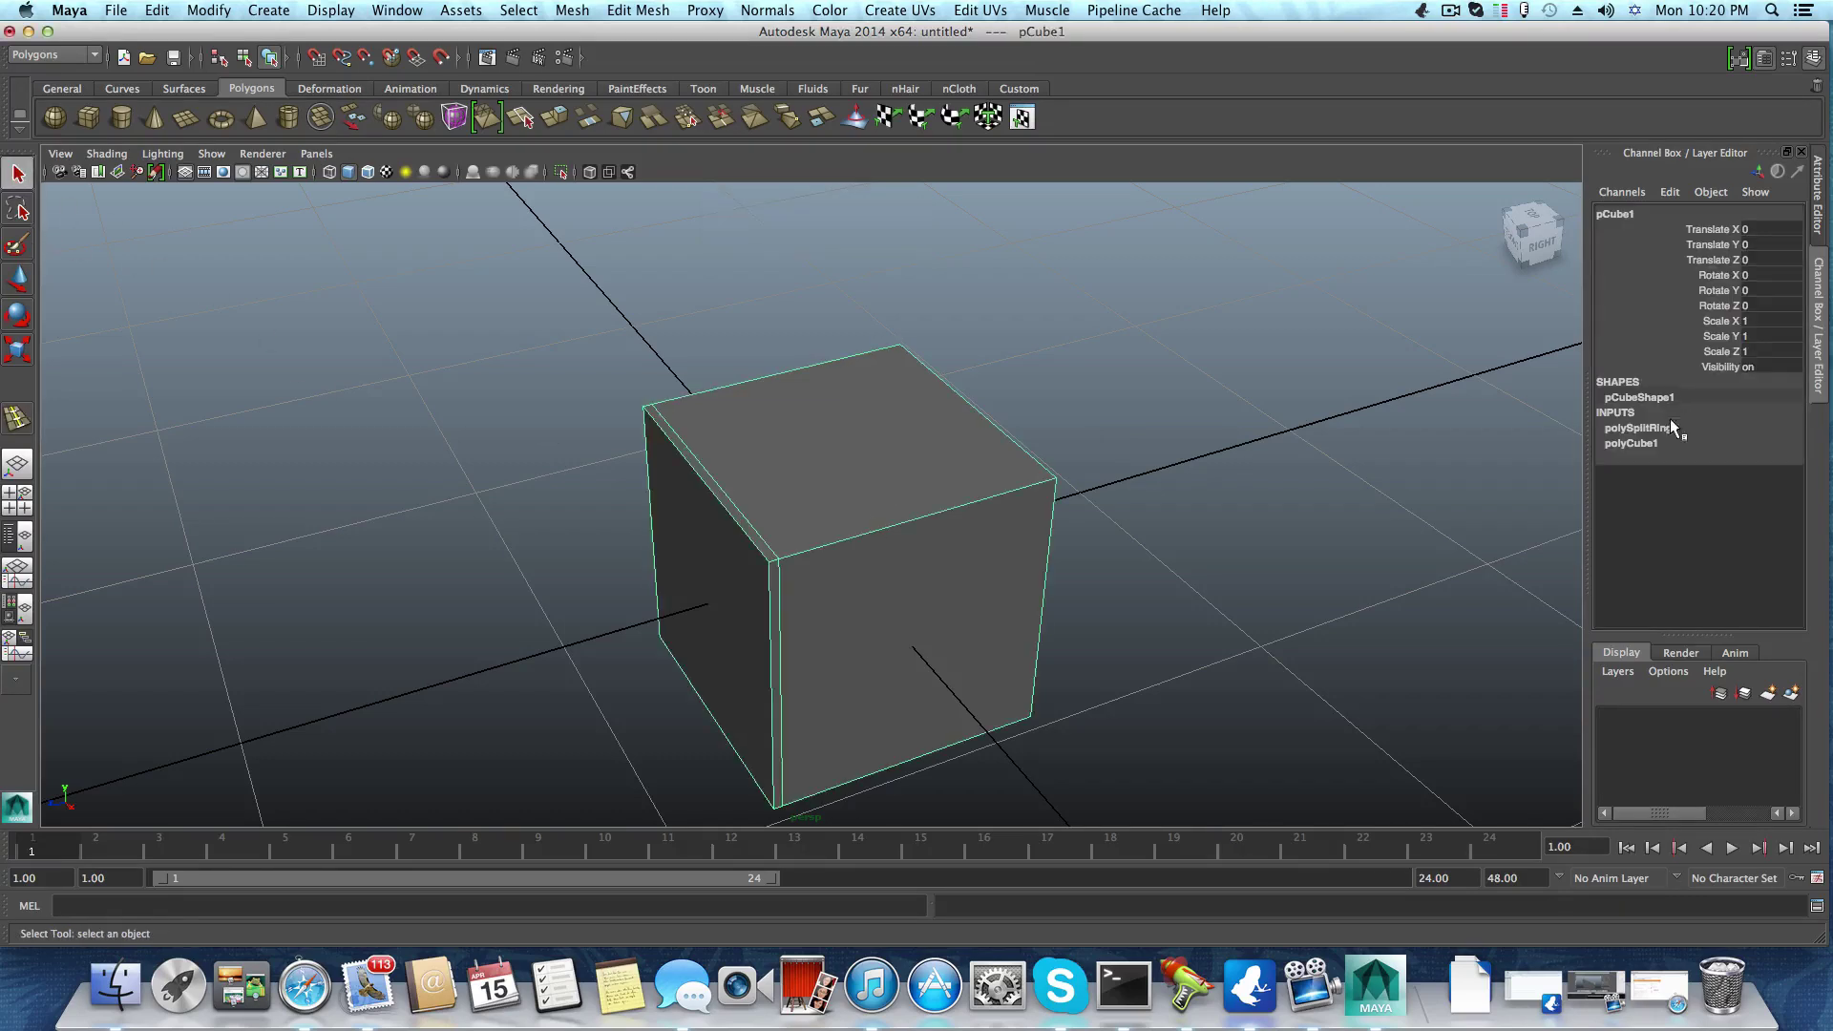
pyautogui.click(1658, 427)
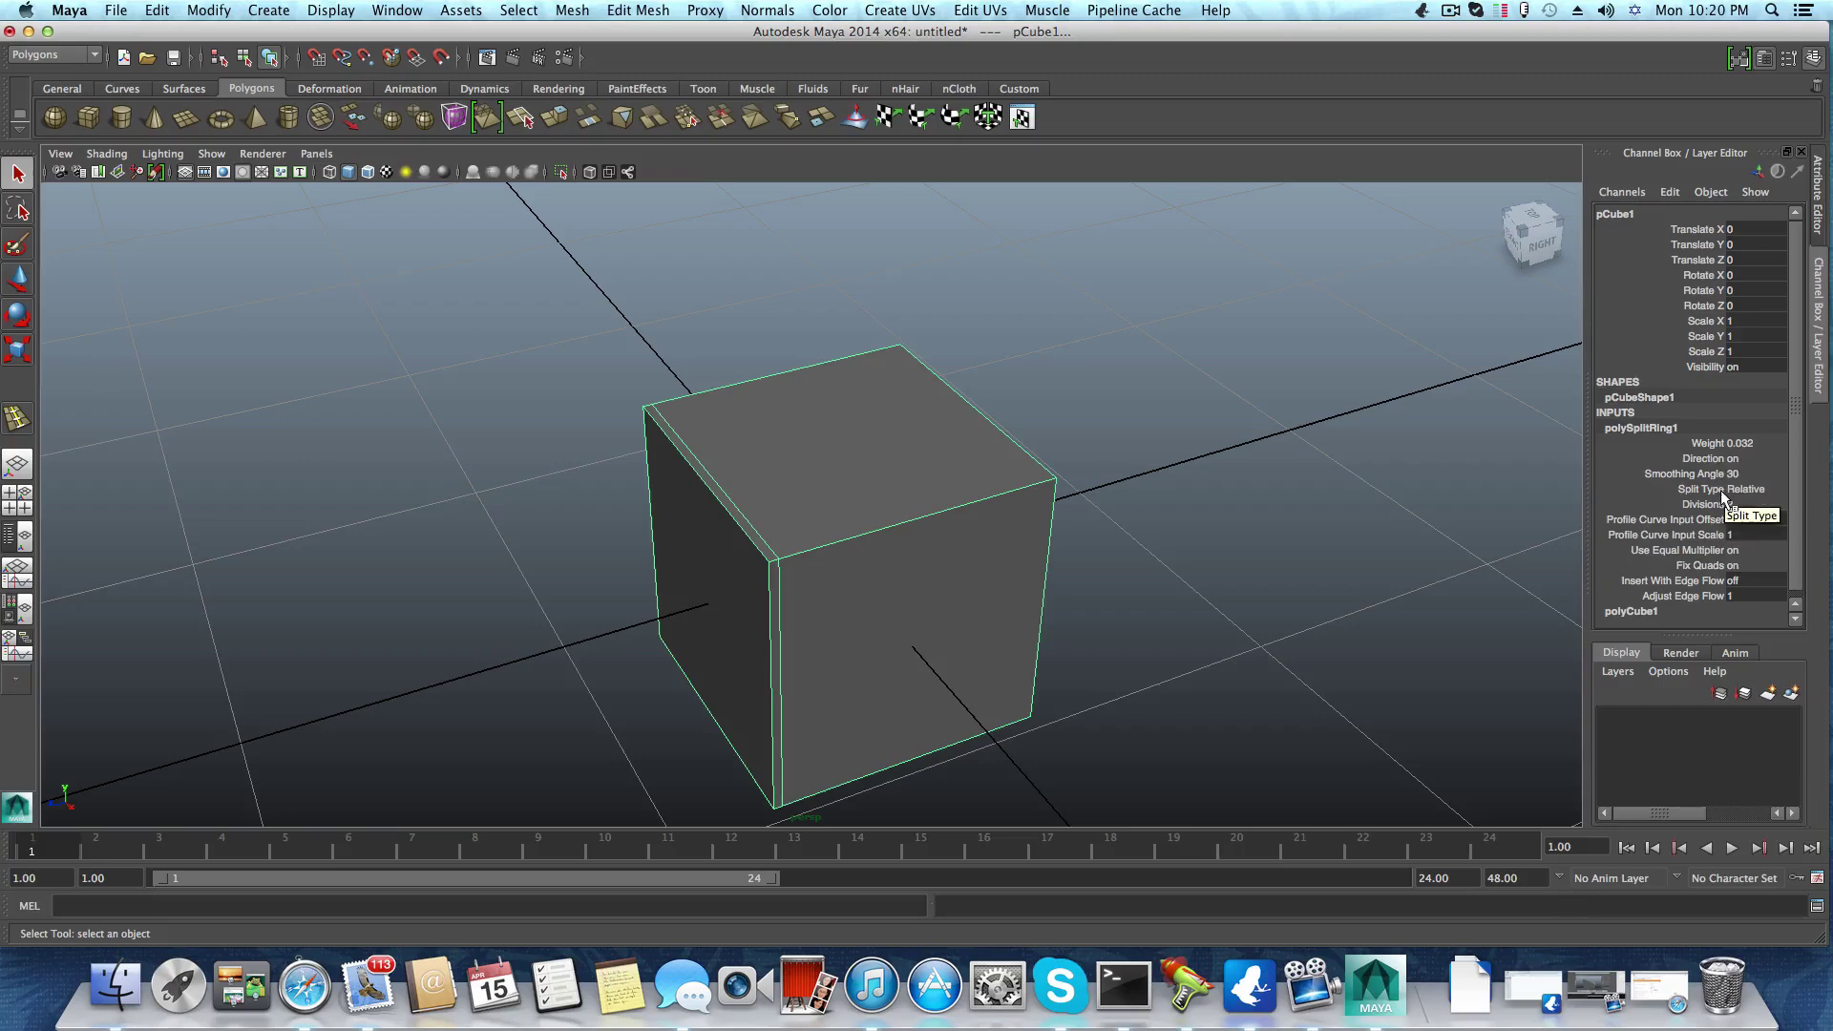
# Review polySplitRing1's Weight of 0.032, then collapse its settings
pyautogui.scroll(-1, 1724, 497)
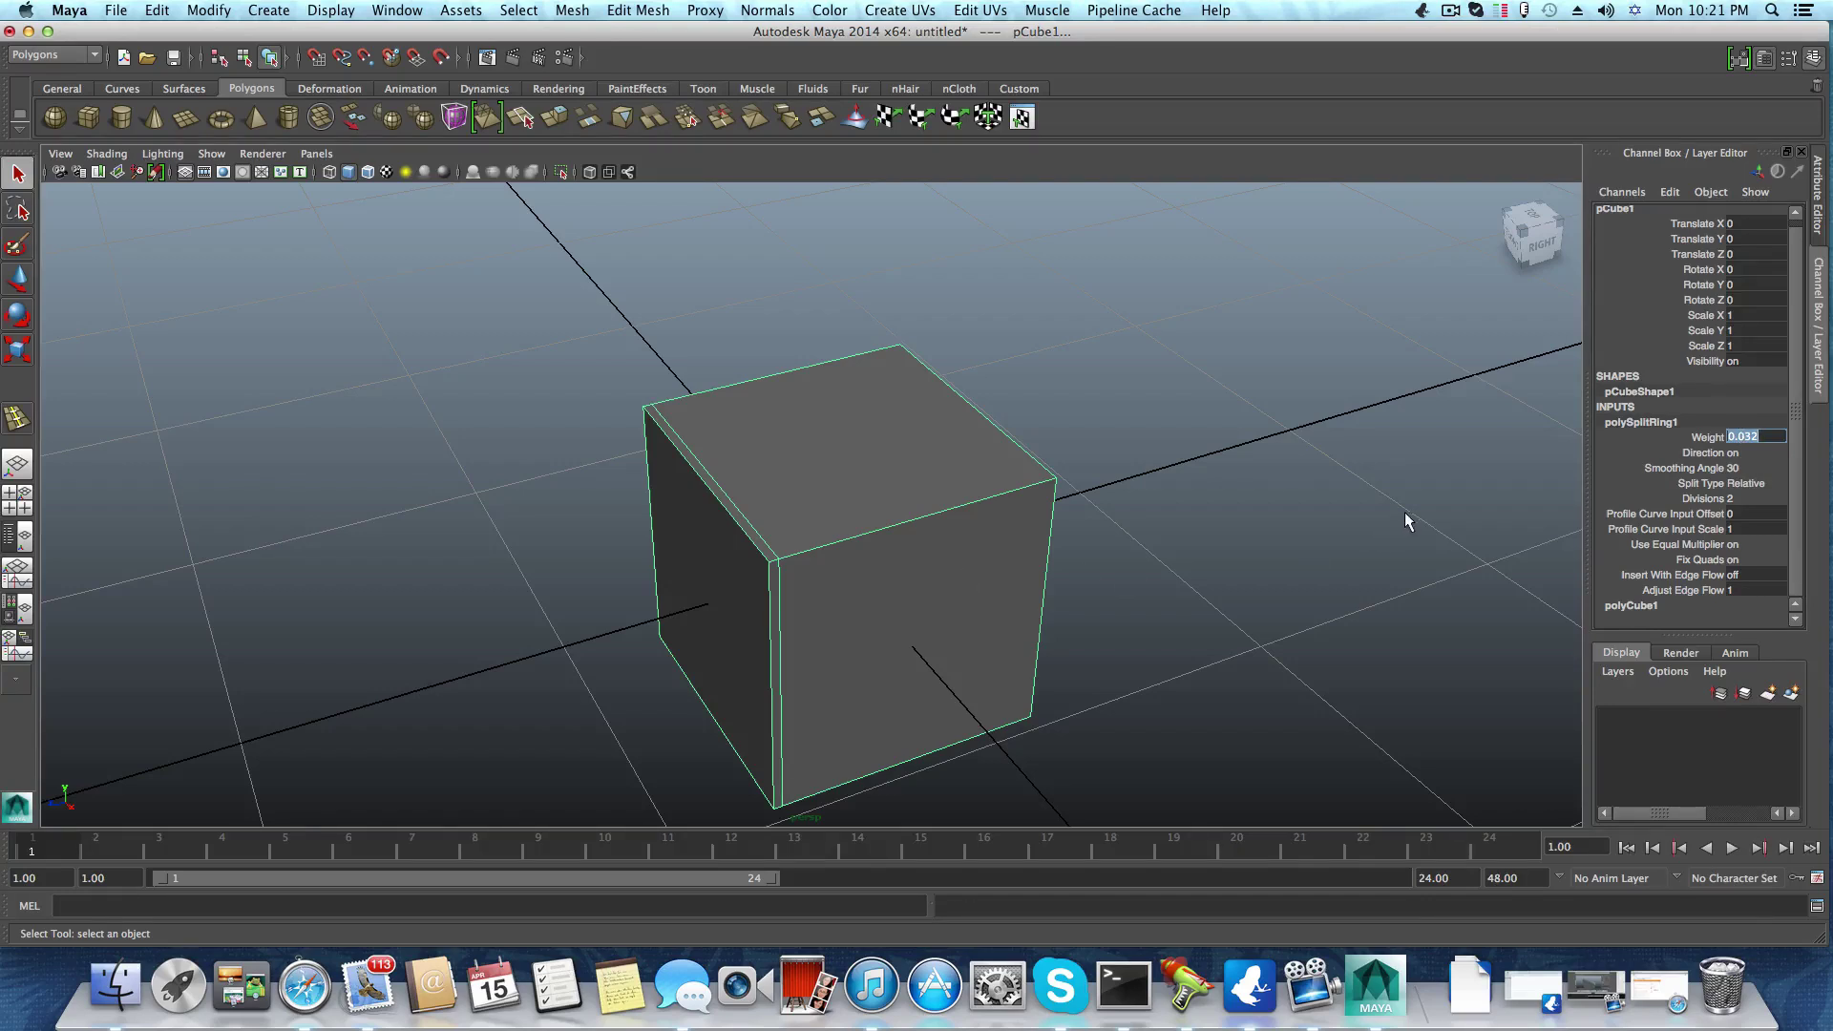
pyautogui.click(872, 468)
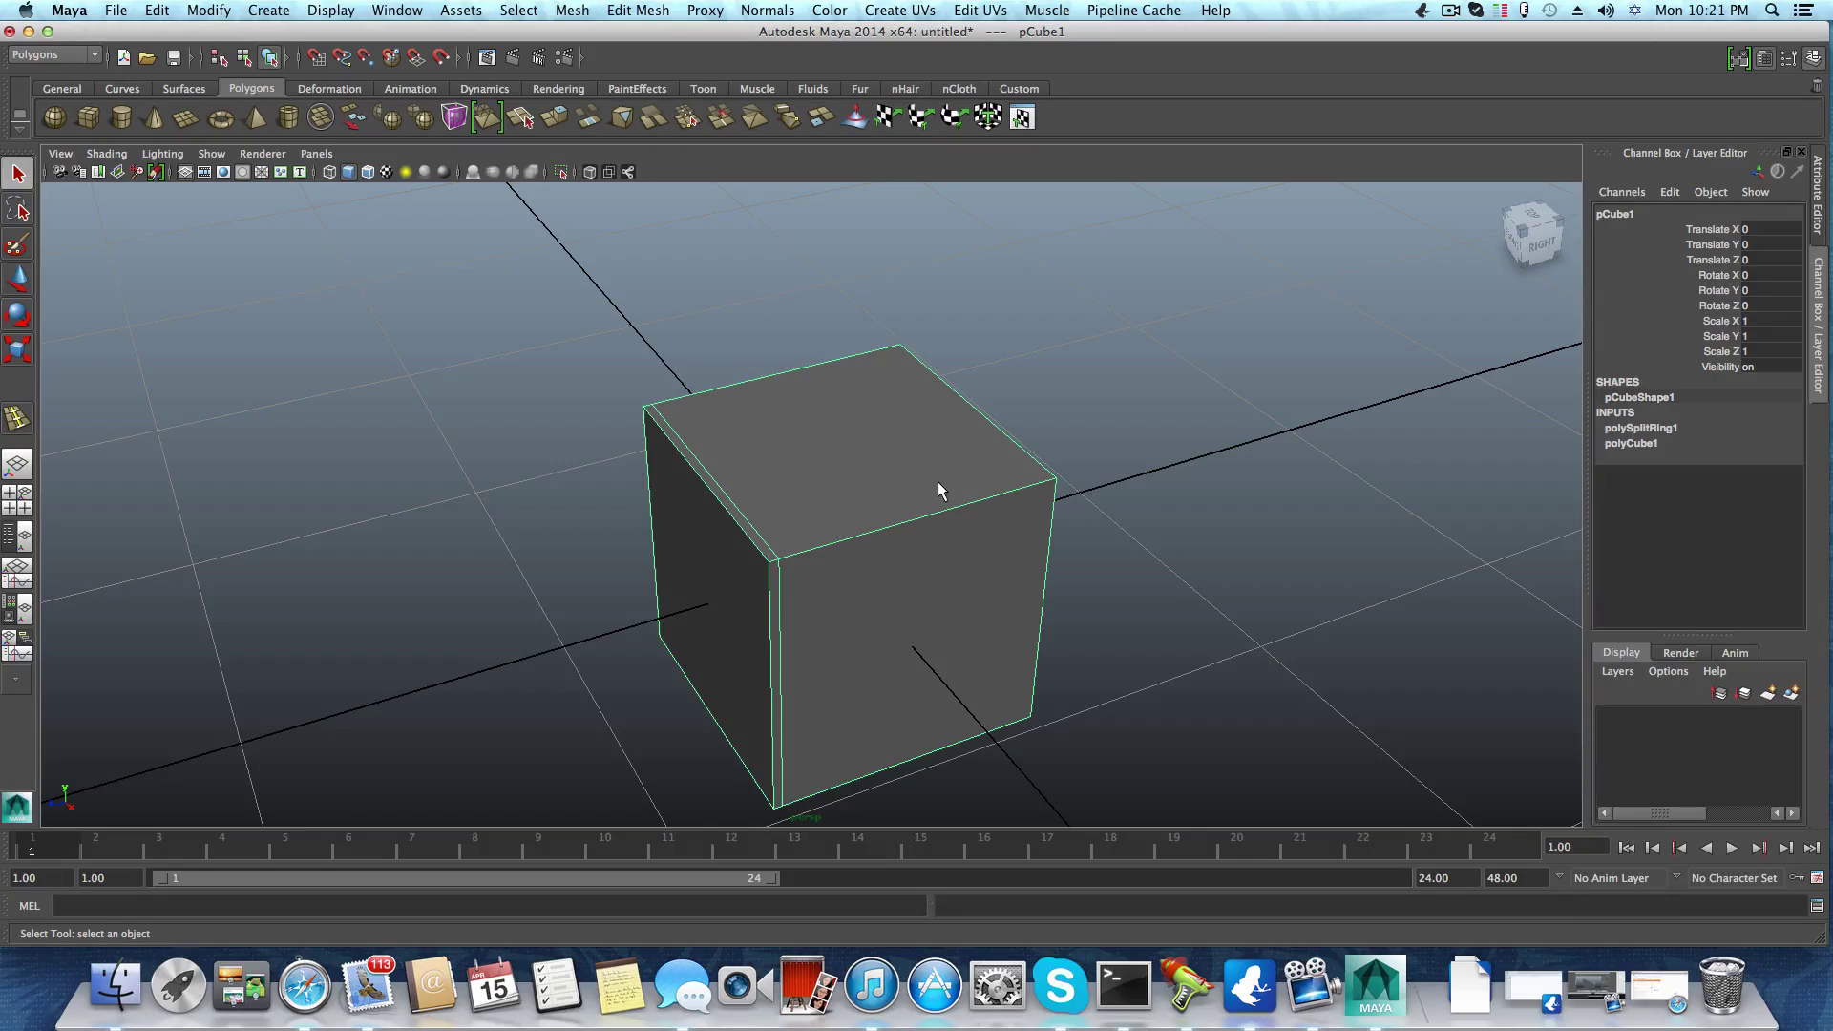
# Insert a second edge loop near the cube's right edge
pyautogui.keyDown('shift'); pyautogui.moveTo(937, 481); pyautogui.dragTo(842, 505, button='right'); pyautogui.keyUp('shift')
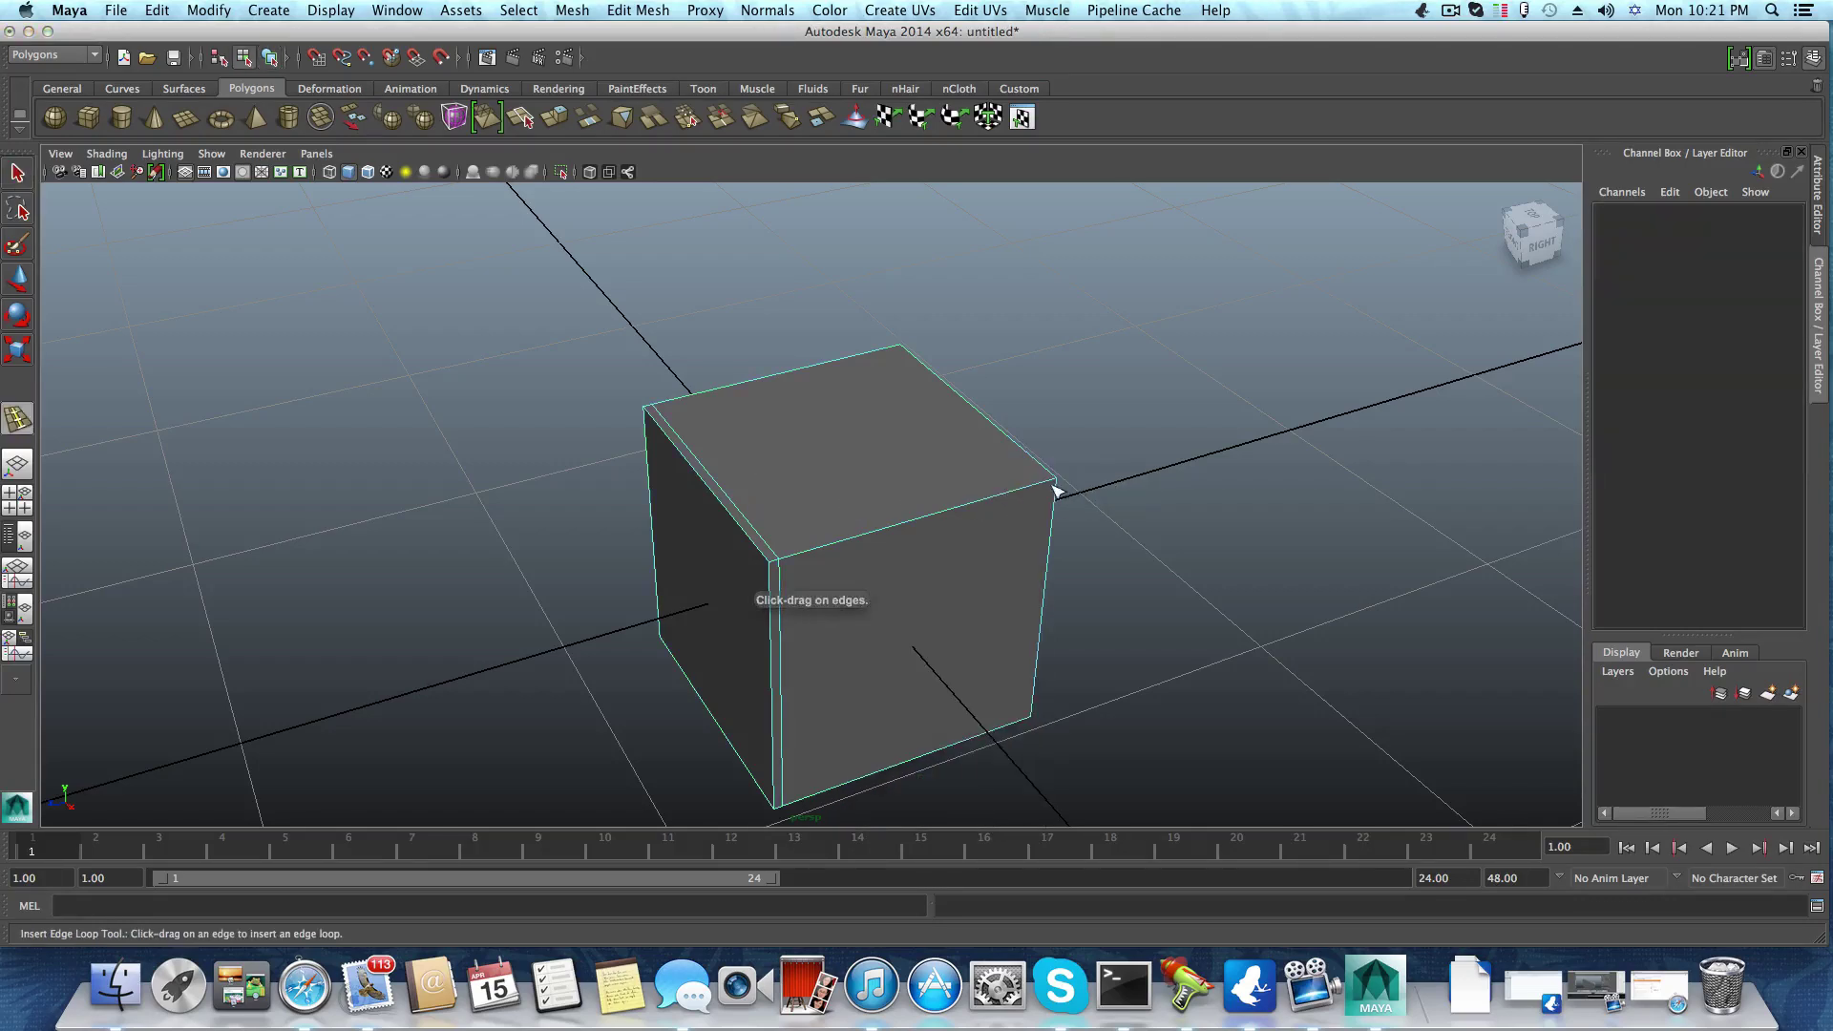
pyautogui.moveTo(1051, 486); pyautogui.dragTo(1048, 544)
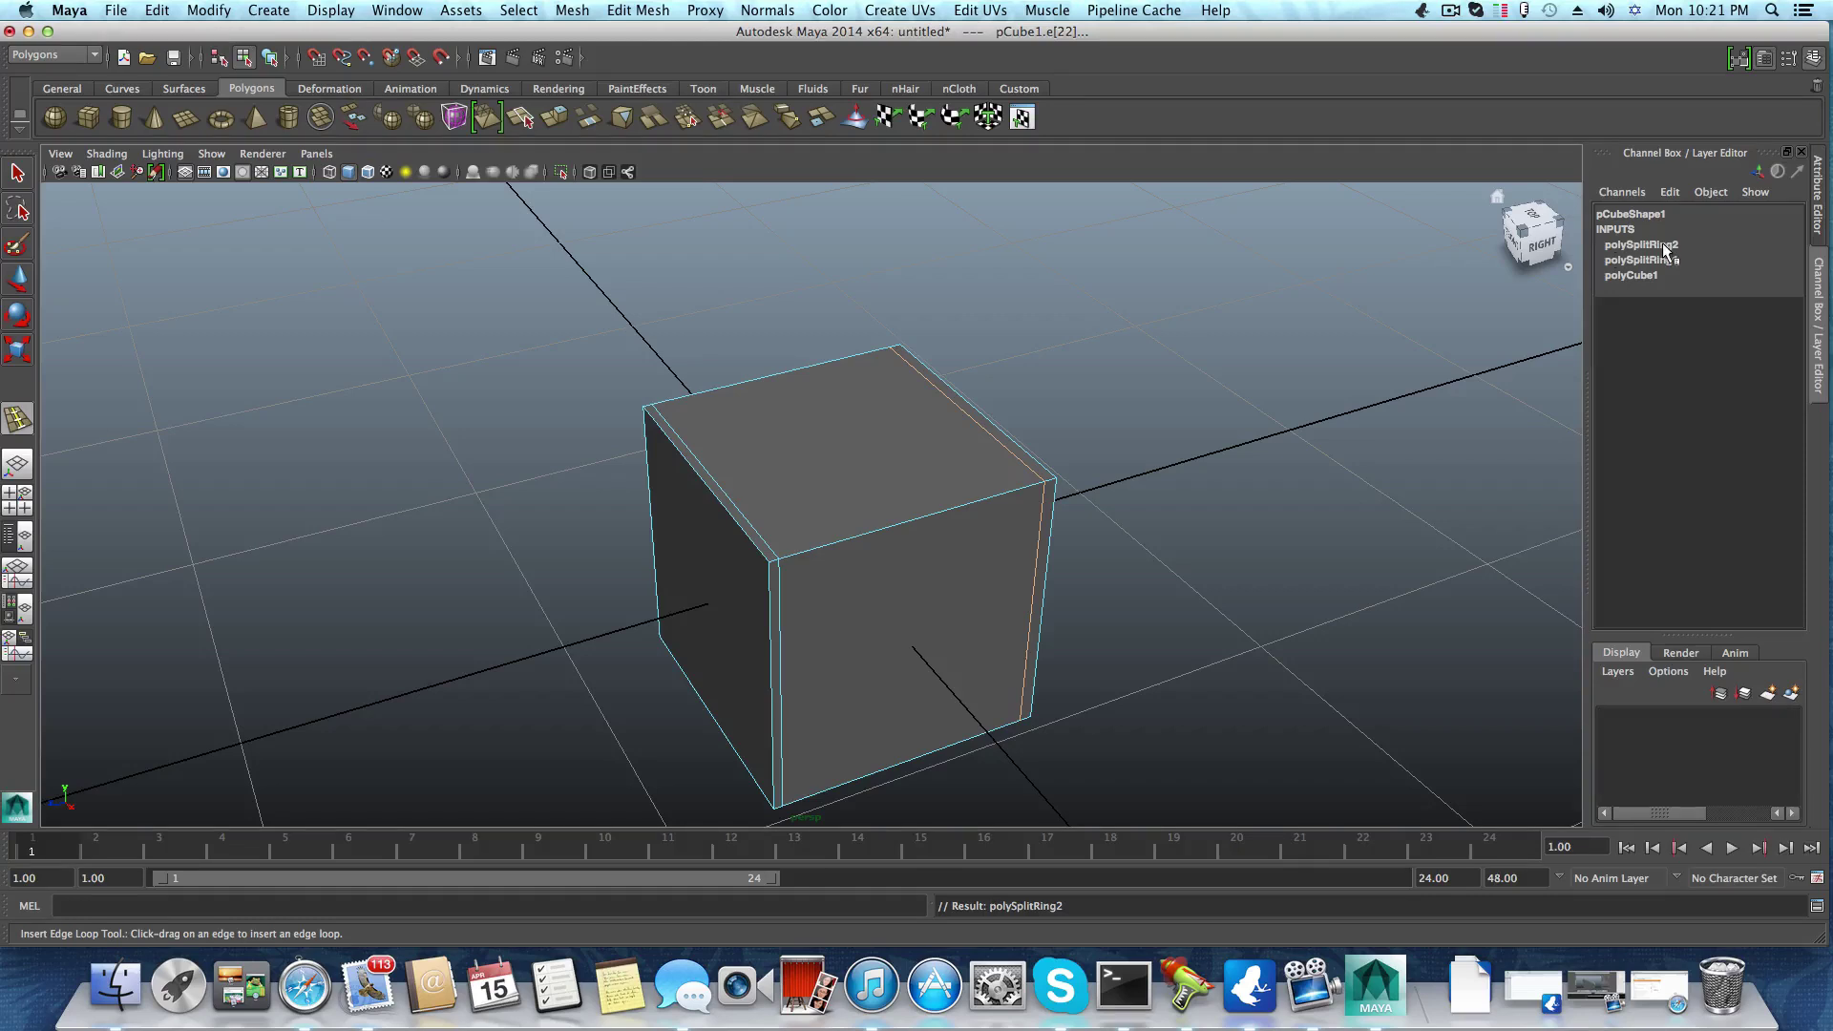
pyautogui.keyDown('alt'); pyautogui.moveTo(789, 634); pyautogui.dragTo(746, 598); pyautogui.keyUp('alt')
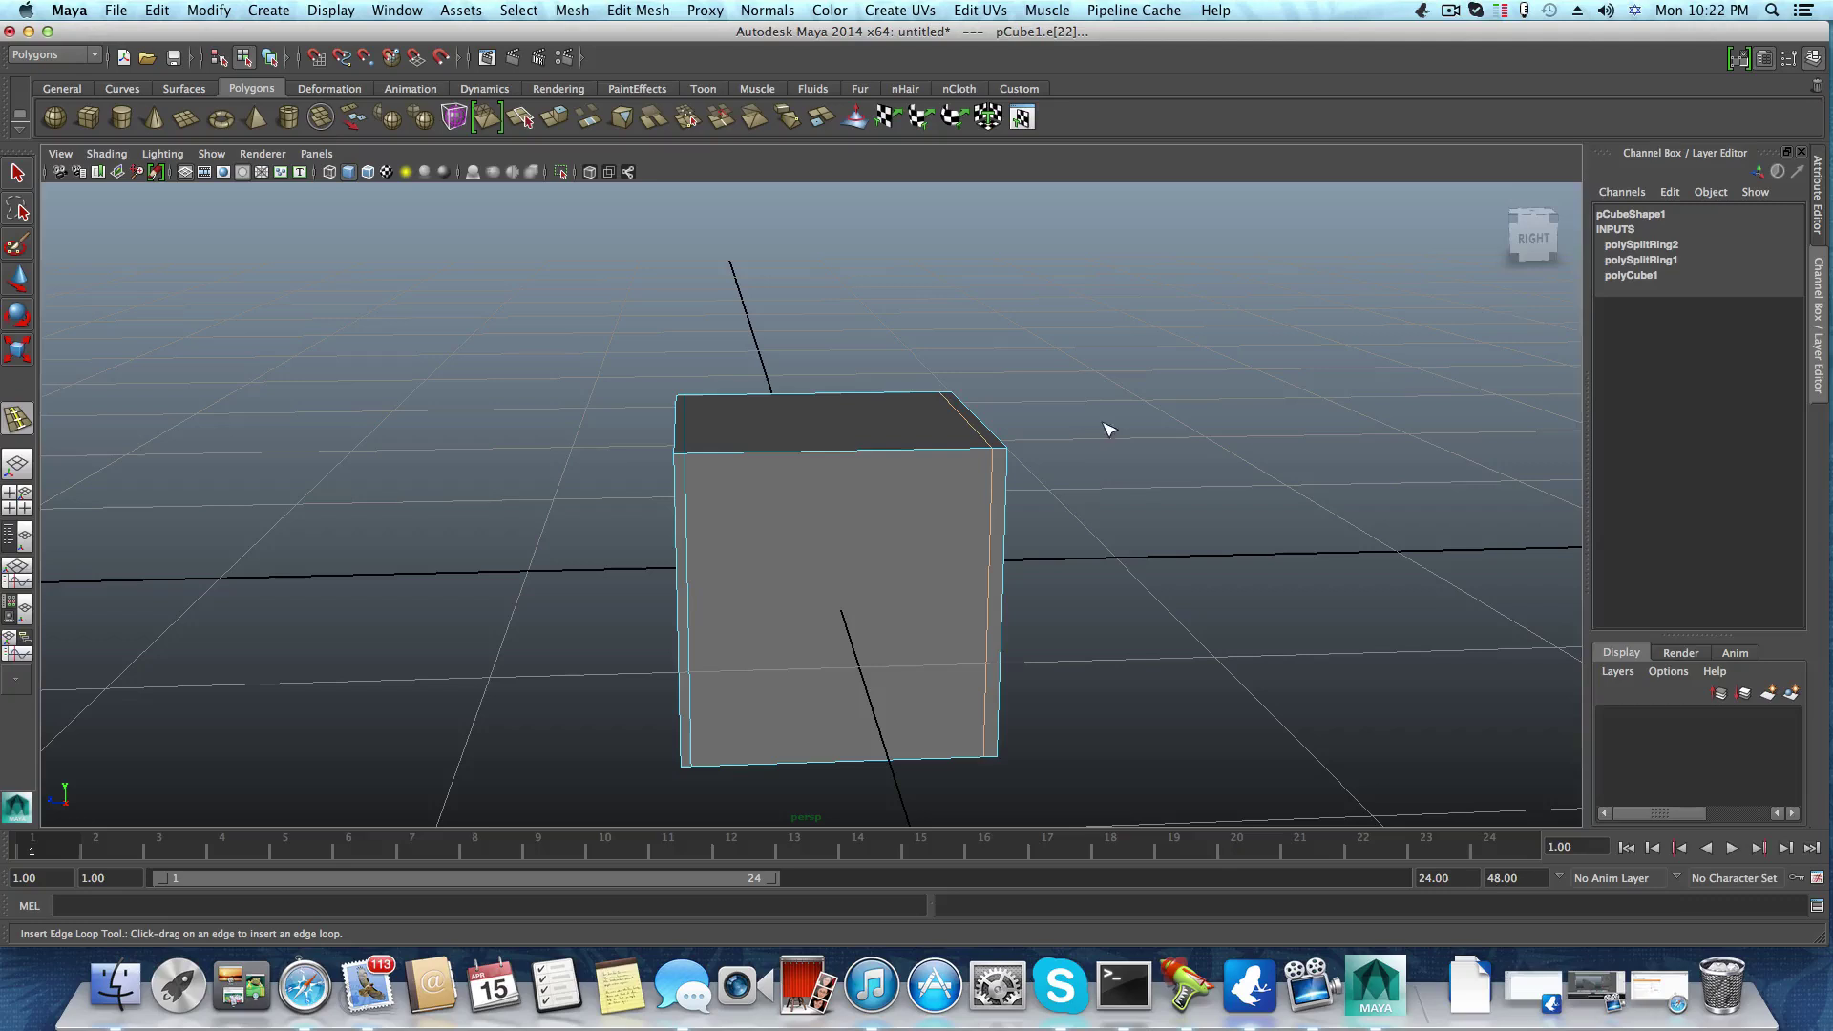
# Select the whole cube and pick its polySplitRing2 input node
pyautogui.press('F8')
pyautogui.click(914, 461)
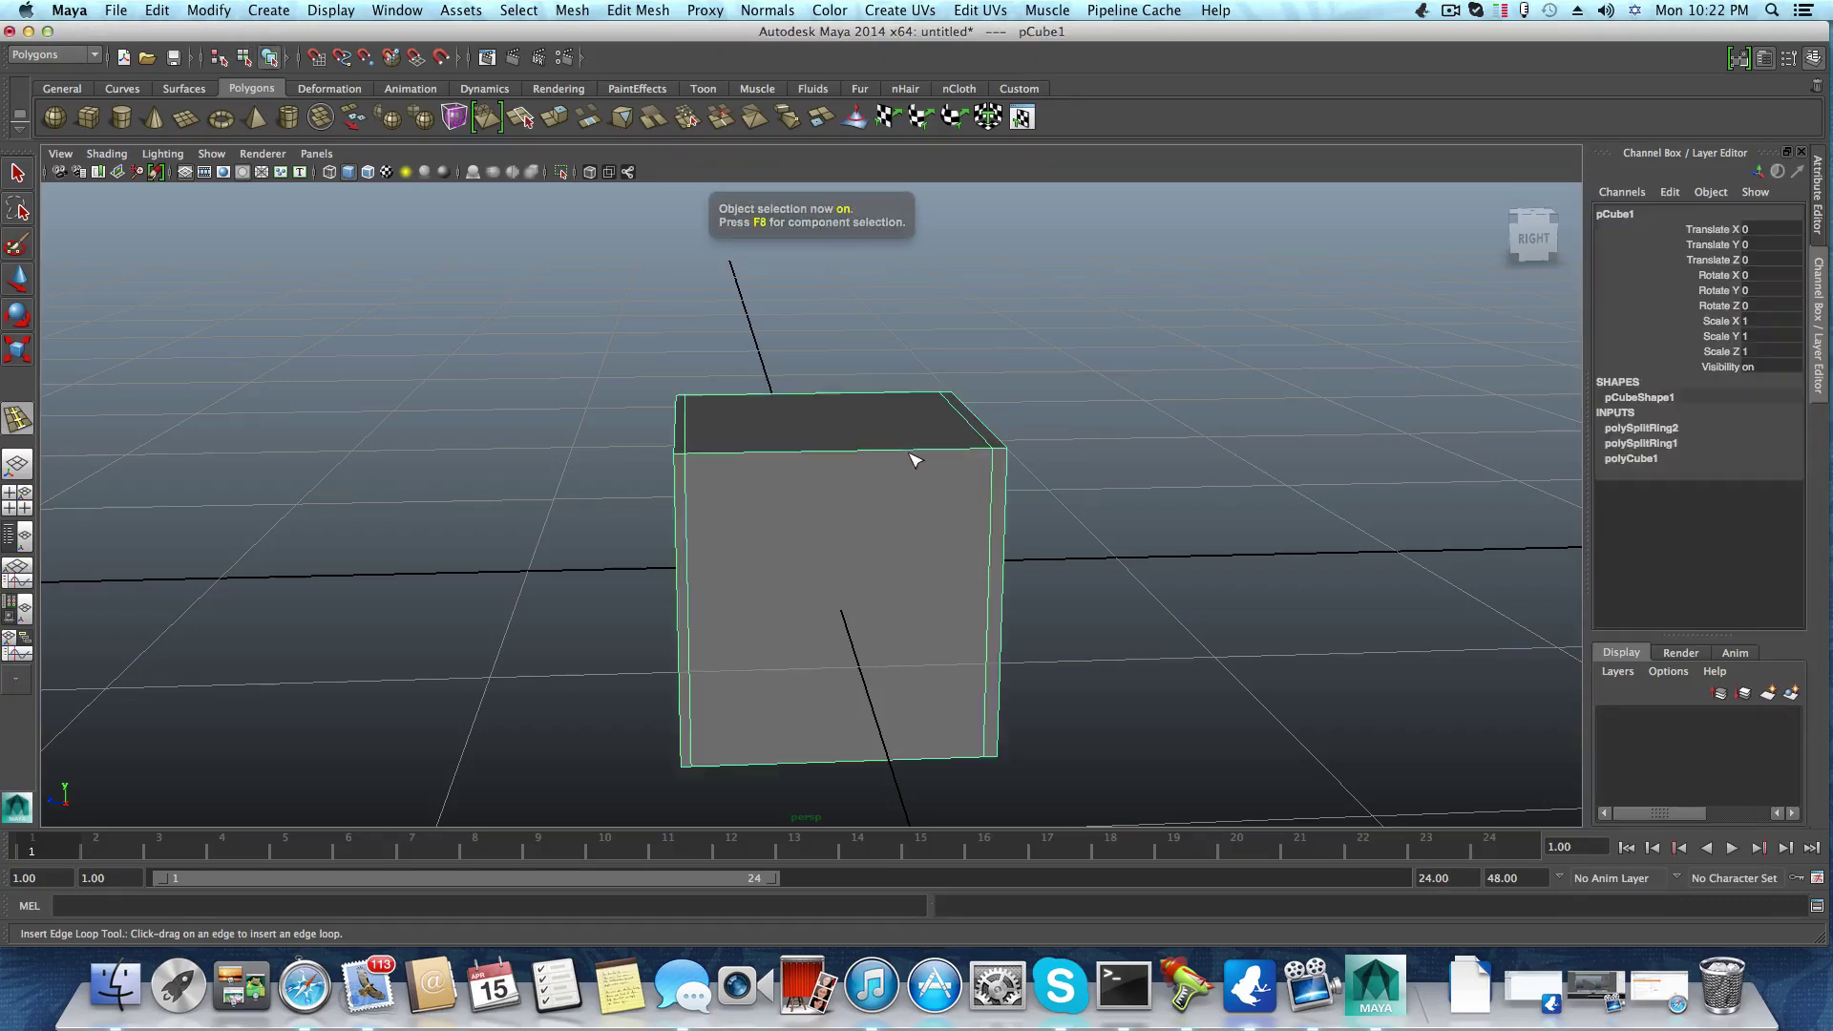
pyautogui.click(1626, 430)
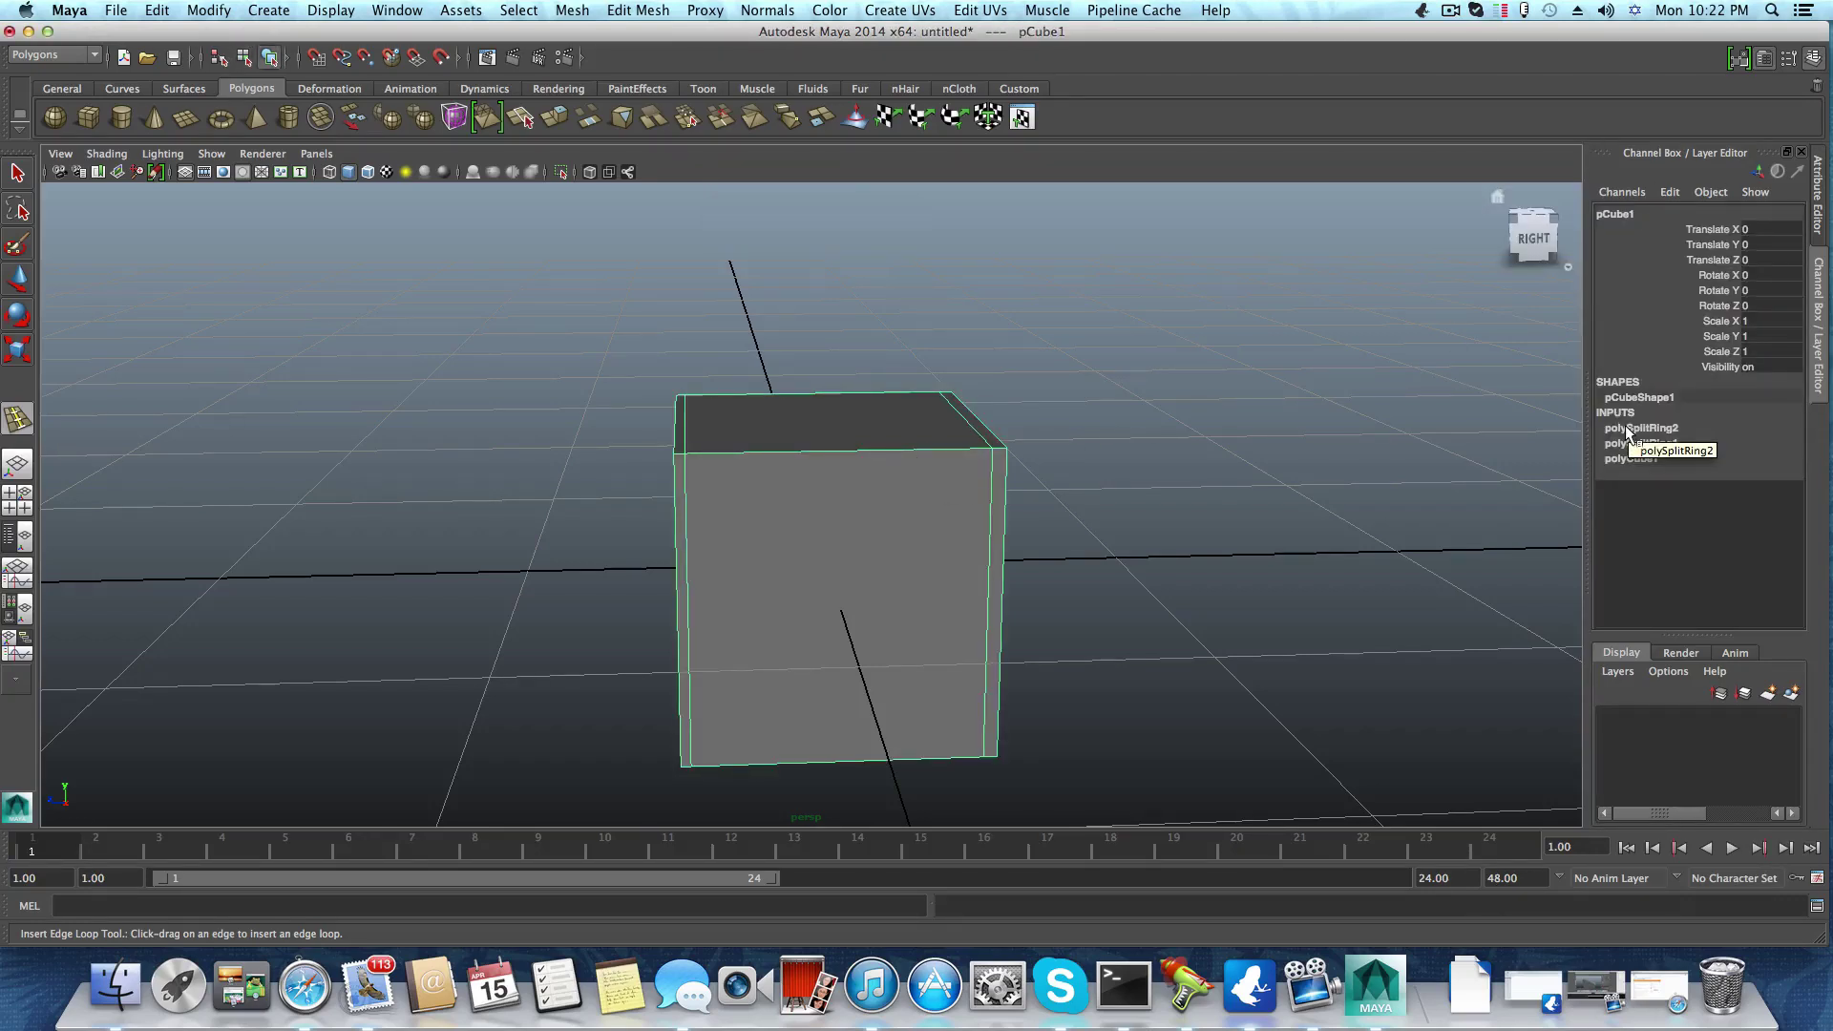
pyautogui.hotkey('ctrl', 'z')
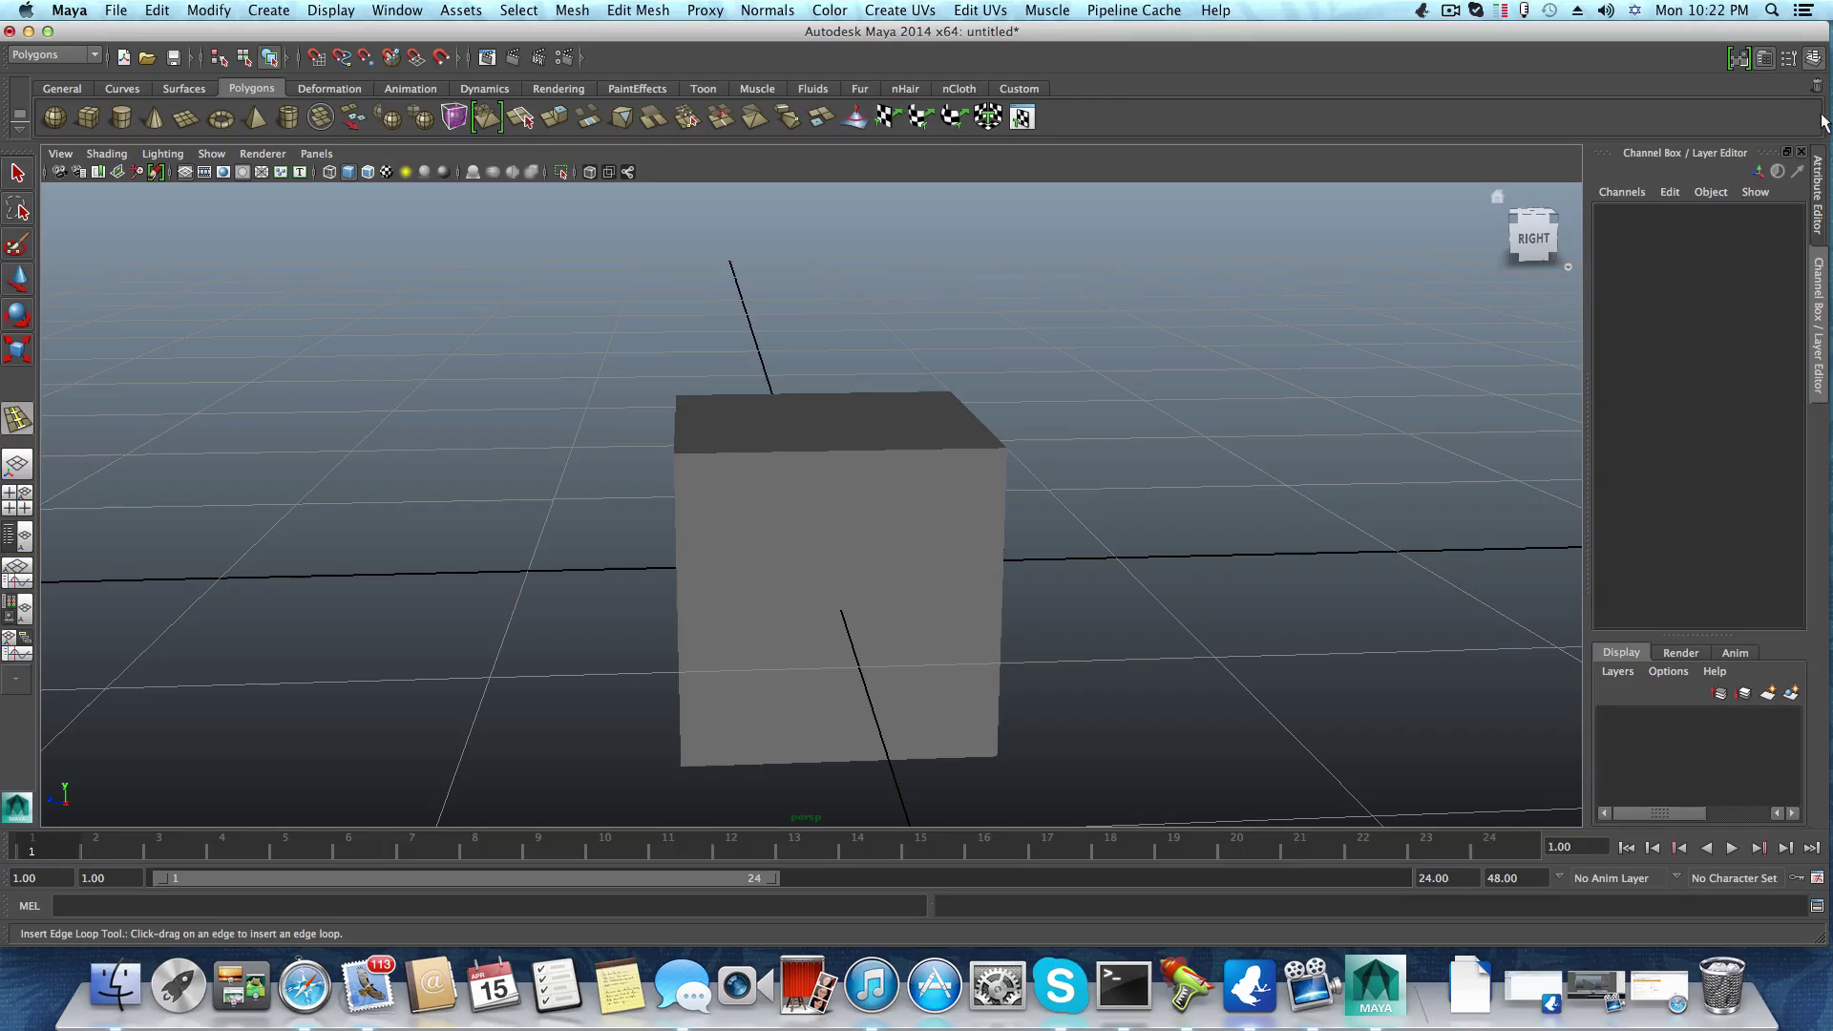
# Compare polySplitRing2 (Weight 0.954) with polySplitRing1 (Weight 0.032) in the Channel Box
pyautogui.click(1812, 58)
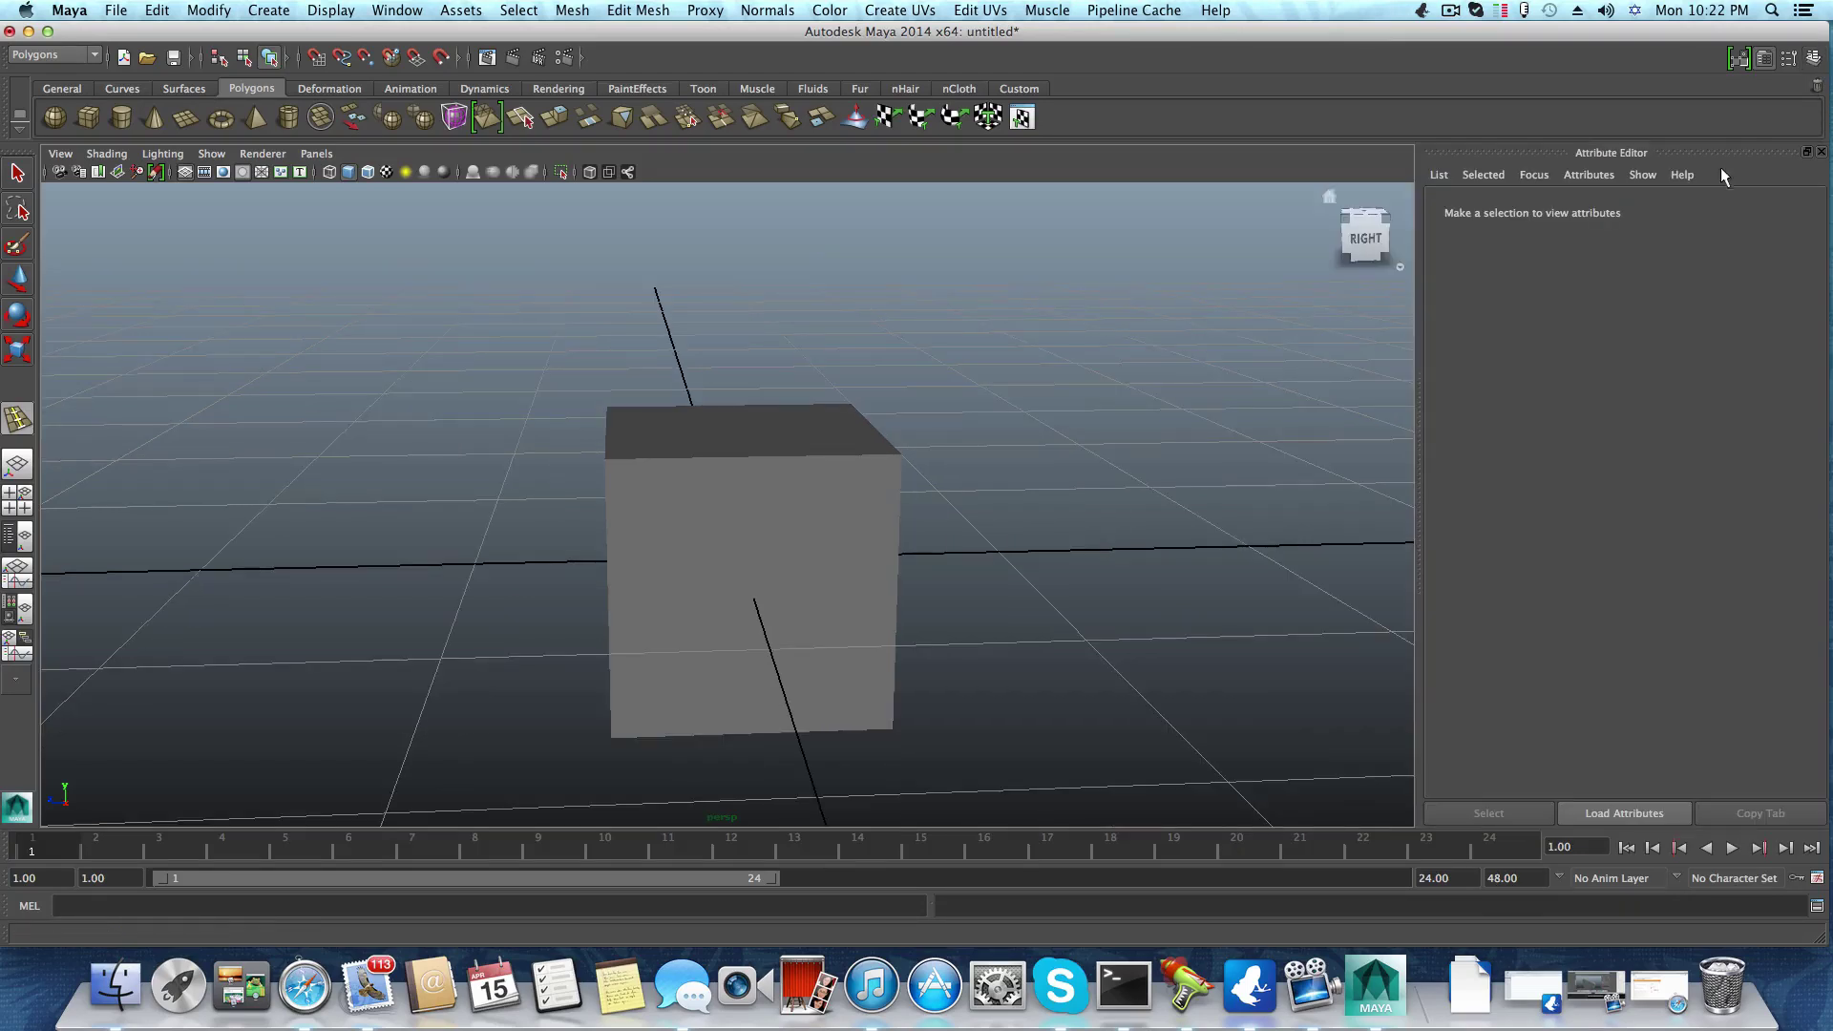
pyautogui.click(716, 483)
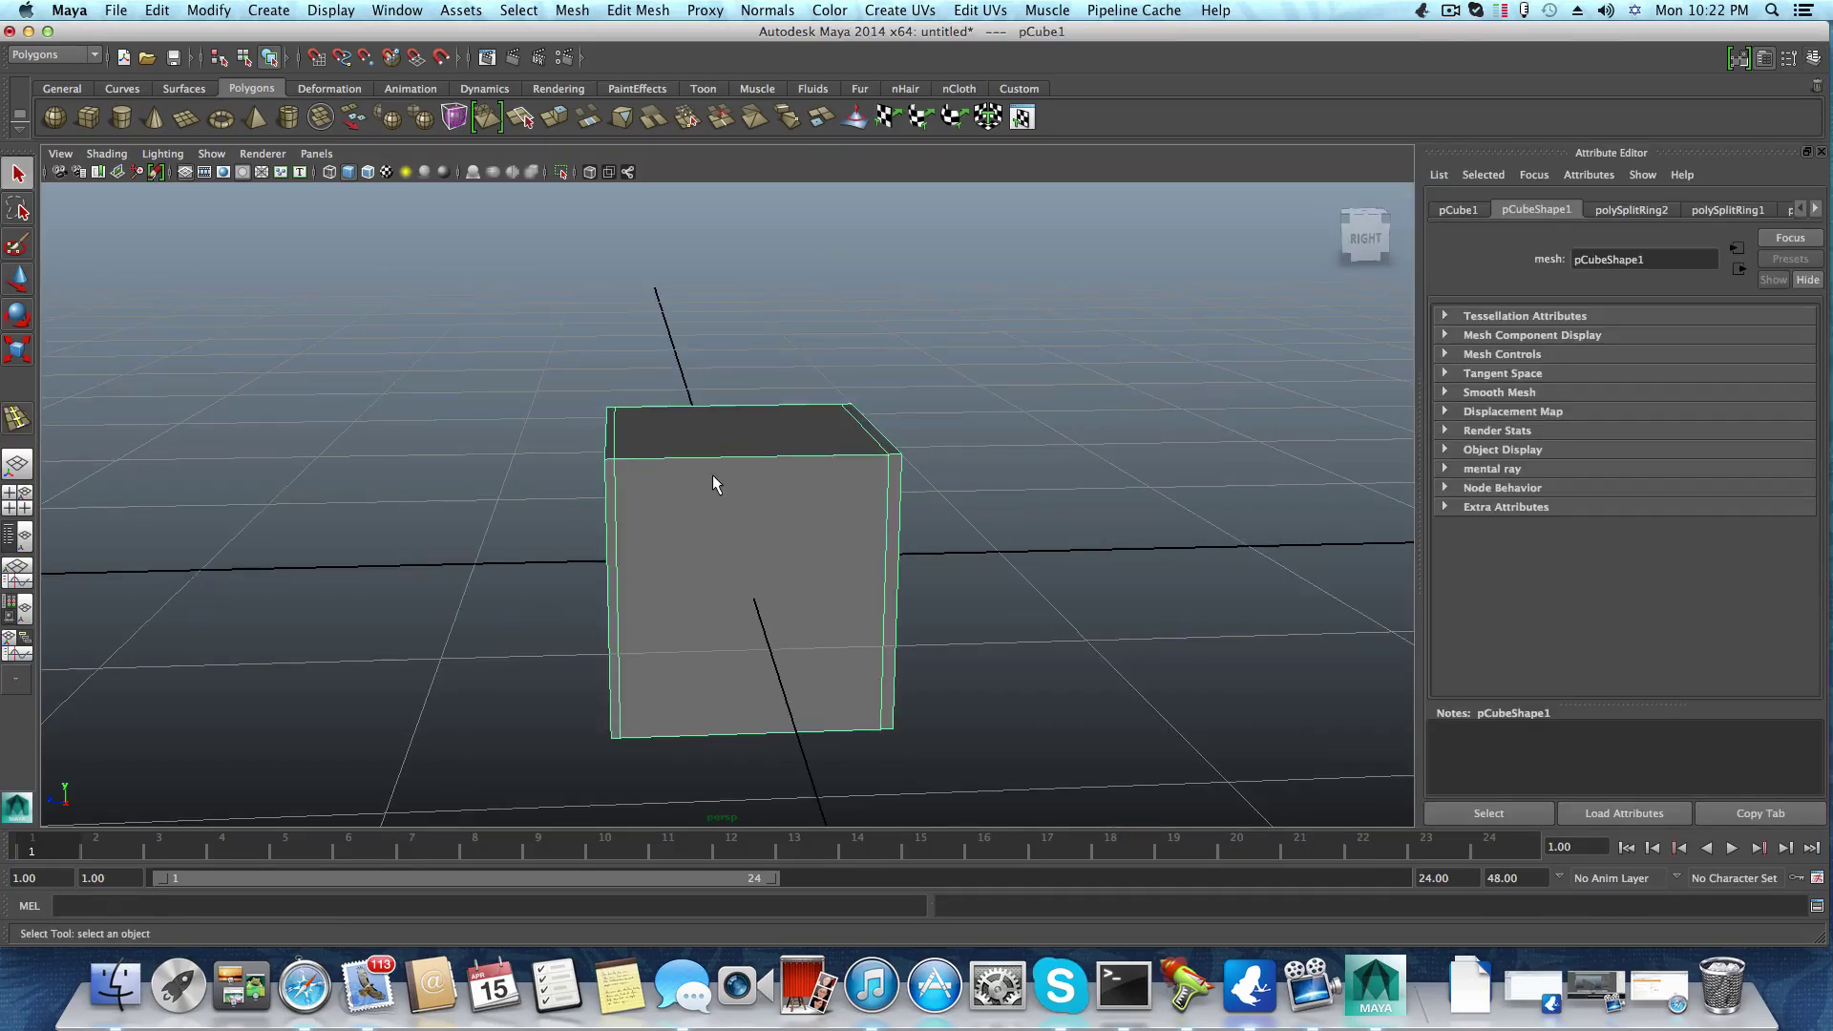
pyautogui.click(1812, 58)
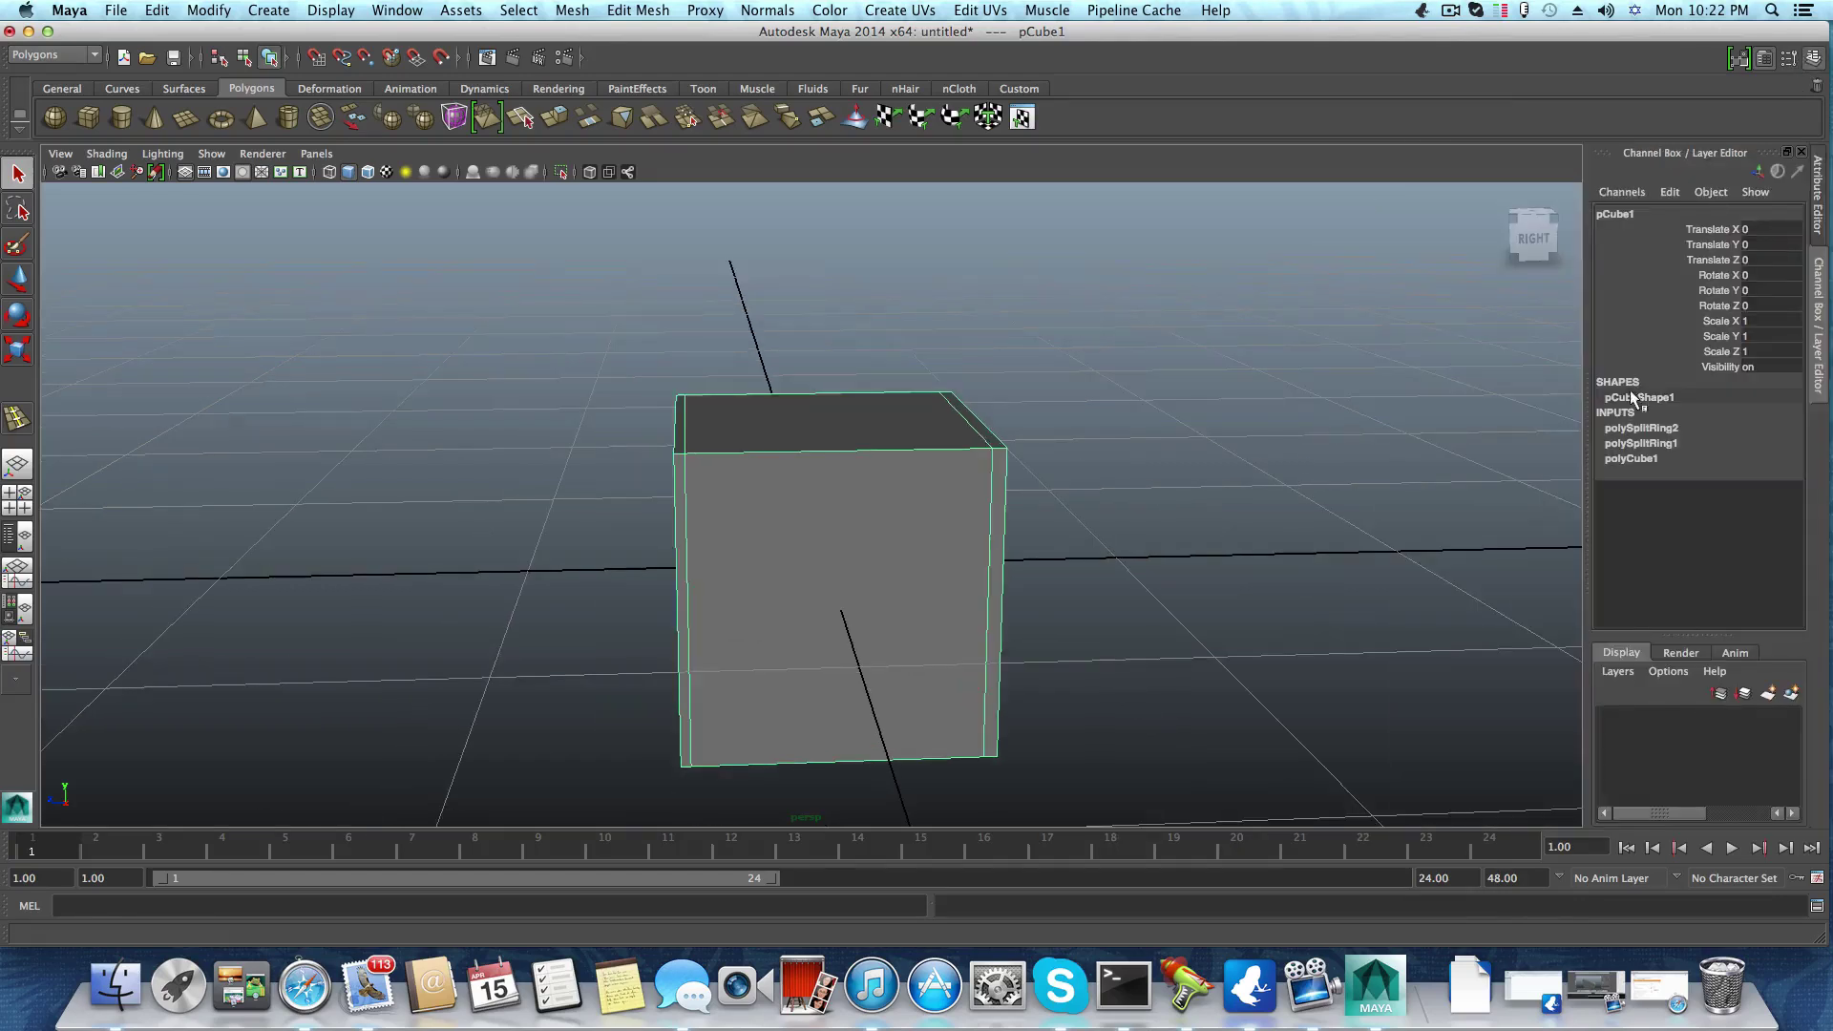
pyautogui.click(1658, 429)
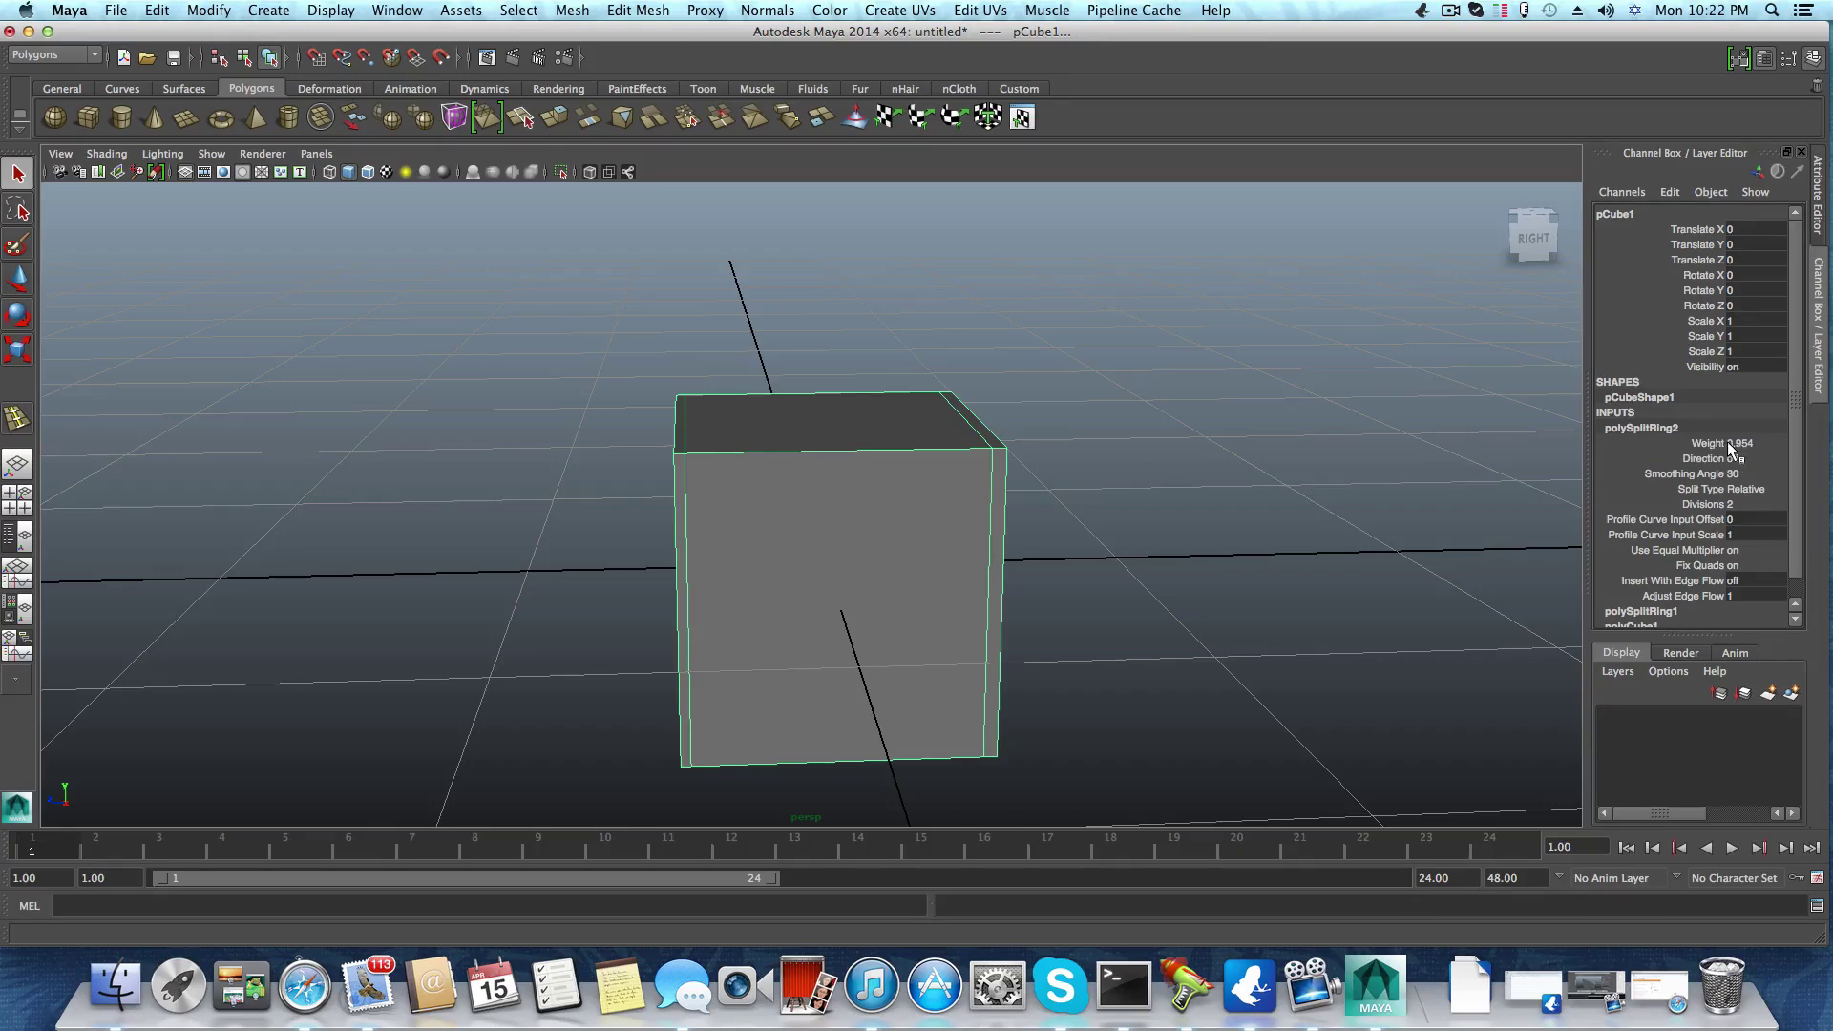
pyautogui.scroll(-1, 1727, 441)
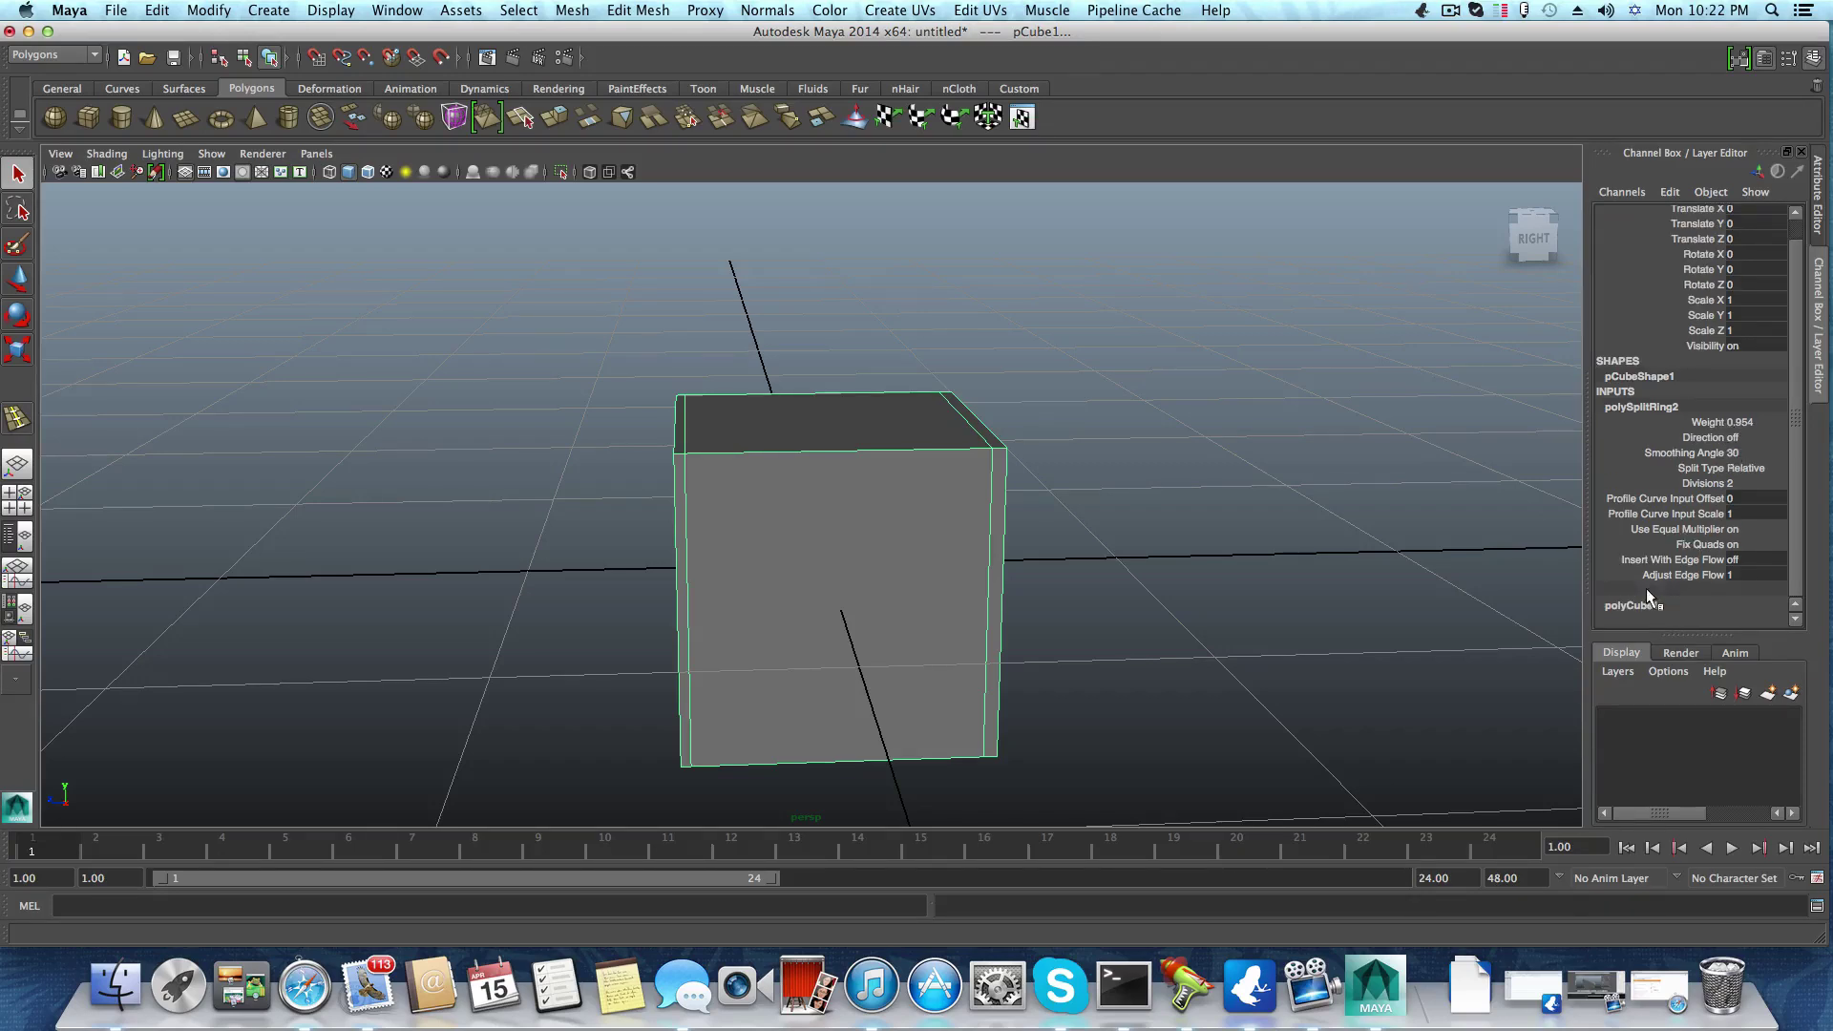
pyautogui.click(1647, 590)
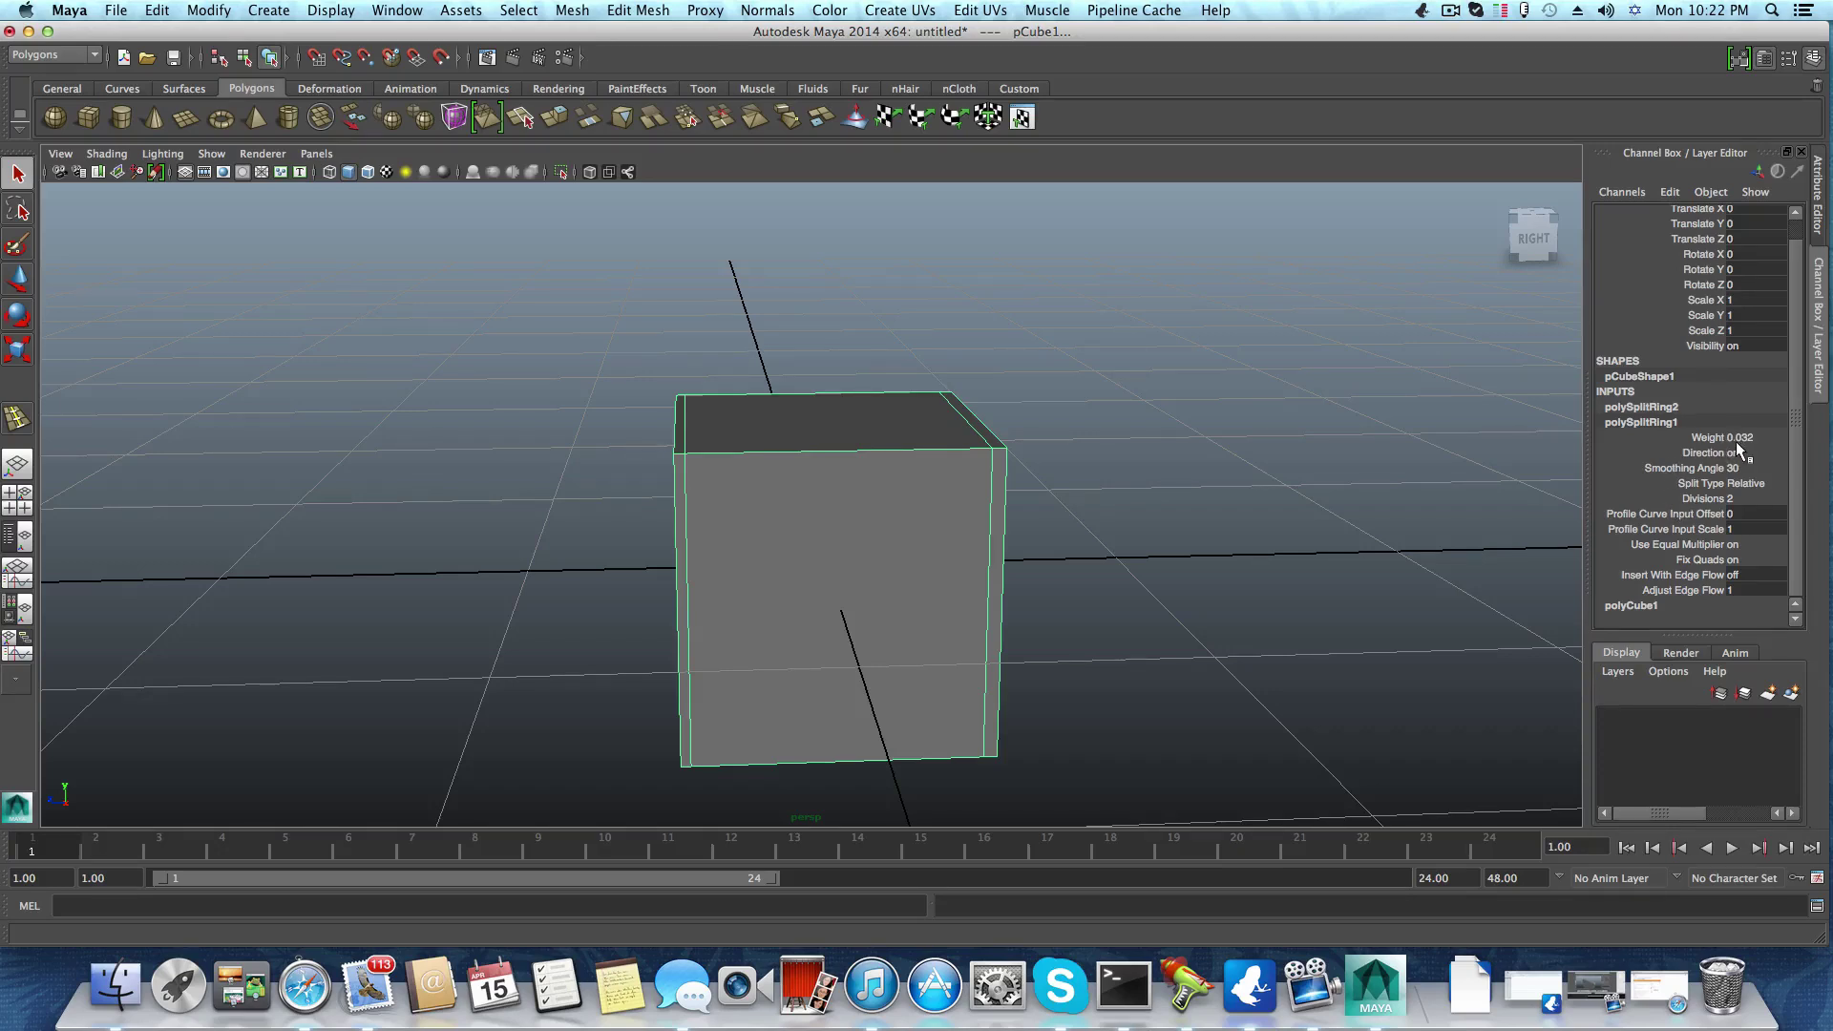
pyautogui.click(1680, 407)
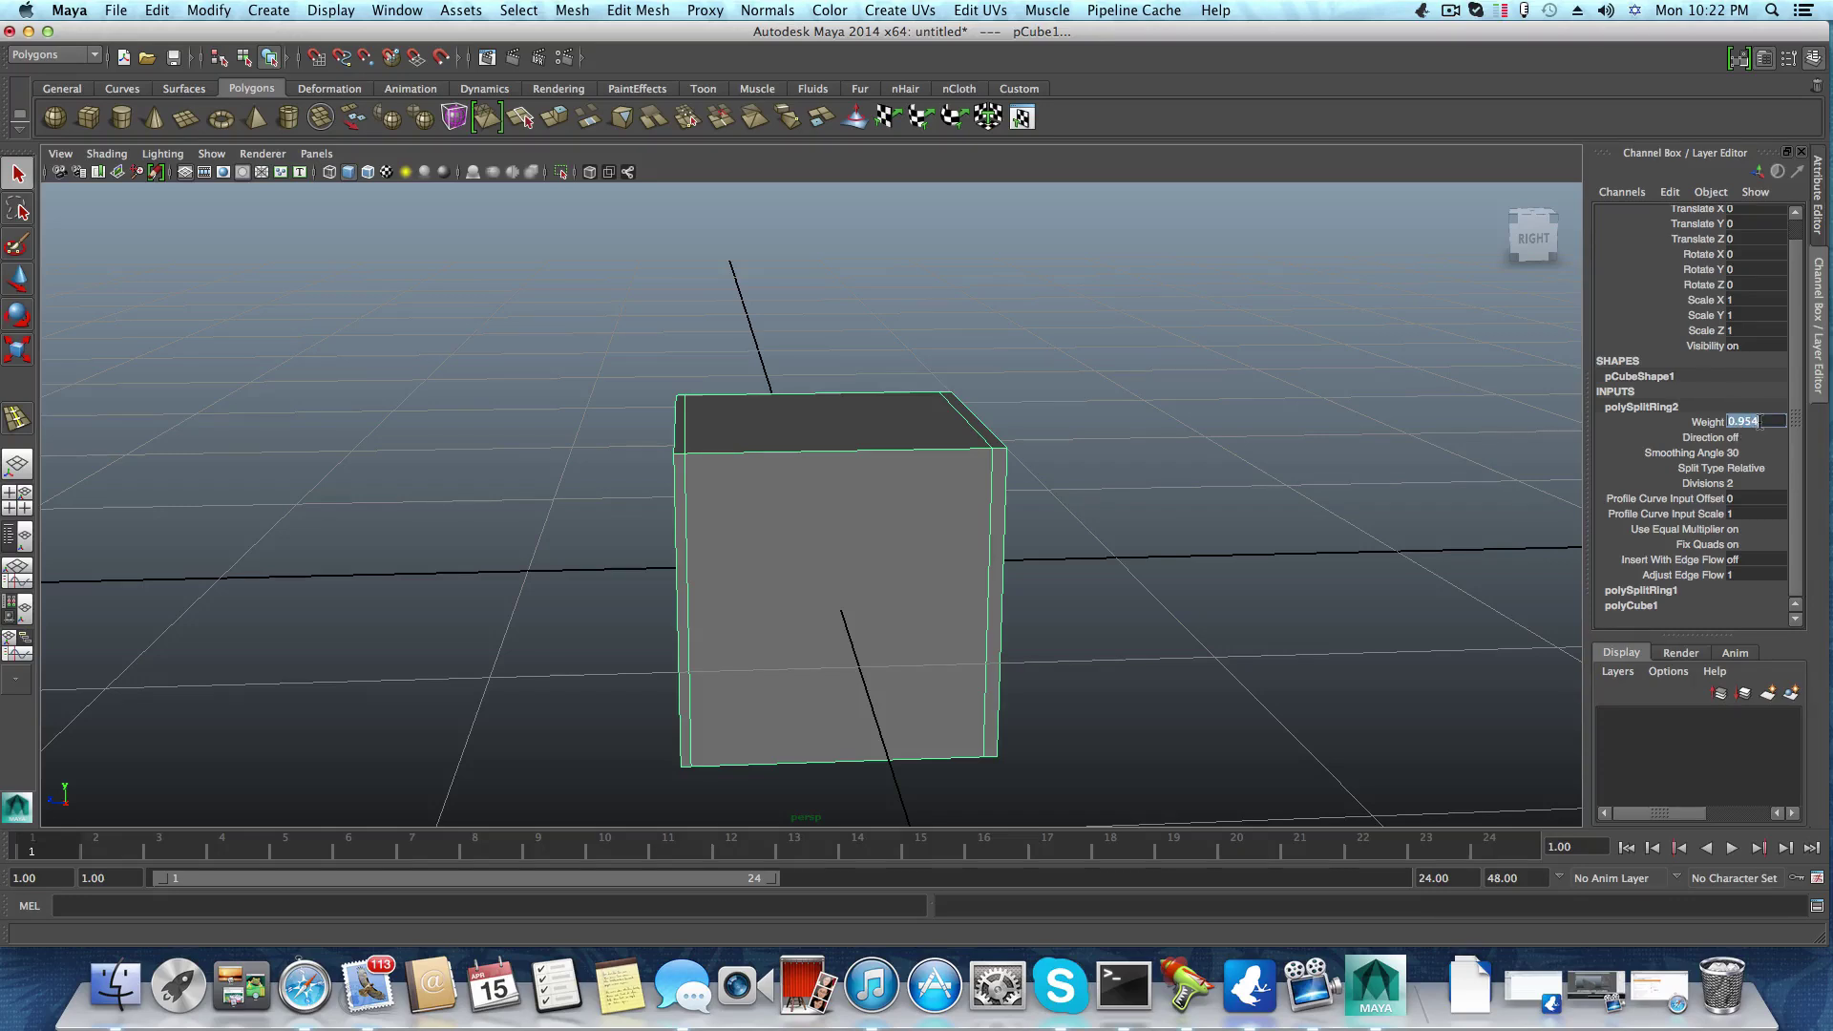
# Set polySplitRing2's Weight to 0.032 and compare it with polySplitRing1
pyautogui.moveTo(1761, 423); pyautogui.dragTo(1728, 518)
pyautogui.write('0.032')
pyautogui.press('Return')
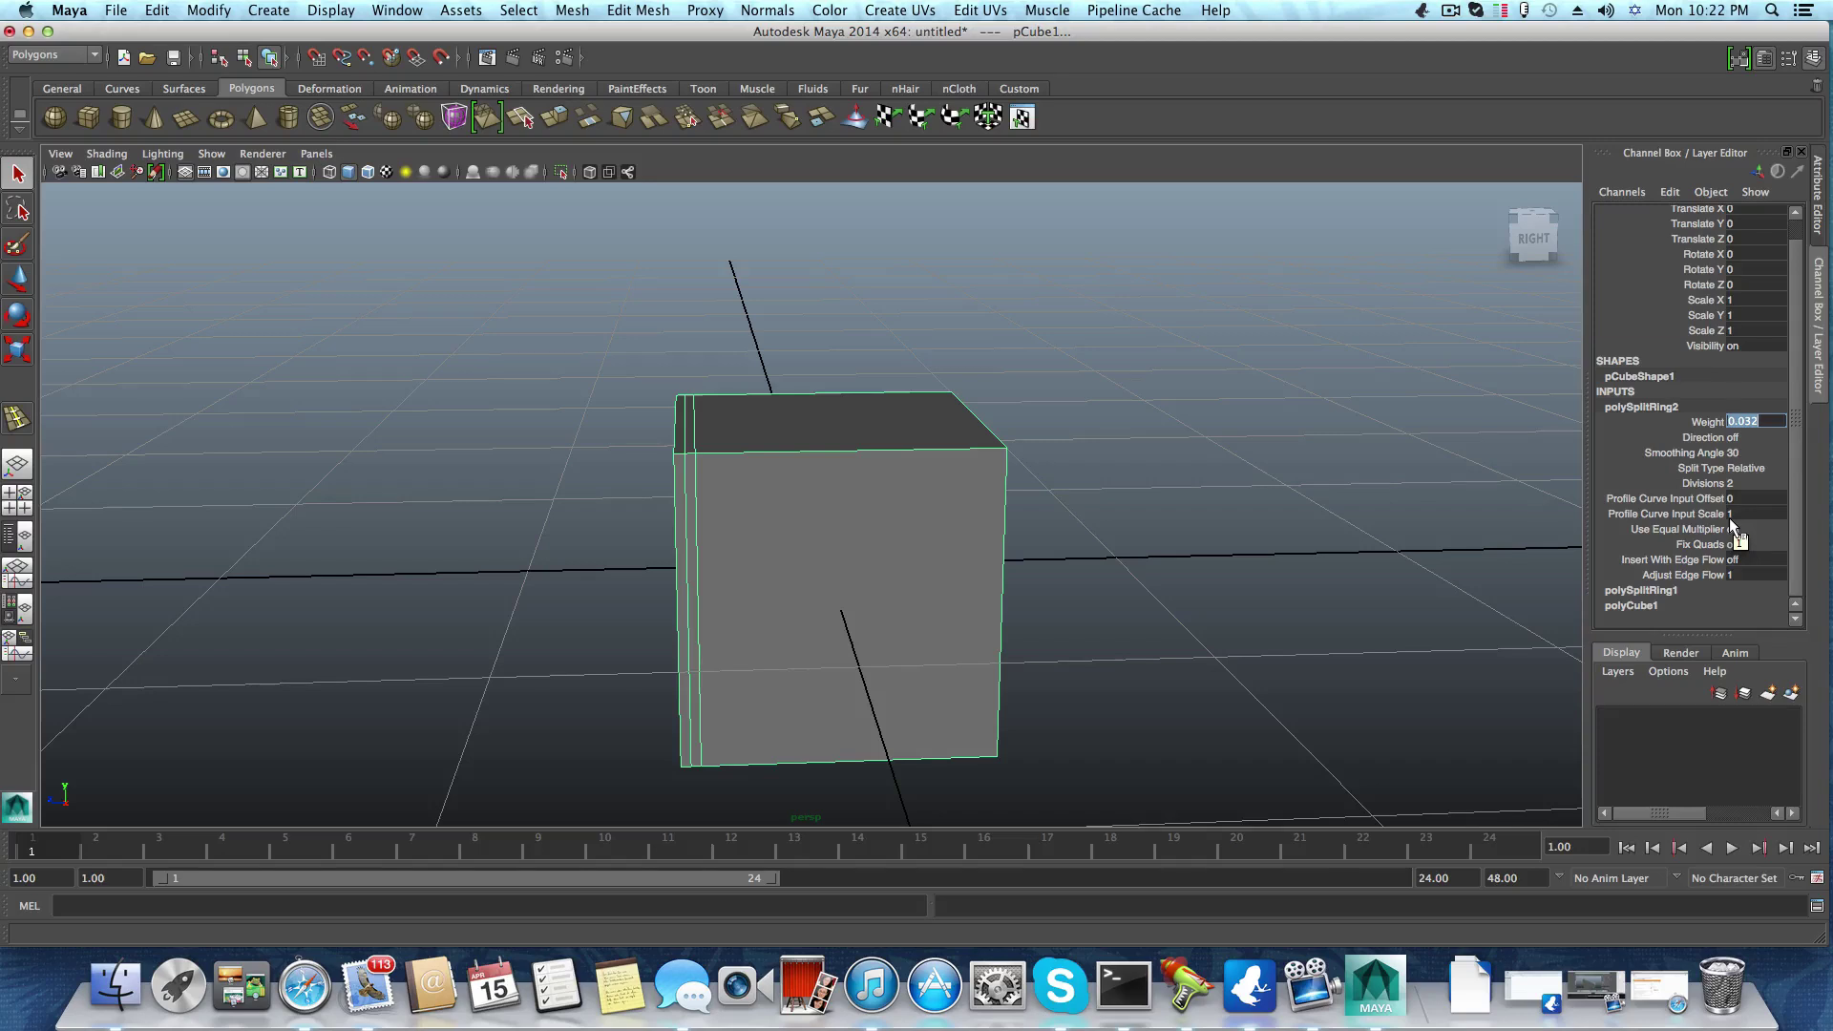
pyautogui.click(1678, 590)
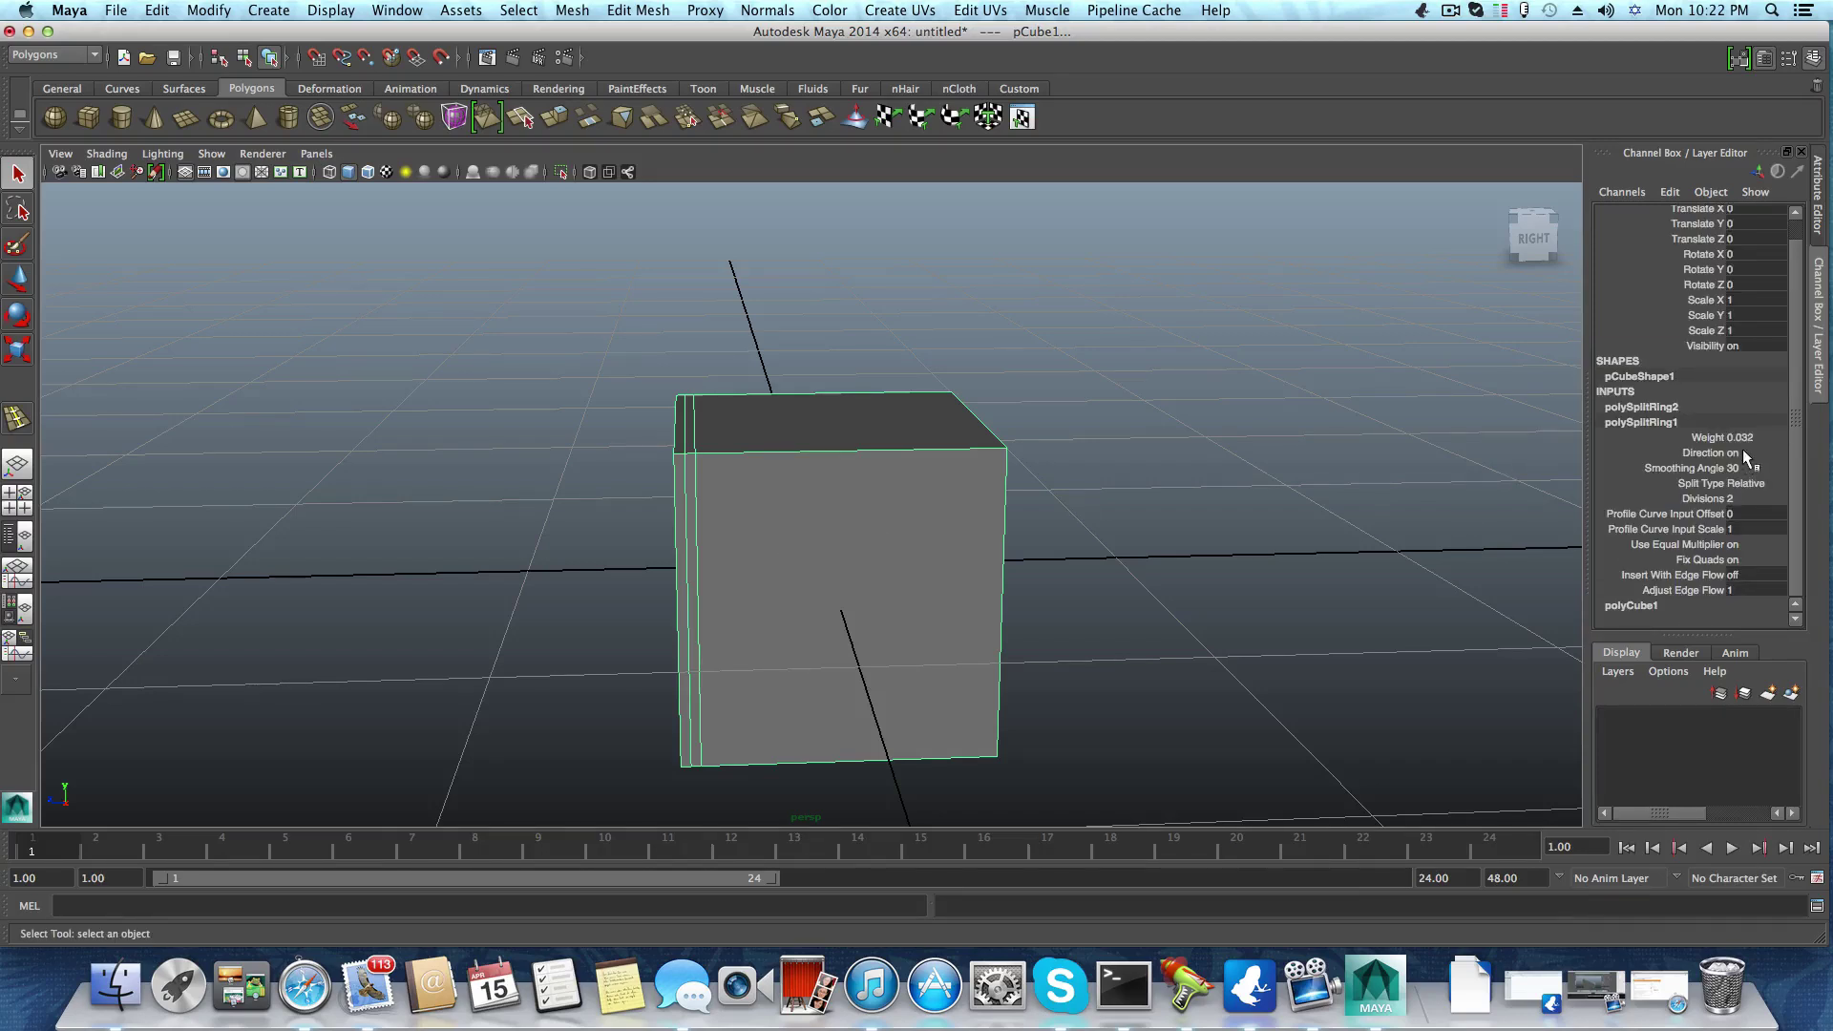
pyautogui.click(1682, 408)
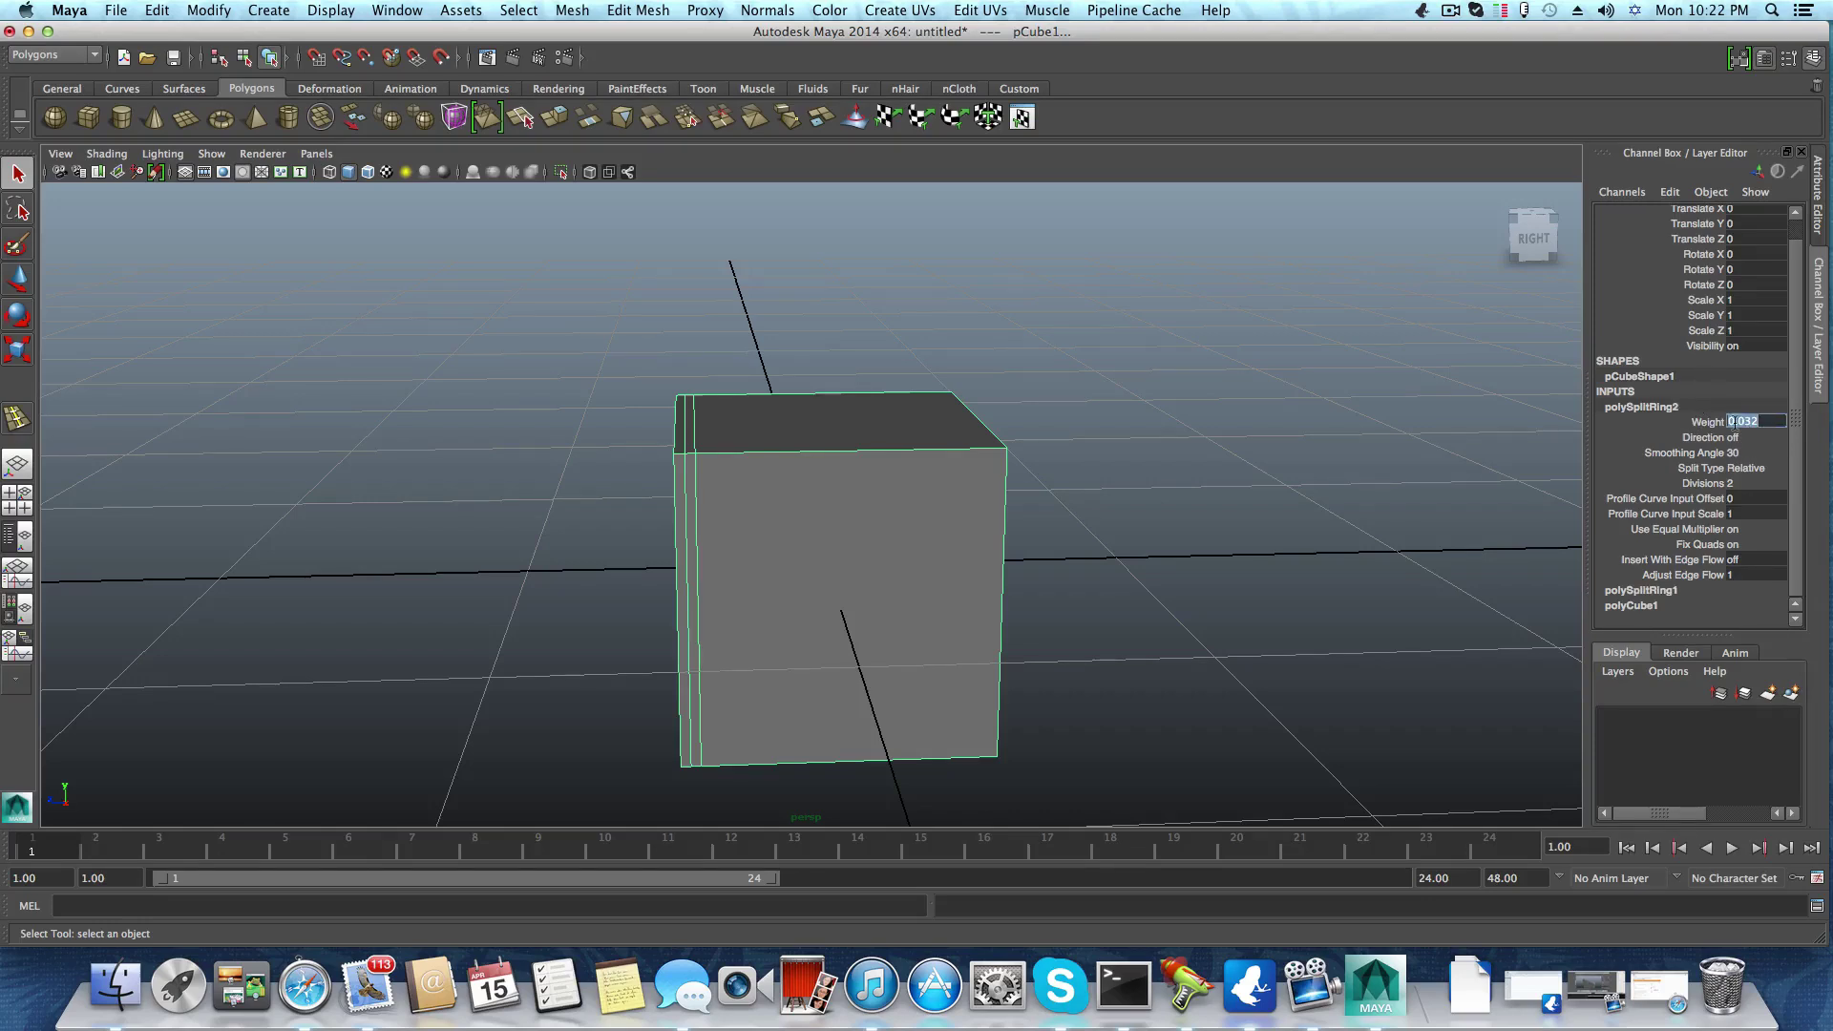
# Try a Weight of -0.032 for polySplitRing2, then collapse the node
pyautogui.click(1730, 421)
pyautogui.write('-')
pyautogui.press('Return')
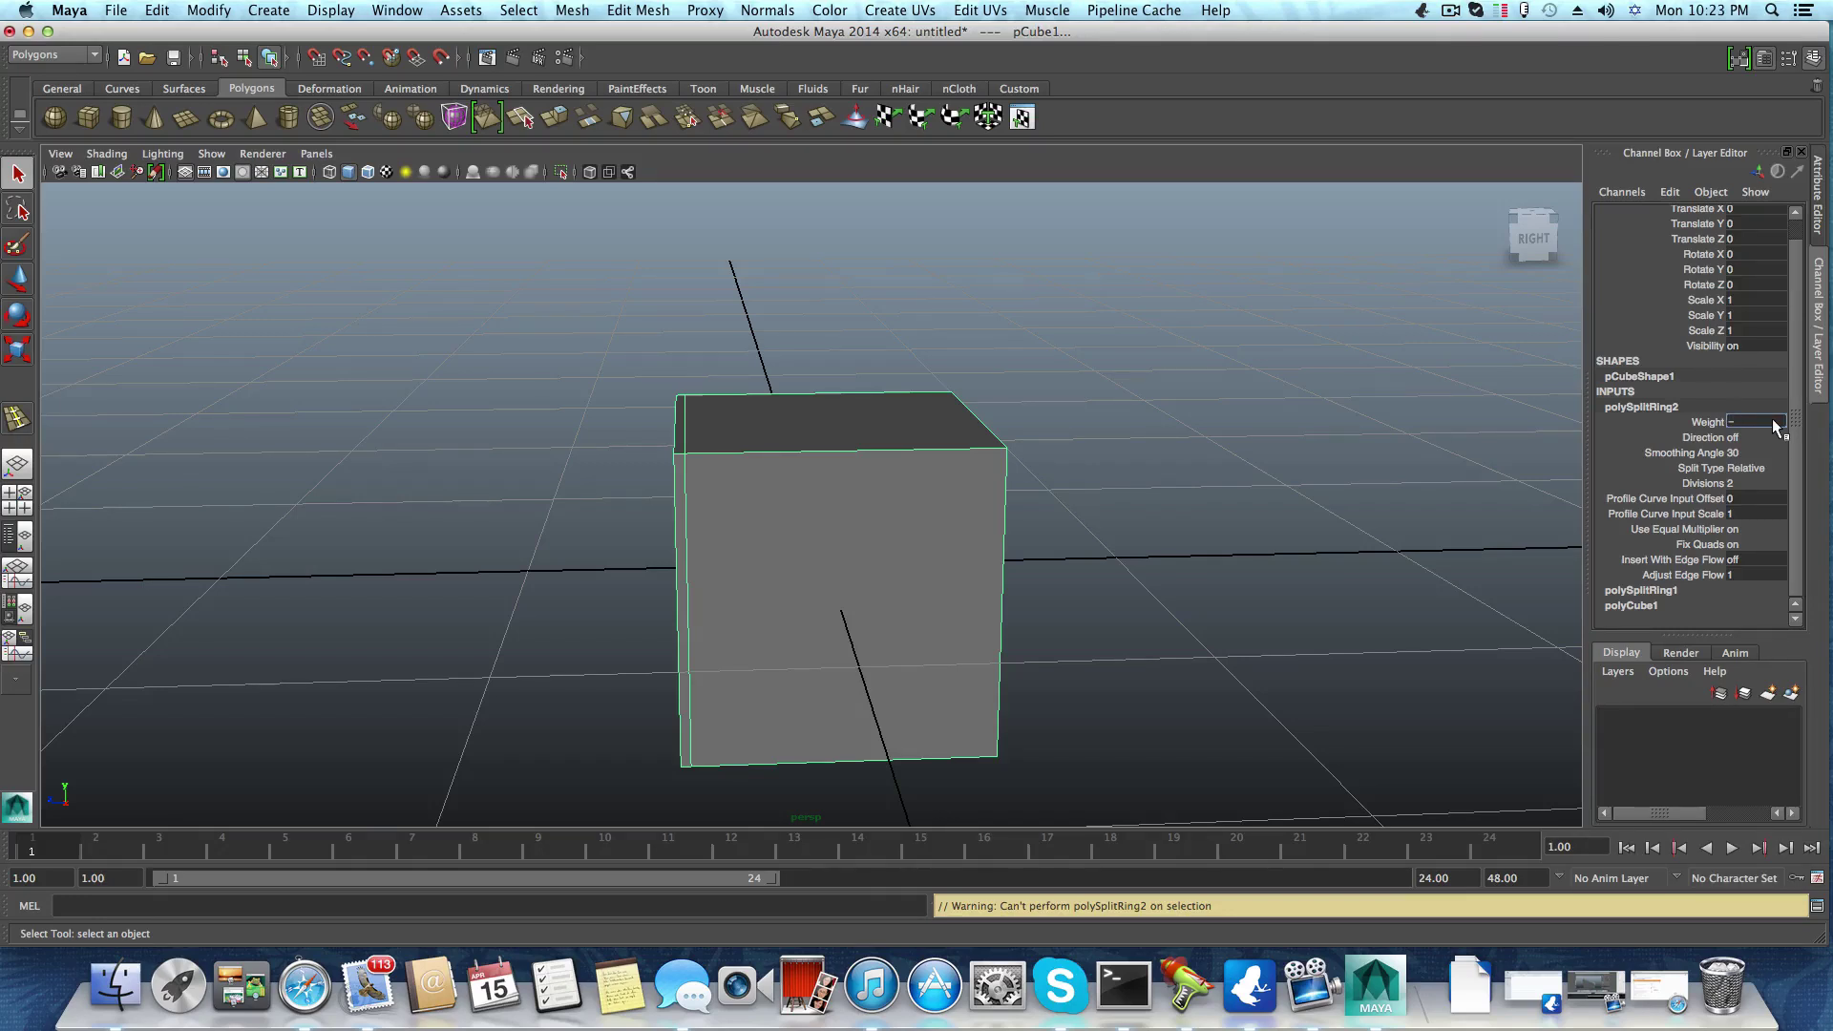
pyautogui.press('Return')
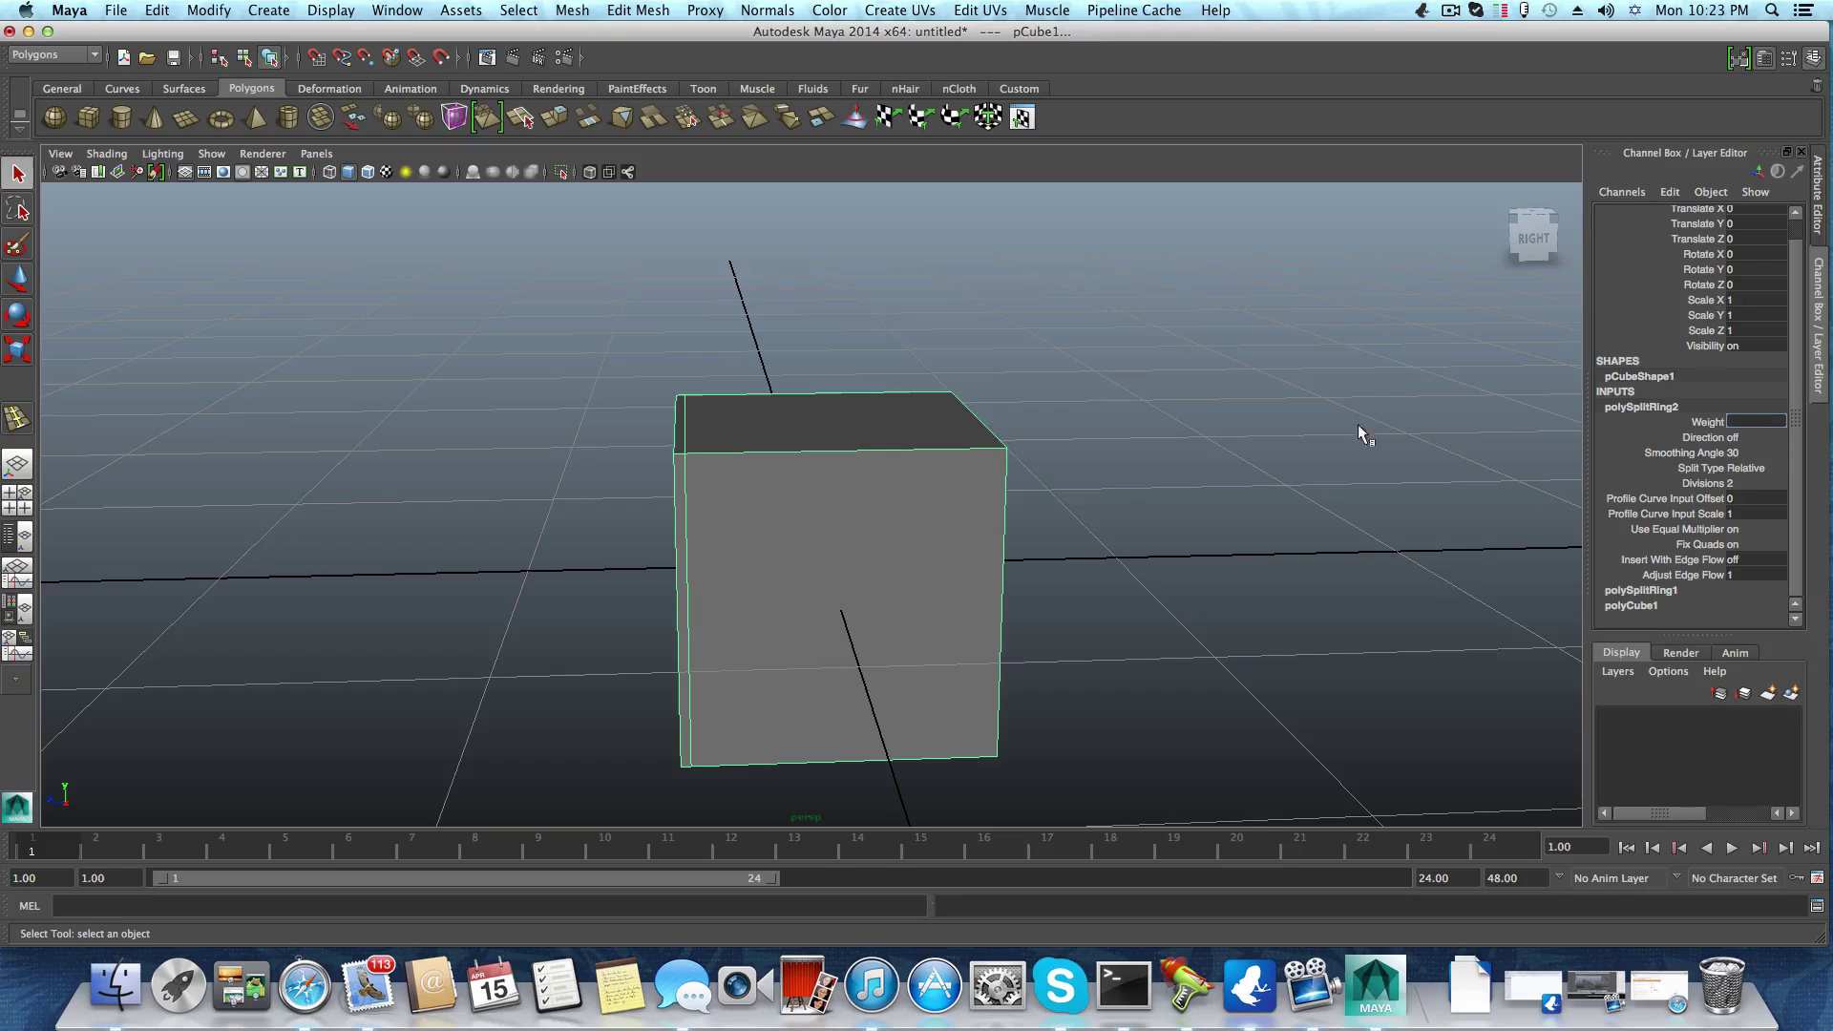
pyautogui.click(948, 472)
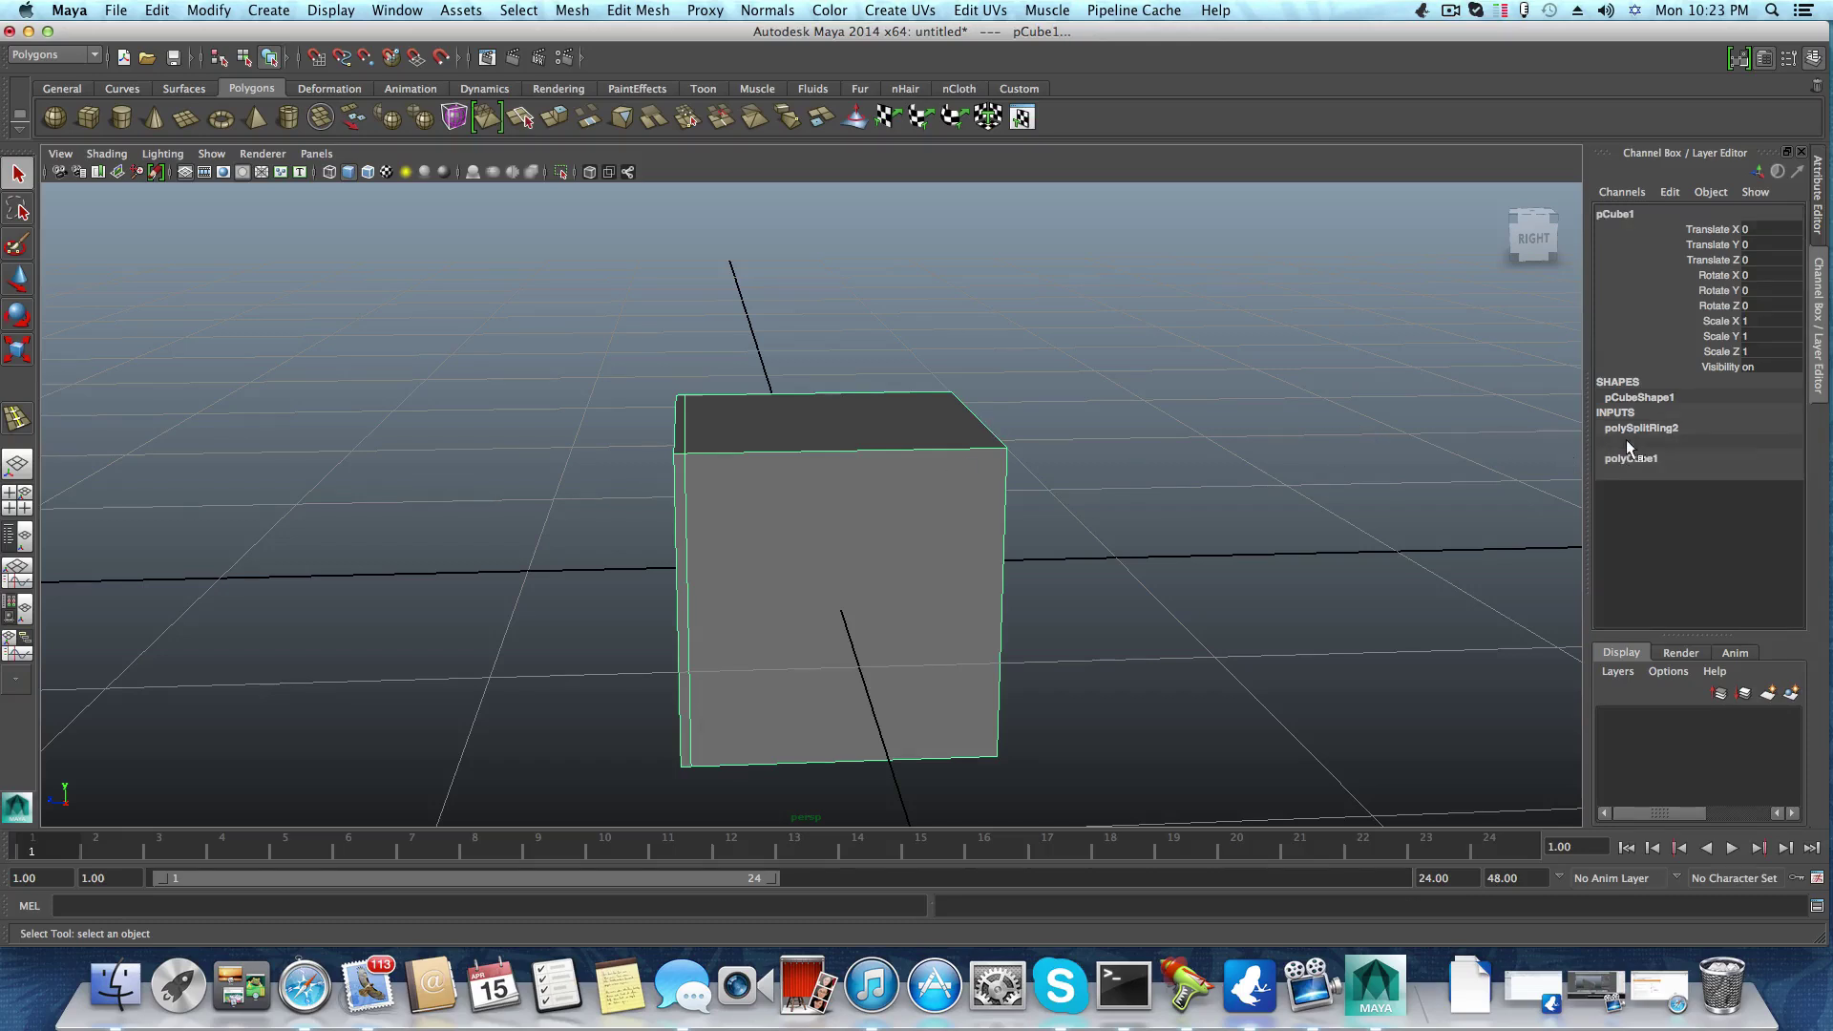
# Give polySplitRing2 a Weight of 0.968, placing the loop near the cube's right edge
pyautogui.click(1625, 441)
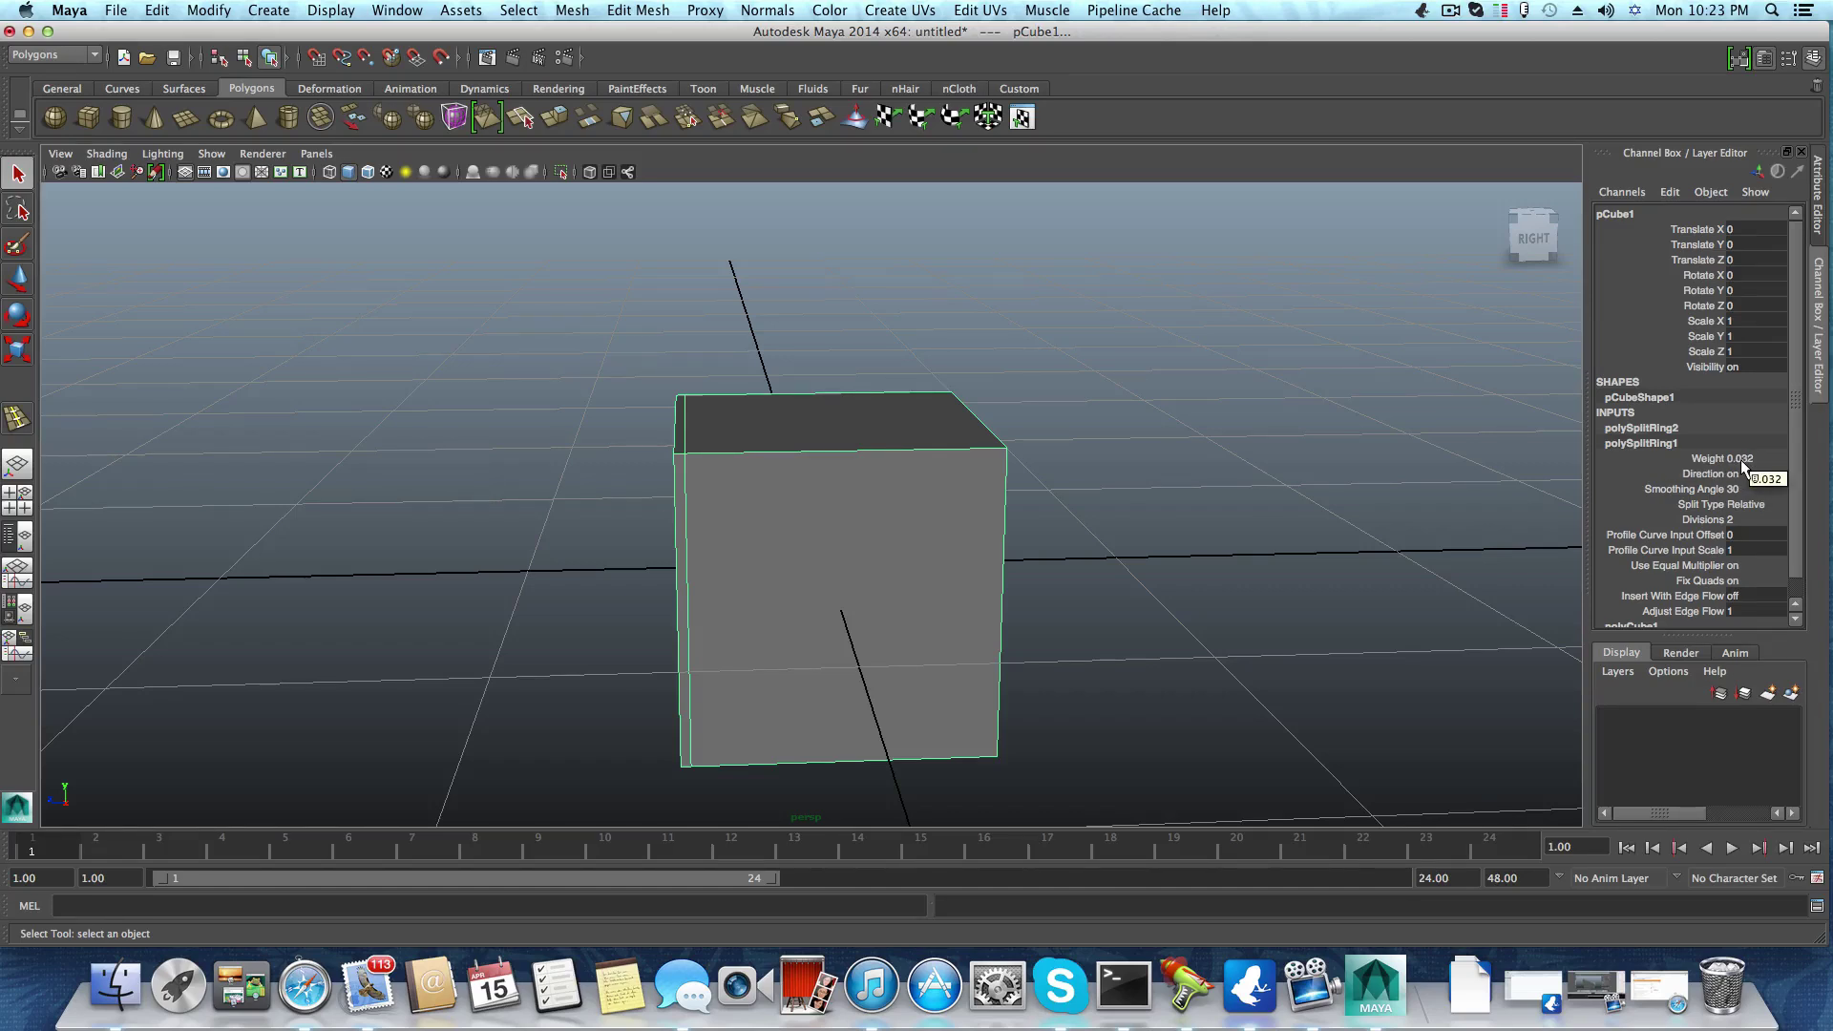
pyautogui.click(1663, 429)
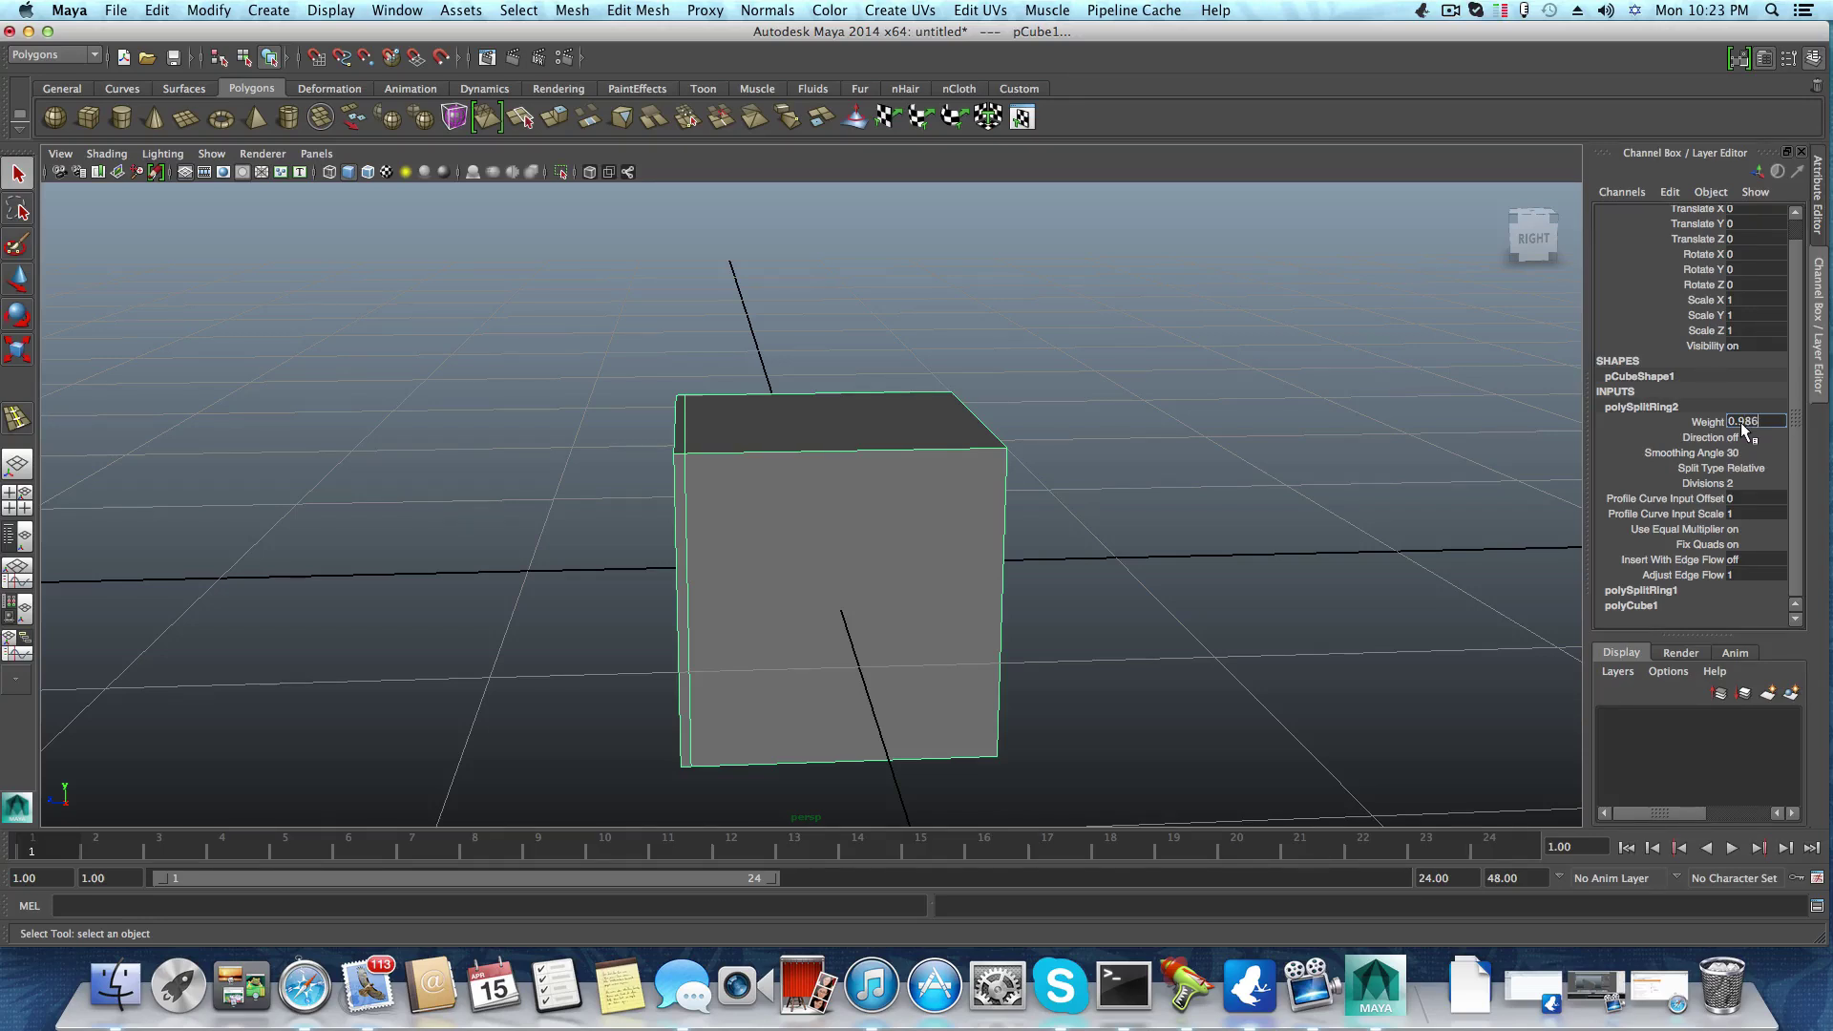
pyautogui.press('Return')
pyautogui.keyDown('alt'); pyautogui.moveTo(1120, 698); pyautogui.dragTo(1046, 571); pyautogui.keyUp('alt')
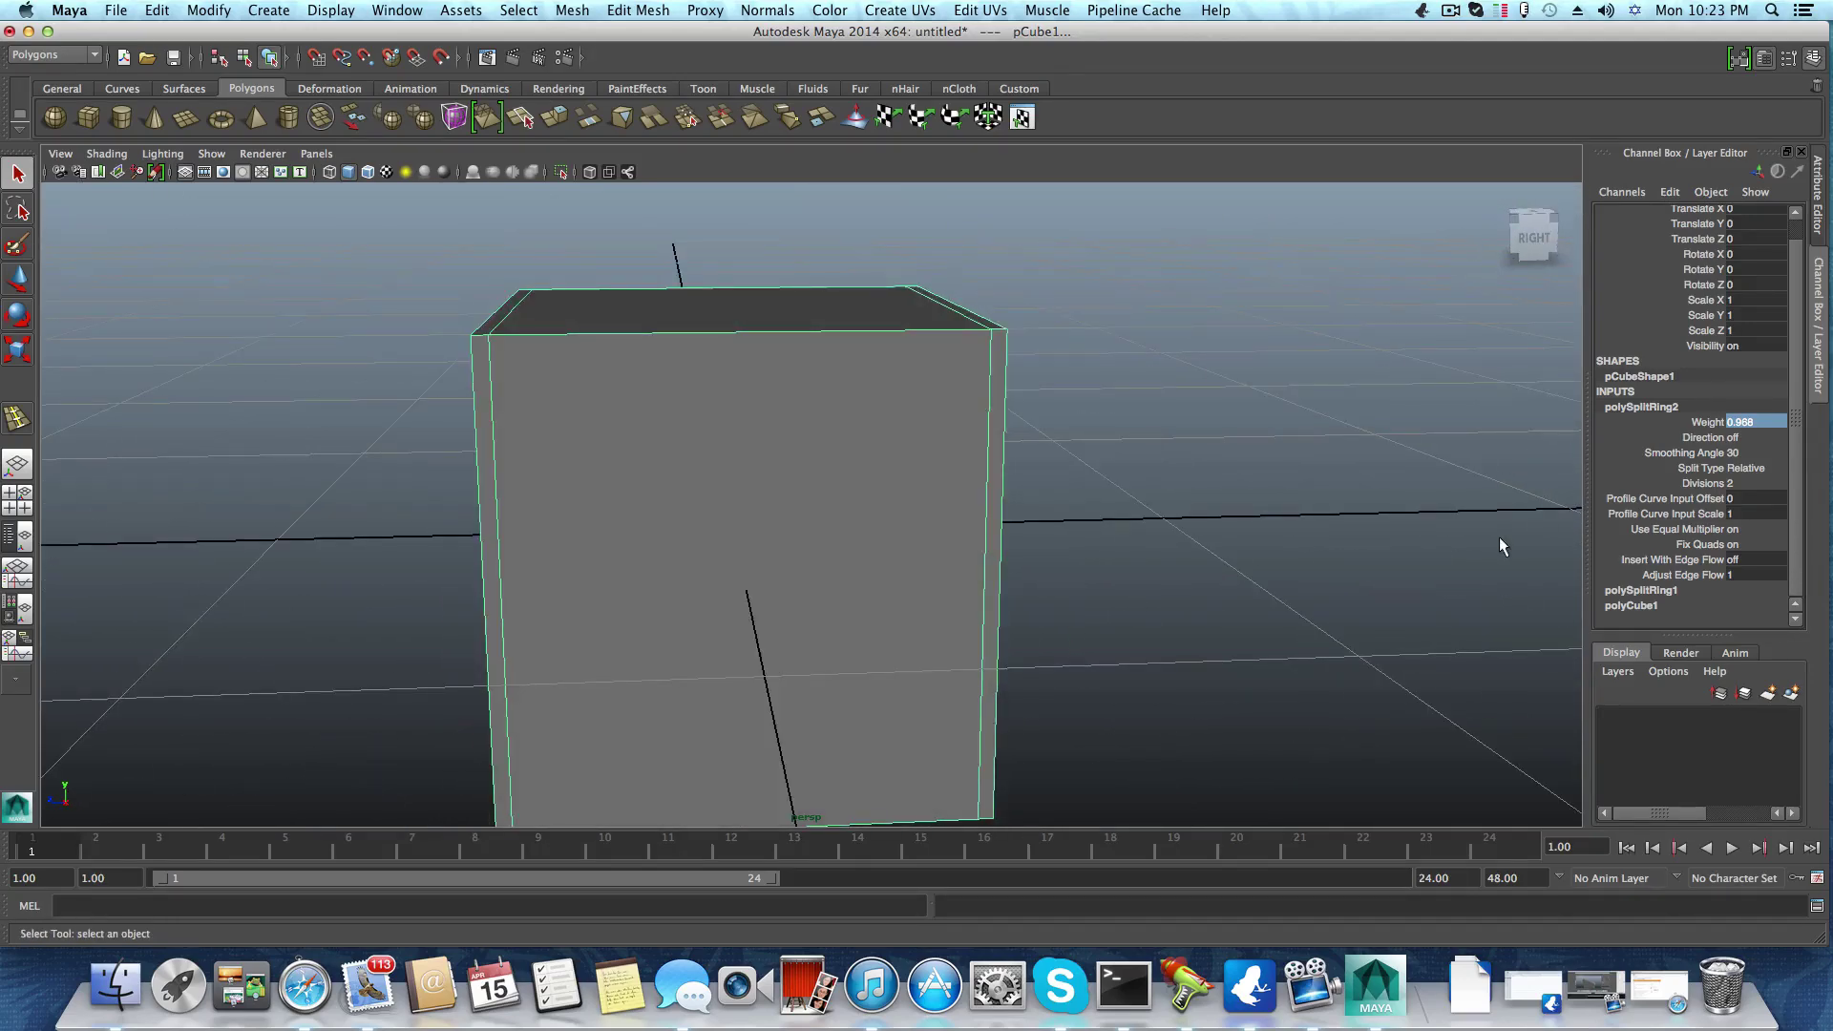
# Zoom out and orbit the view to look down on the edge-looped pCube1 from above
pyautogui.scroll(-3, 913, 540)
pyautogui.keyDown('alt'); pyautogui.moveTo(912, 541); pyautogui.dragTo(687, 499); pyautogui.keyUp('alt')
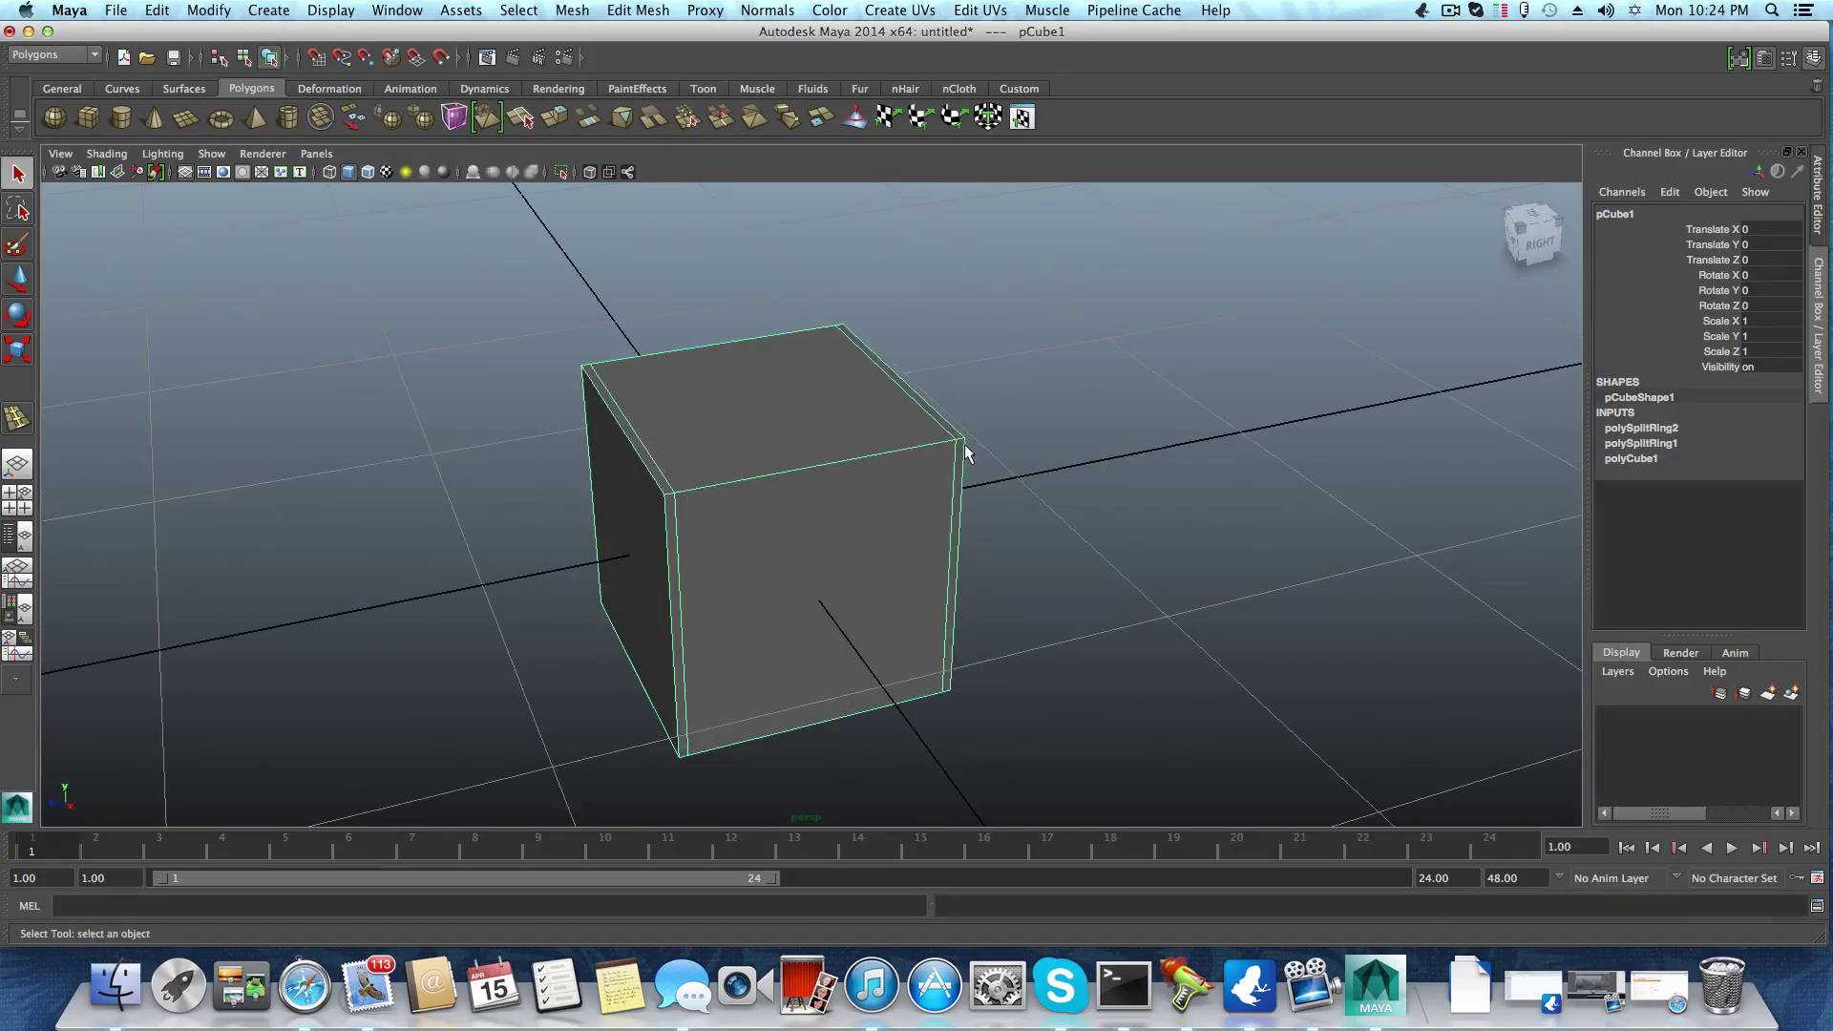
pyautogui.keyDown('alt'); pyautogui.moveTo(704, 512); pyautogui.dragTo(839, 511); pyautogui.keyUp('alt')
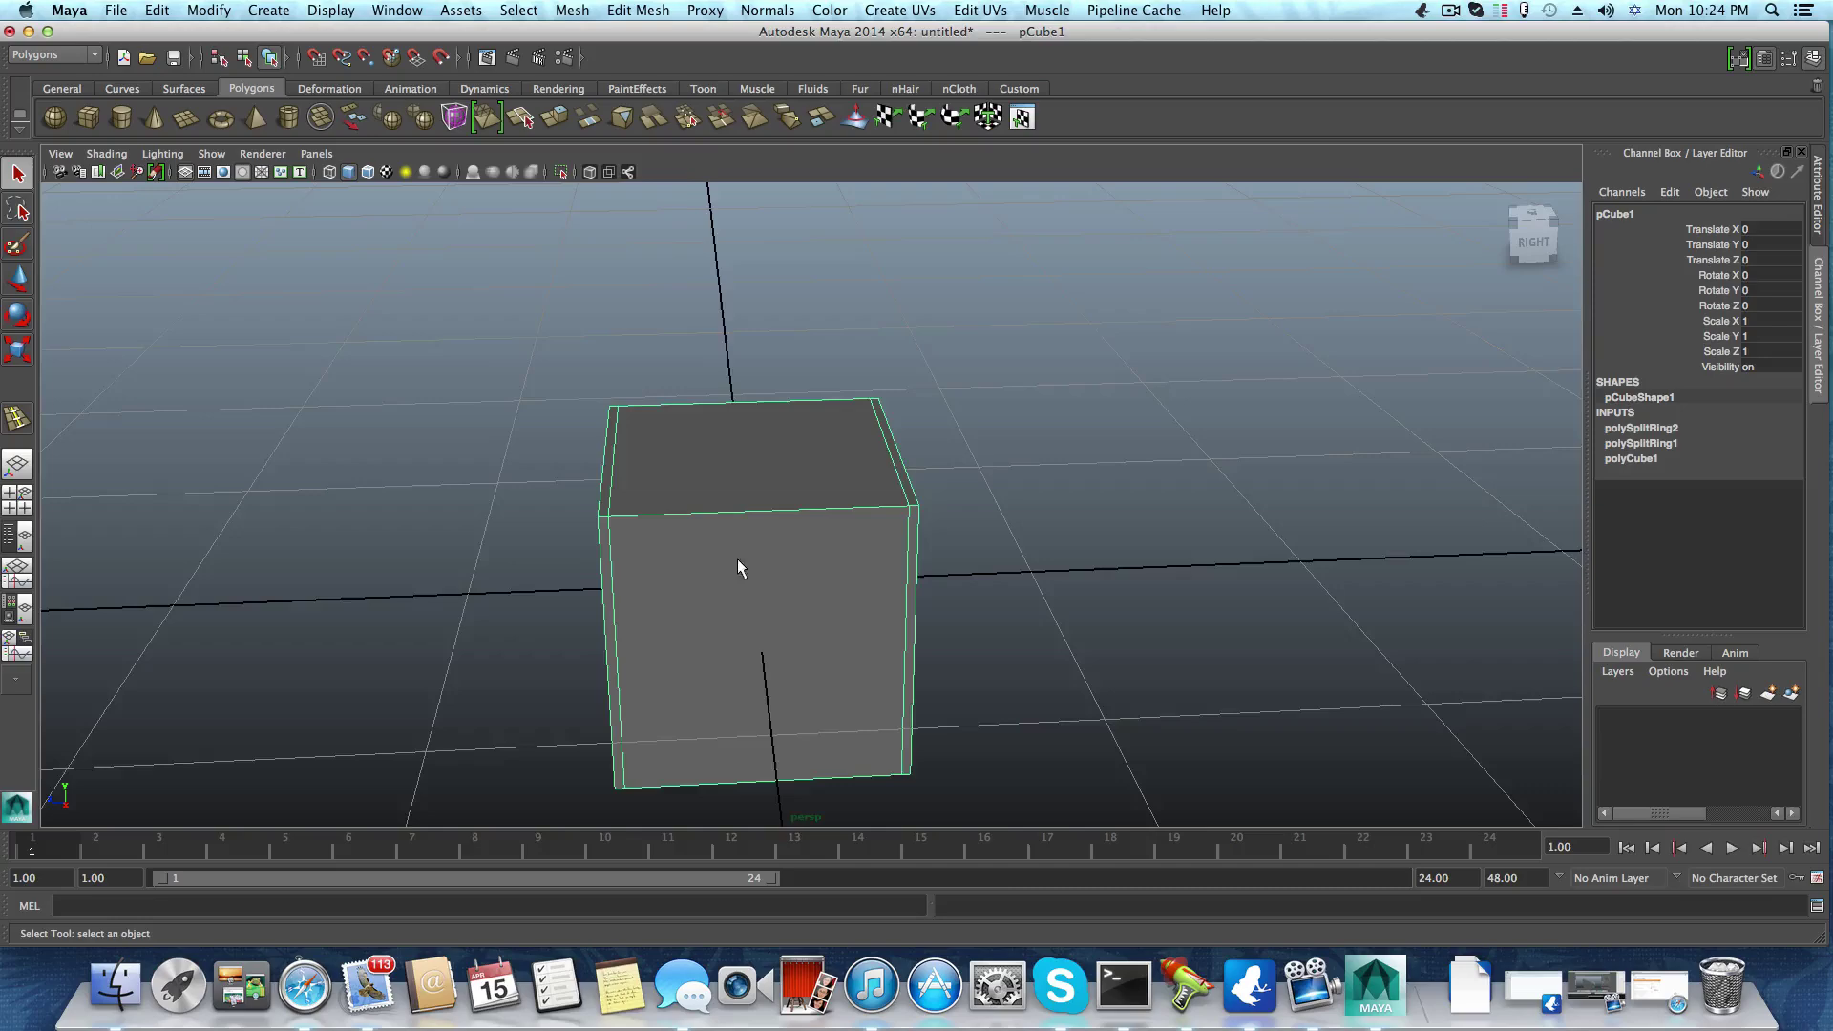
pyautogui.keyDown('alt'); pyautogui.moveTo(737, 560); pyautogui.dragTo(560, 573); pyautogui.keyUp('alt')
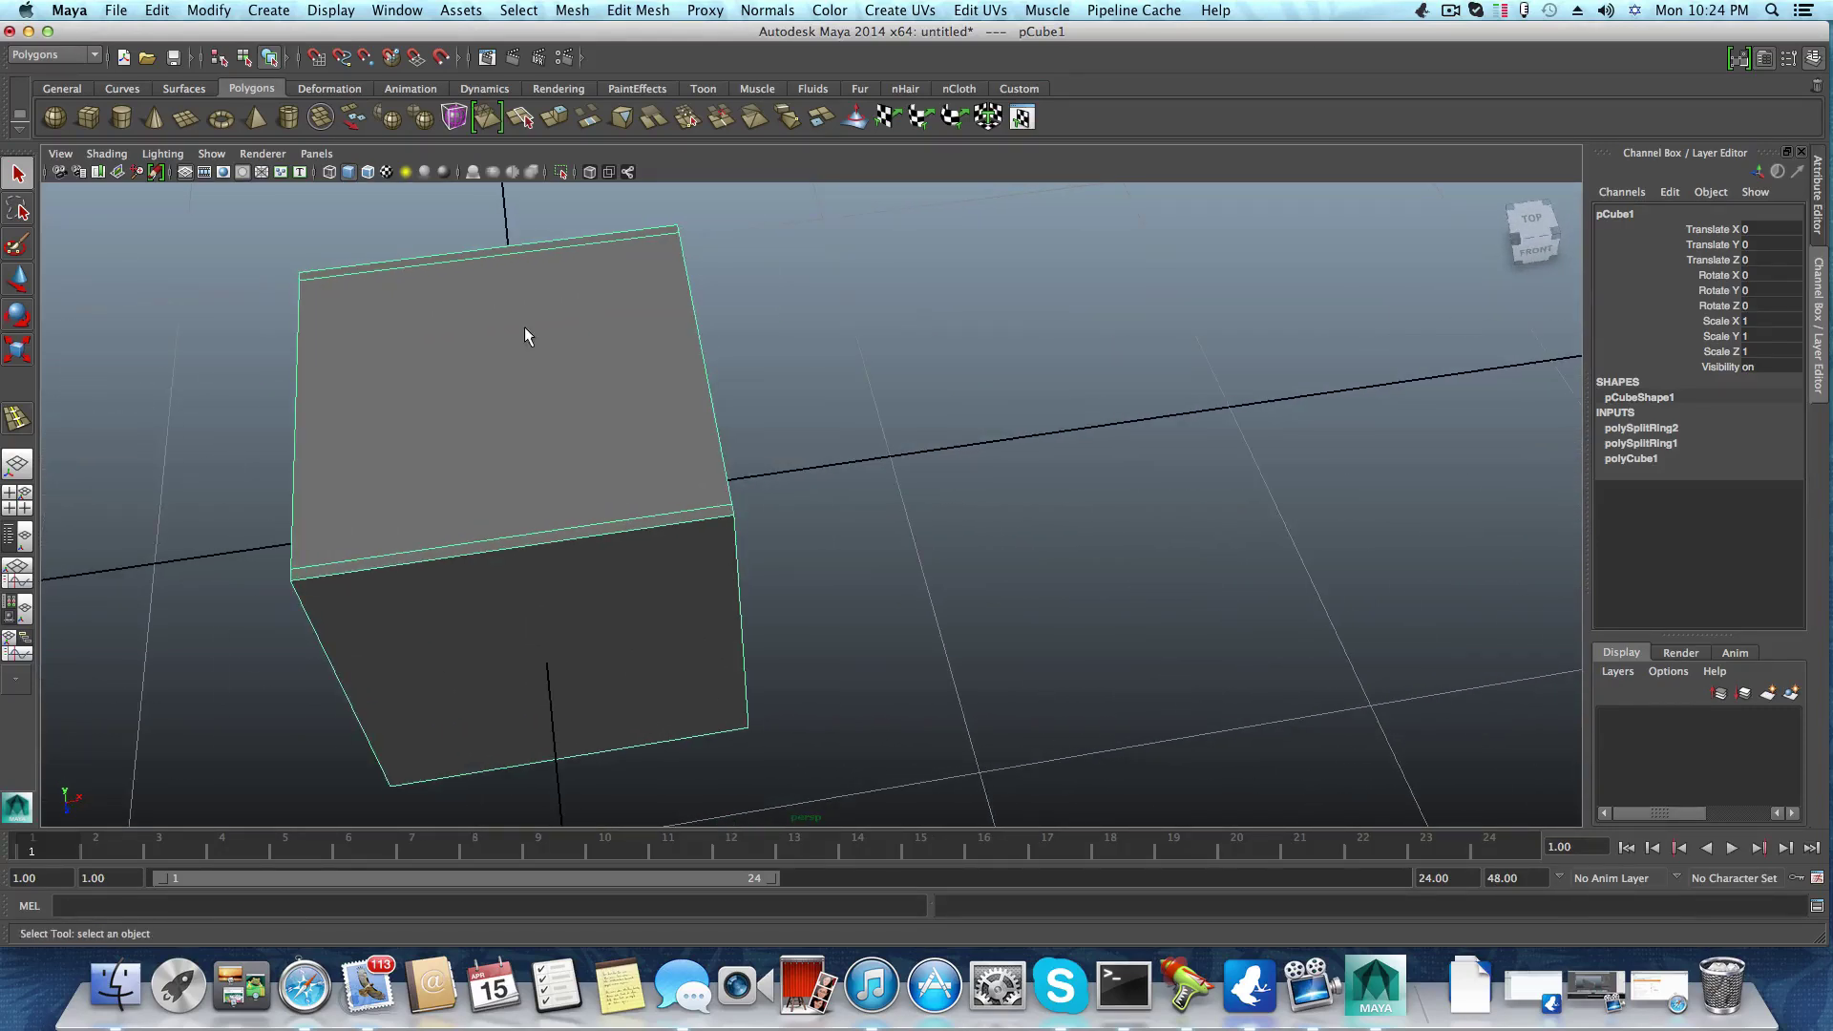
pyautogui.scroll(-5, 445, 325)
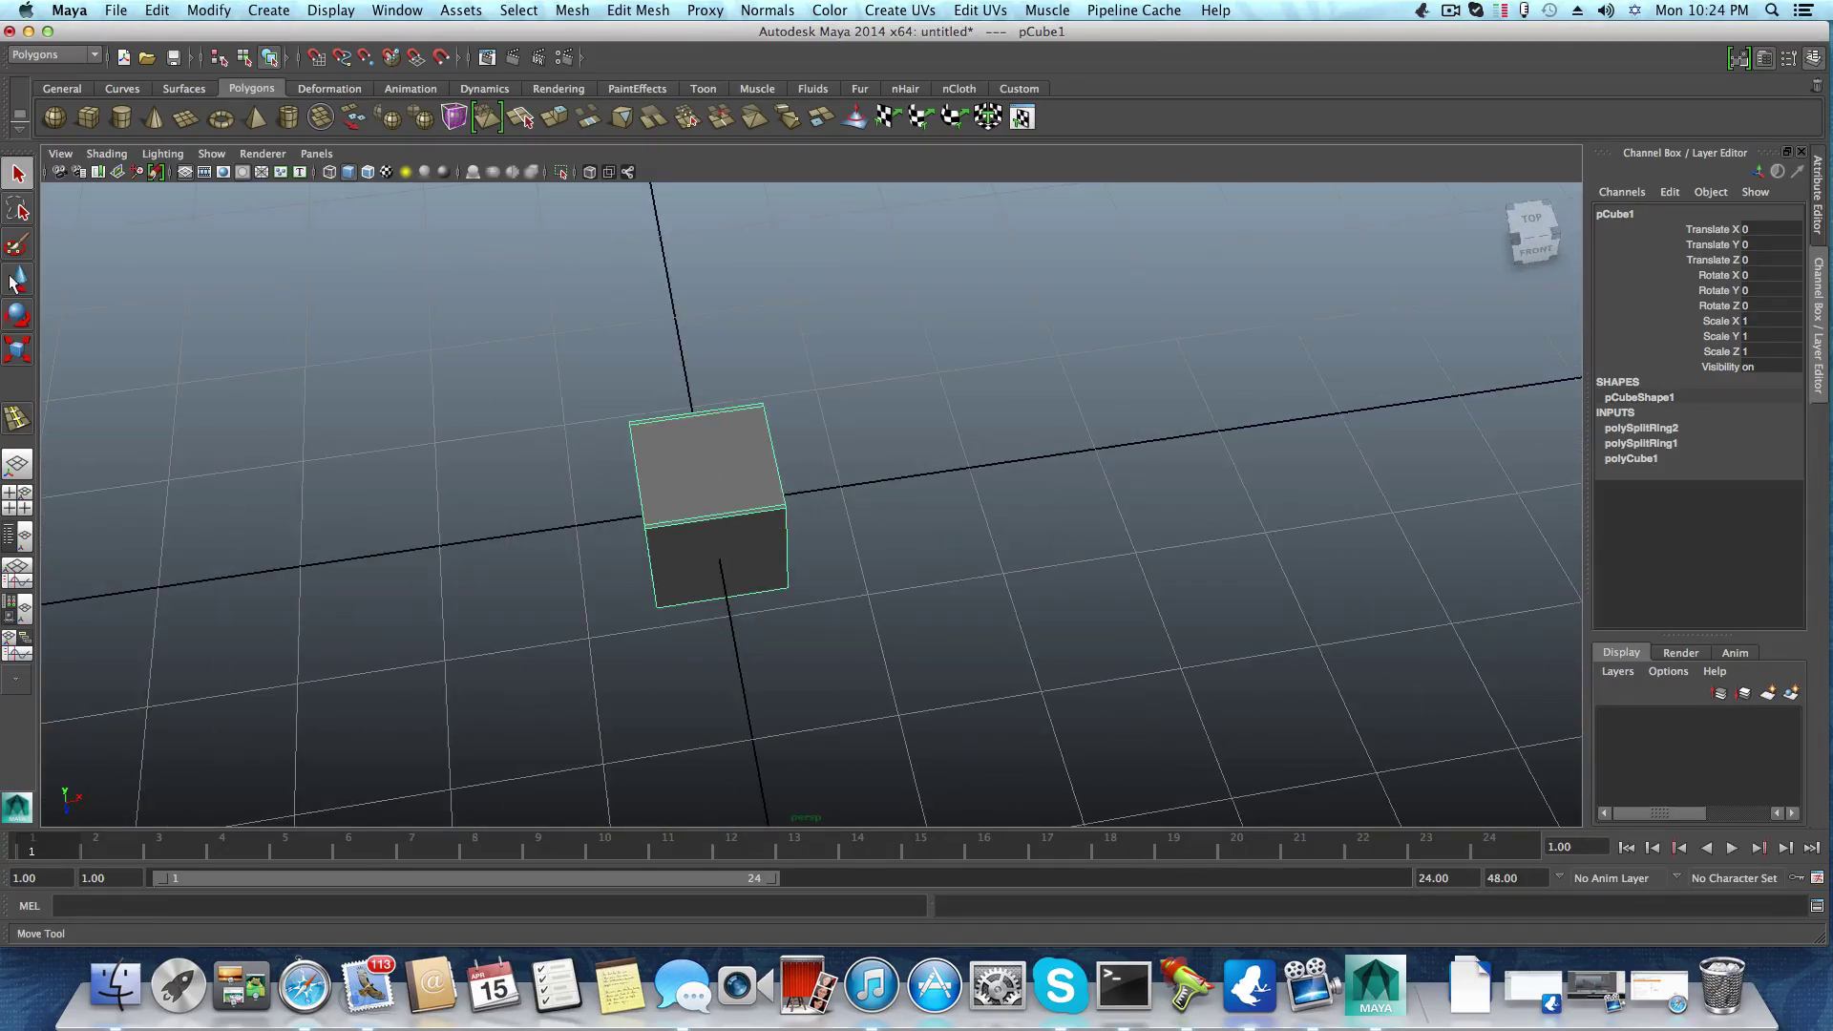
# Move pCube1 to X -3.706, then add pCube2 and push it back to Z -1.906
pyautogui.press('w')
pyautogui.moveTo(759, 506); pyautogui.dragTo(295, 124)
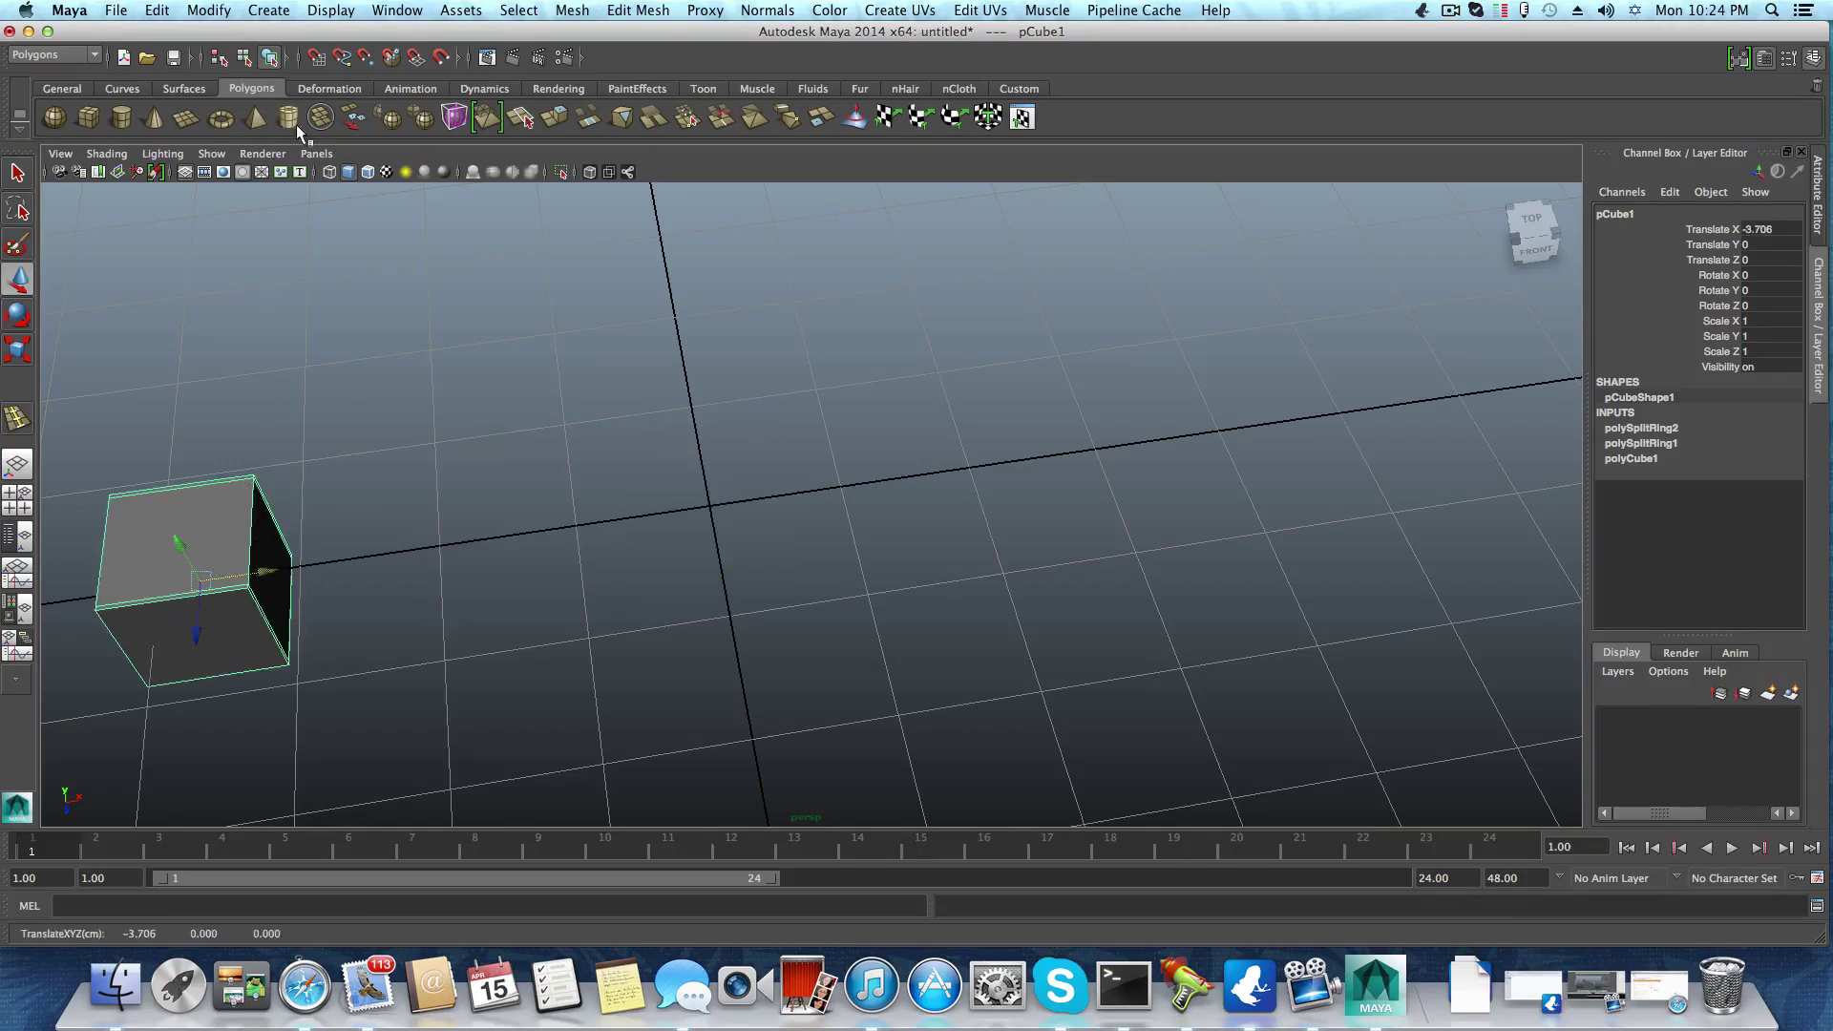
pyautogui.click(88, 118)
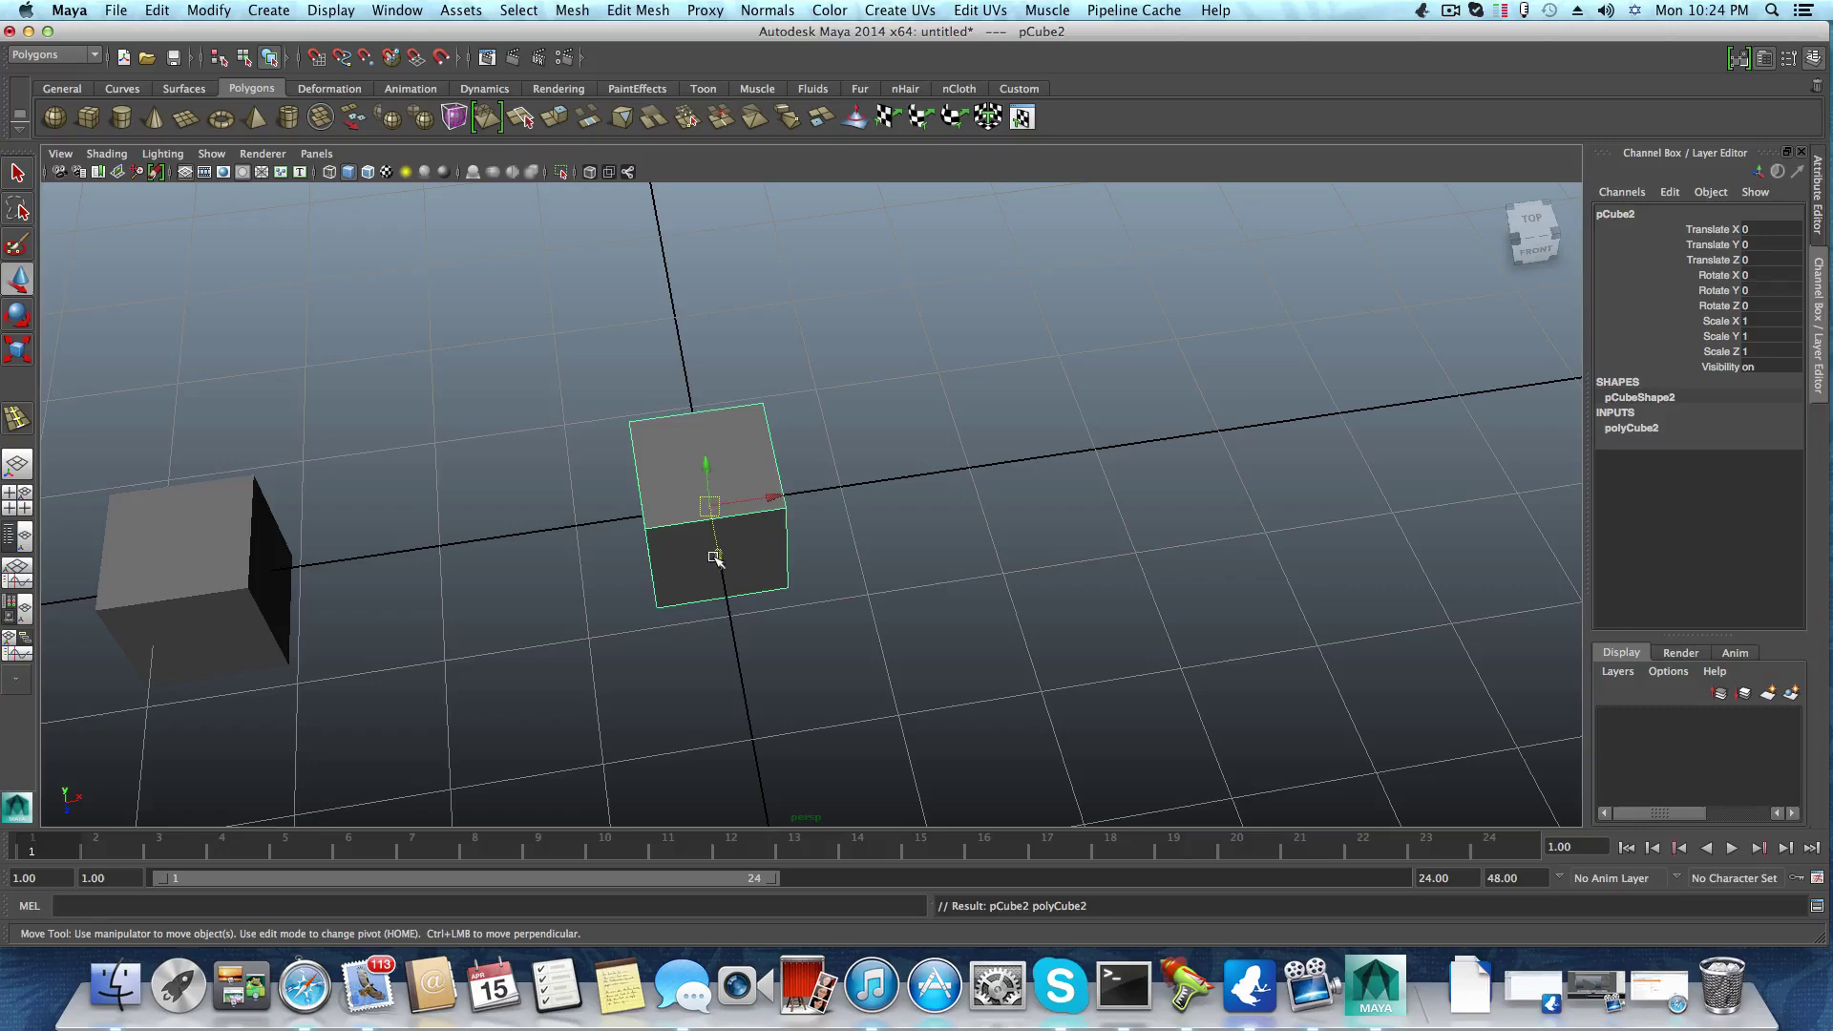
pyautogui.moveTo(719, 558); pyautogui.dragTo(640, 364)
# Add a third cube, pCube3, at the origin and select it
pyautogui.click(88, 119)
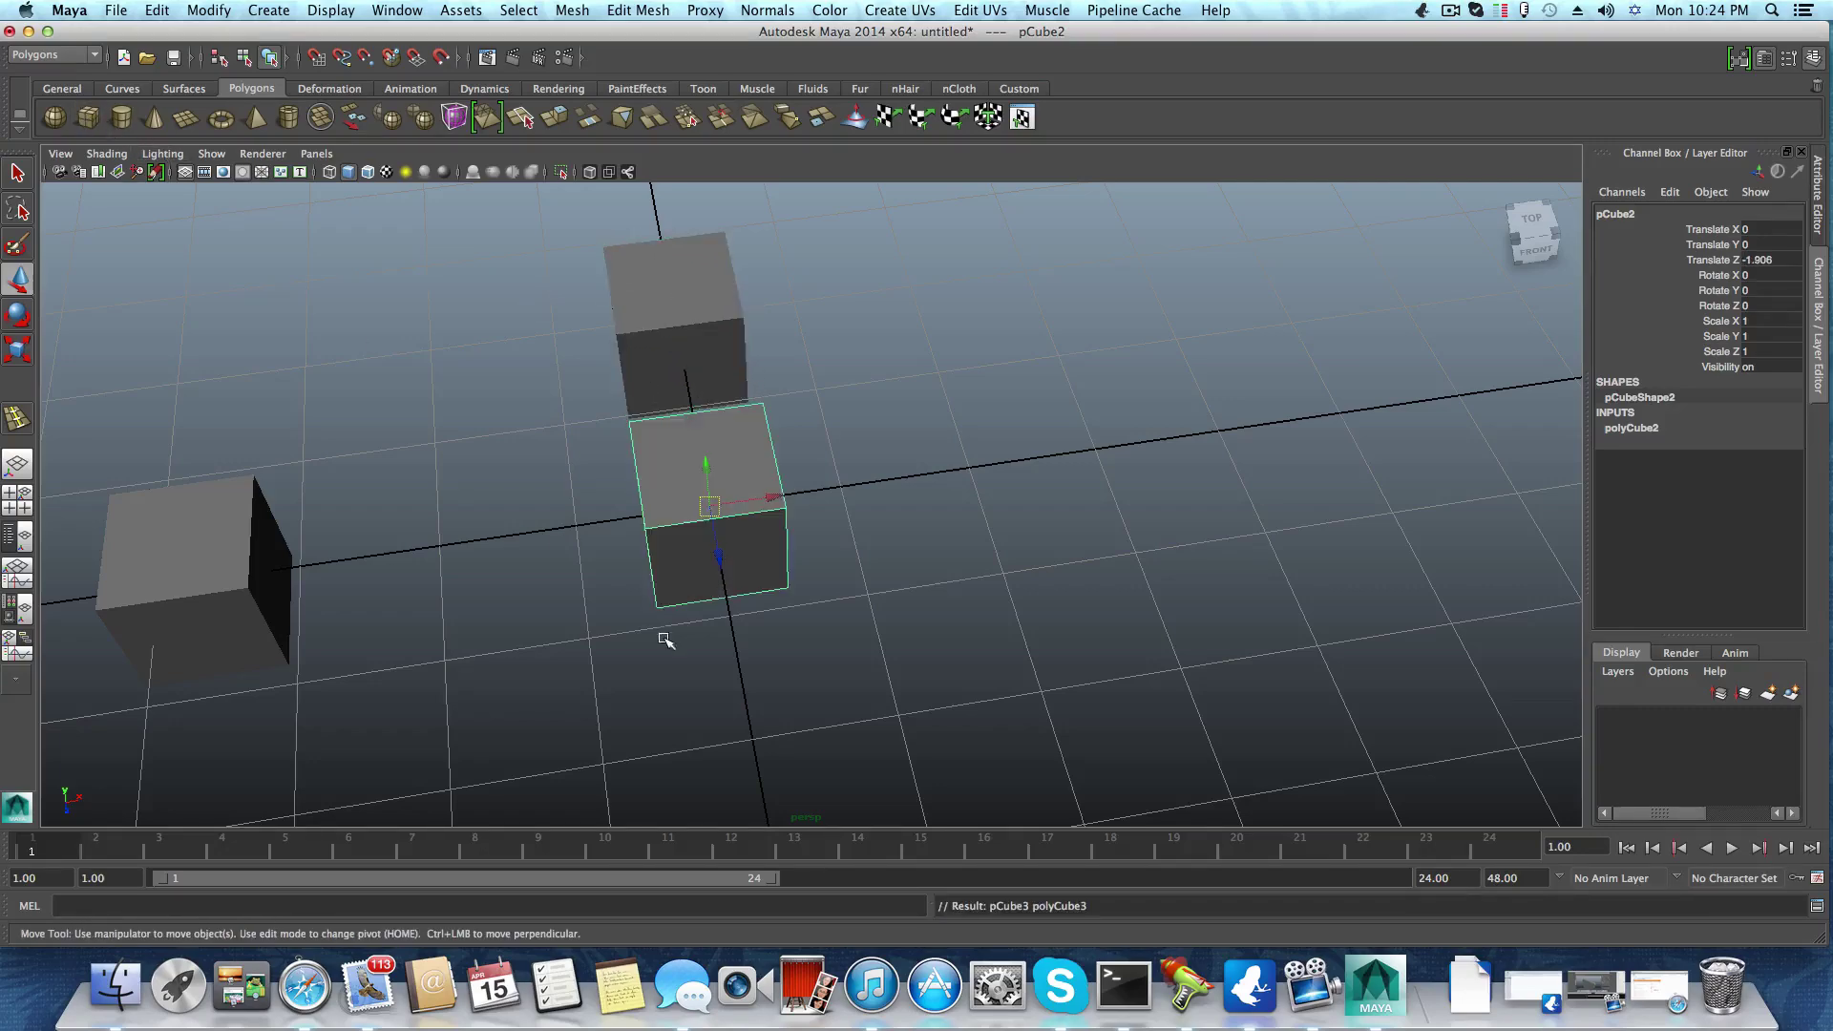
pyautogui.keyDown('alt'); pyautogui.moveTo(830, 657); pyautogui.dragTo(754, 727); pyautogui.keyUp('alt')
pyautogui.keyDown('alt'); pyautogui.moveTo(756, 727); pyautogui.dragTo(788, 619, button='middle'); pyautogui.keyUp('alt')
pyautogui.keyDown('alt'); pyautogui.moveTo(786, 616); pyautogui.dragTo(716, 605); pyautogui.keyUp('alt')
pyautogui.click(821, 356)
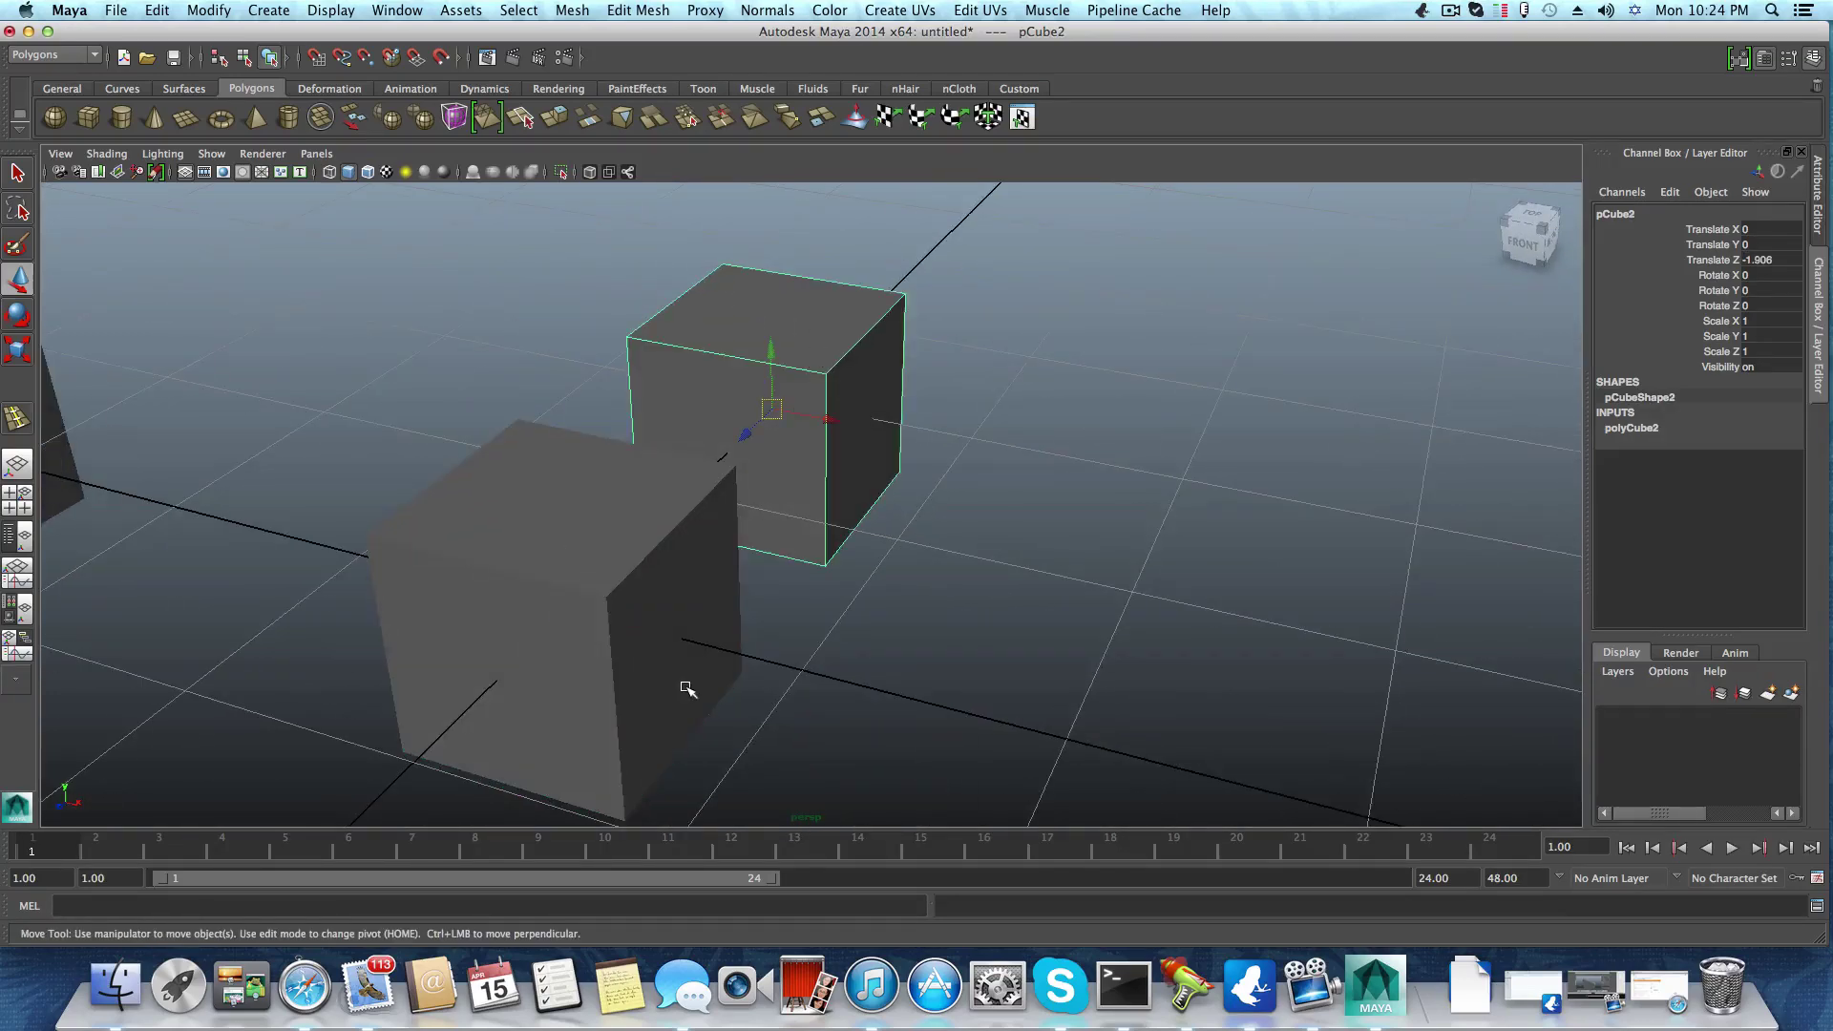
pyautogui.click(665, 516)
pyautogui.click(827, 399)
pyautogui.moveTo(760, 520)
pyautogui.keyDown('alt'); pyautogui.mouseDown()
pyautogui.moveTo(633, 544)
pyautogui.moveTo(633, 524)
pyautogui.moveTo(754, 484)
pyautogui.mouseUp(); pyautogui.keyUp('alt')
pyautogui.click(634, 549)
pyautogui.keyDown('shift'); pyautogui.moveTo(750, 484); pyautogui.dragTo(659, 494, button='right'); pyautogui.keyUp('shift')
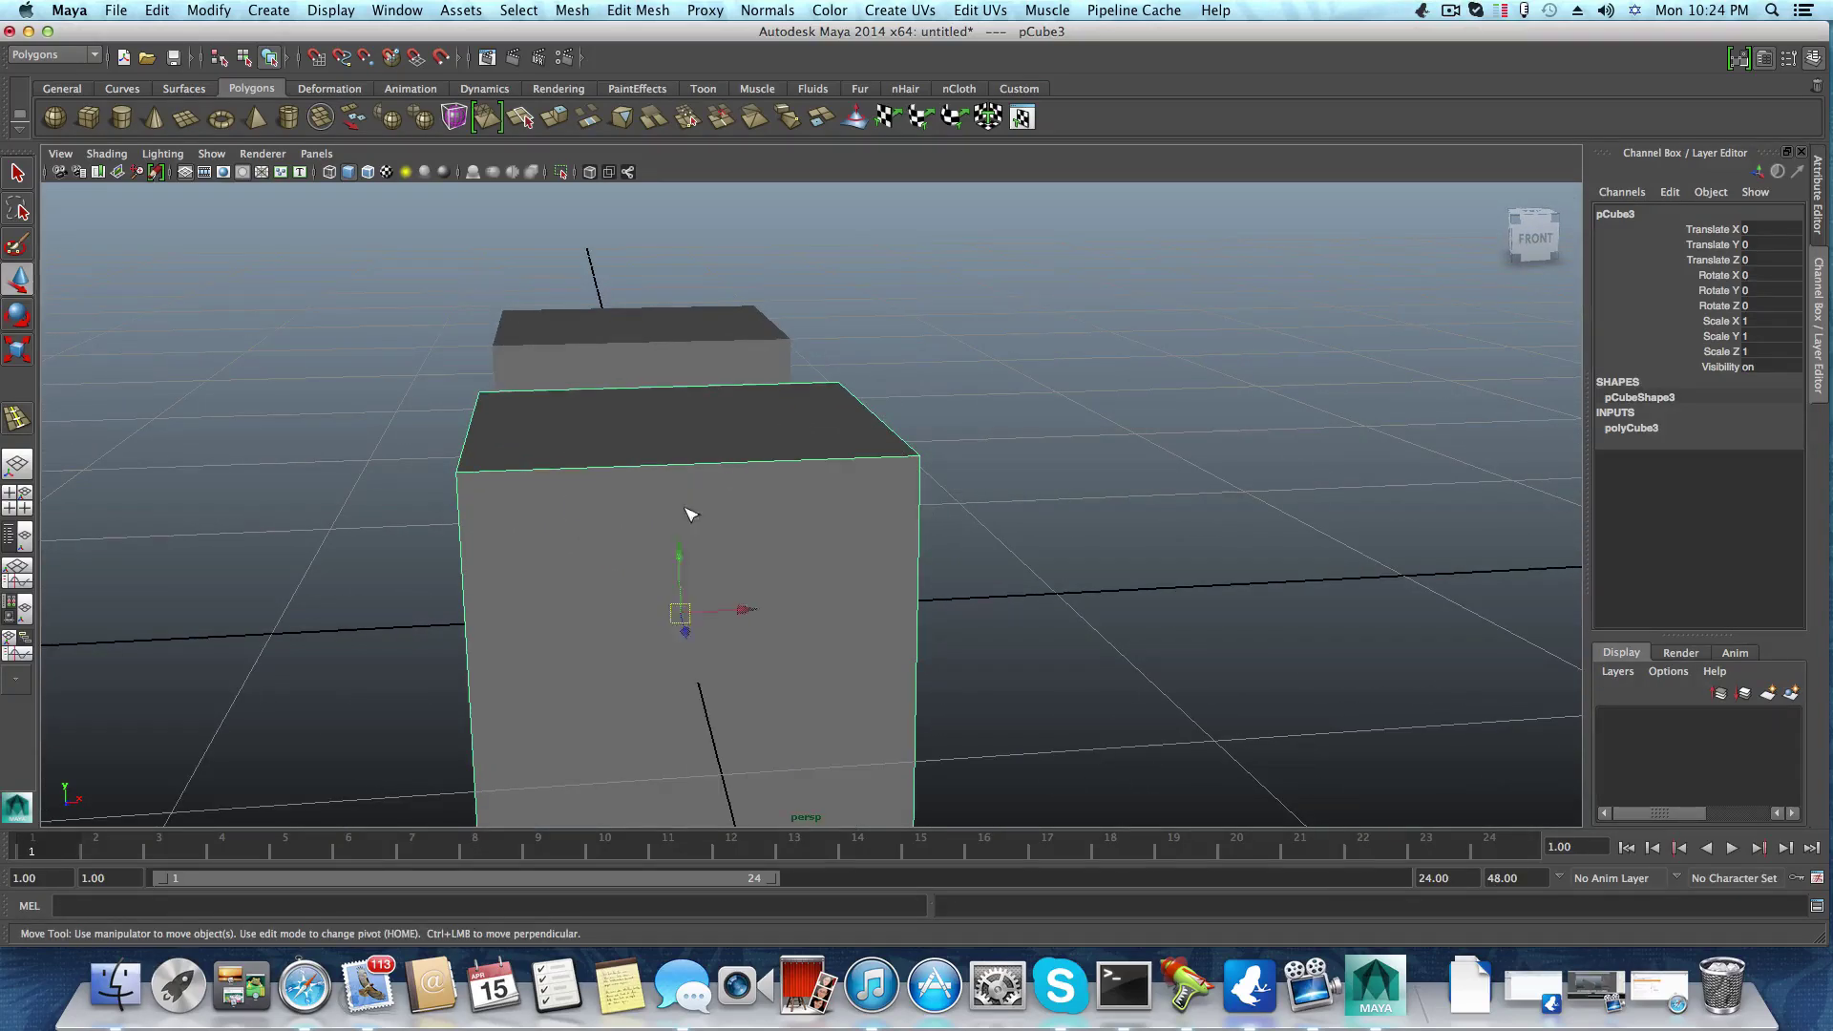
# Insert a centred vertical edge loop across the front cube pCube3
pyautogui.click(697, 467)
pyautogui.keyDown('alt'); pyautogui.moveTo(773, 495); pyautogui.dragTo(614, 512); pyautogui.keyUp('alt')
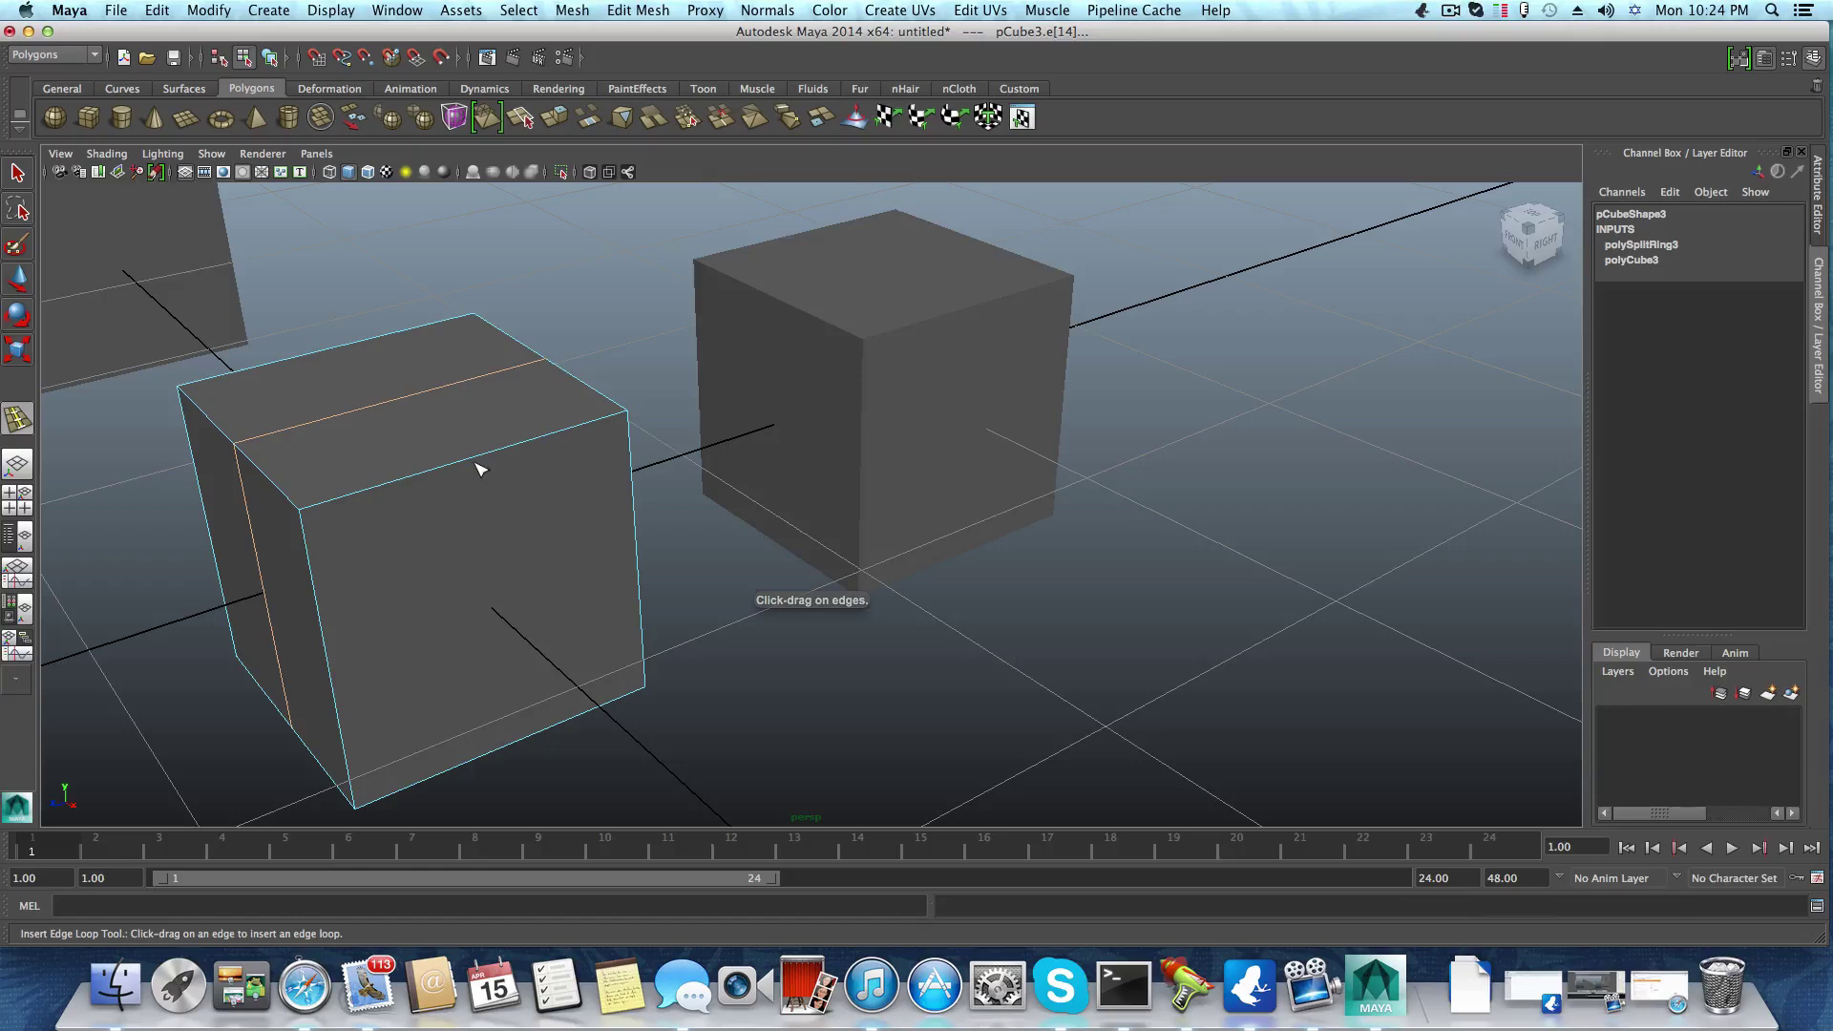
pyautogui.keyDown('alt'); pyautogui.moveTo(442, 474); pyautogui.dragTo(458, 474); pyautogui.keyUp('alt')
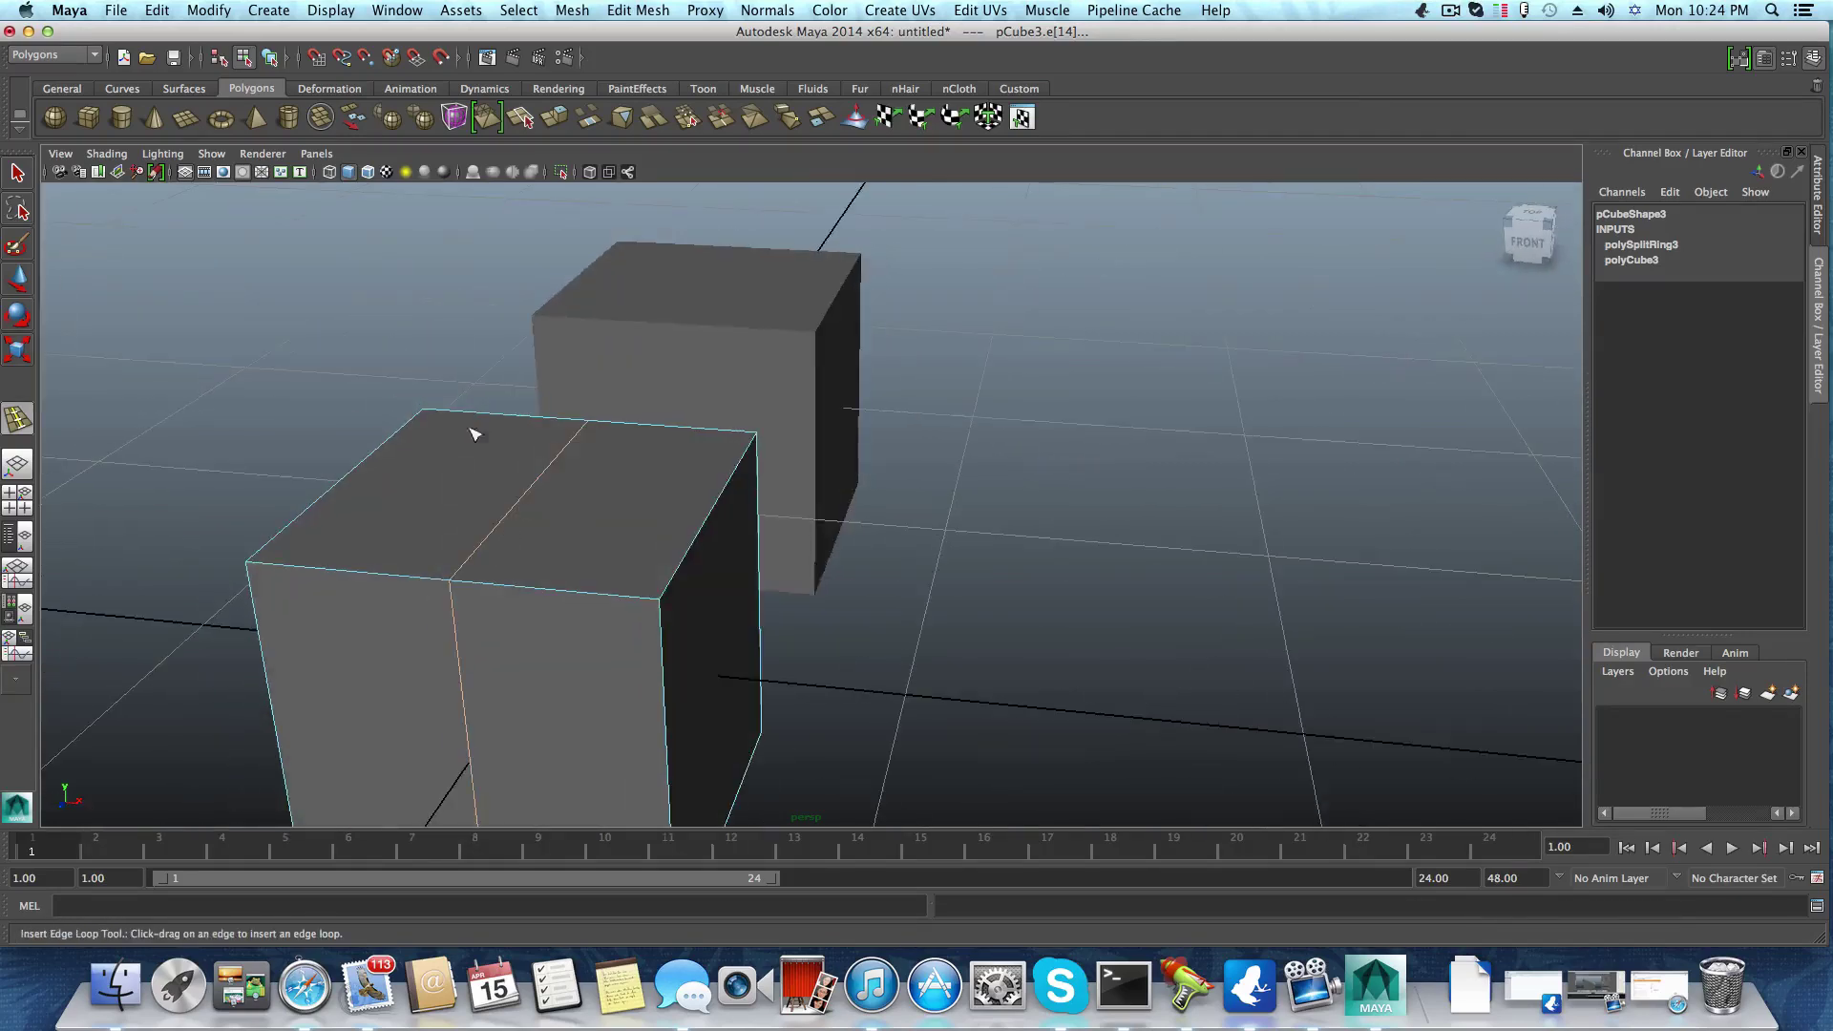
# Return to the Select tool, select the back cube, reframe the view and switch to object mode
pyautogui.click(17, 171)
pyautogui.click(792, 345)
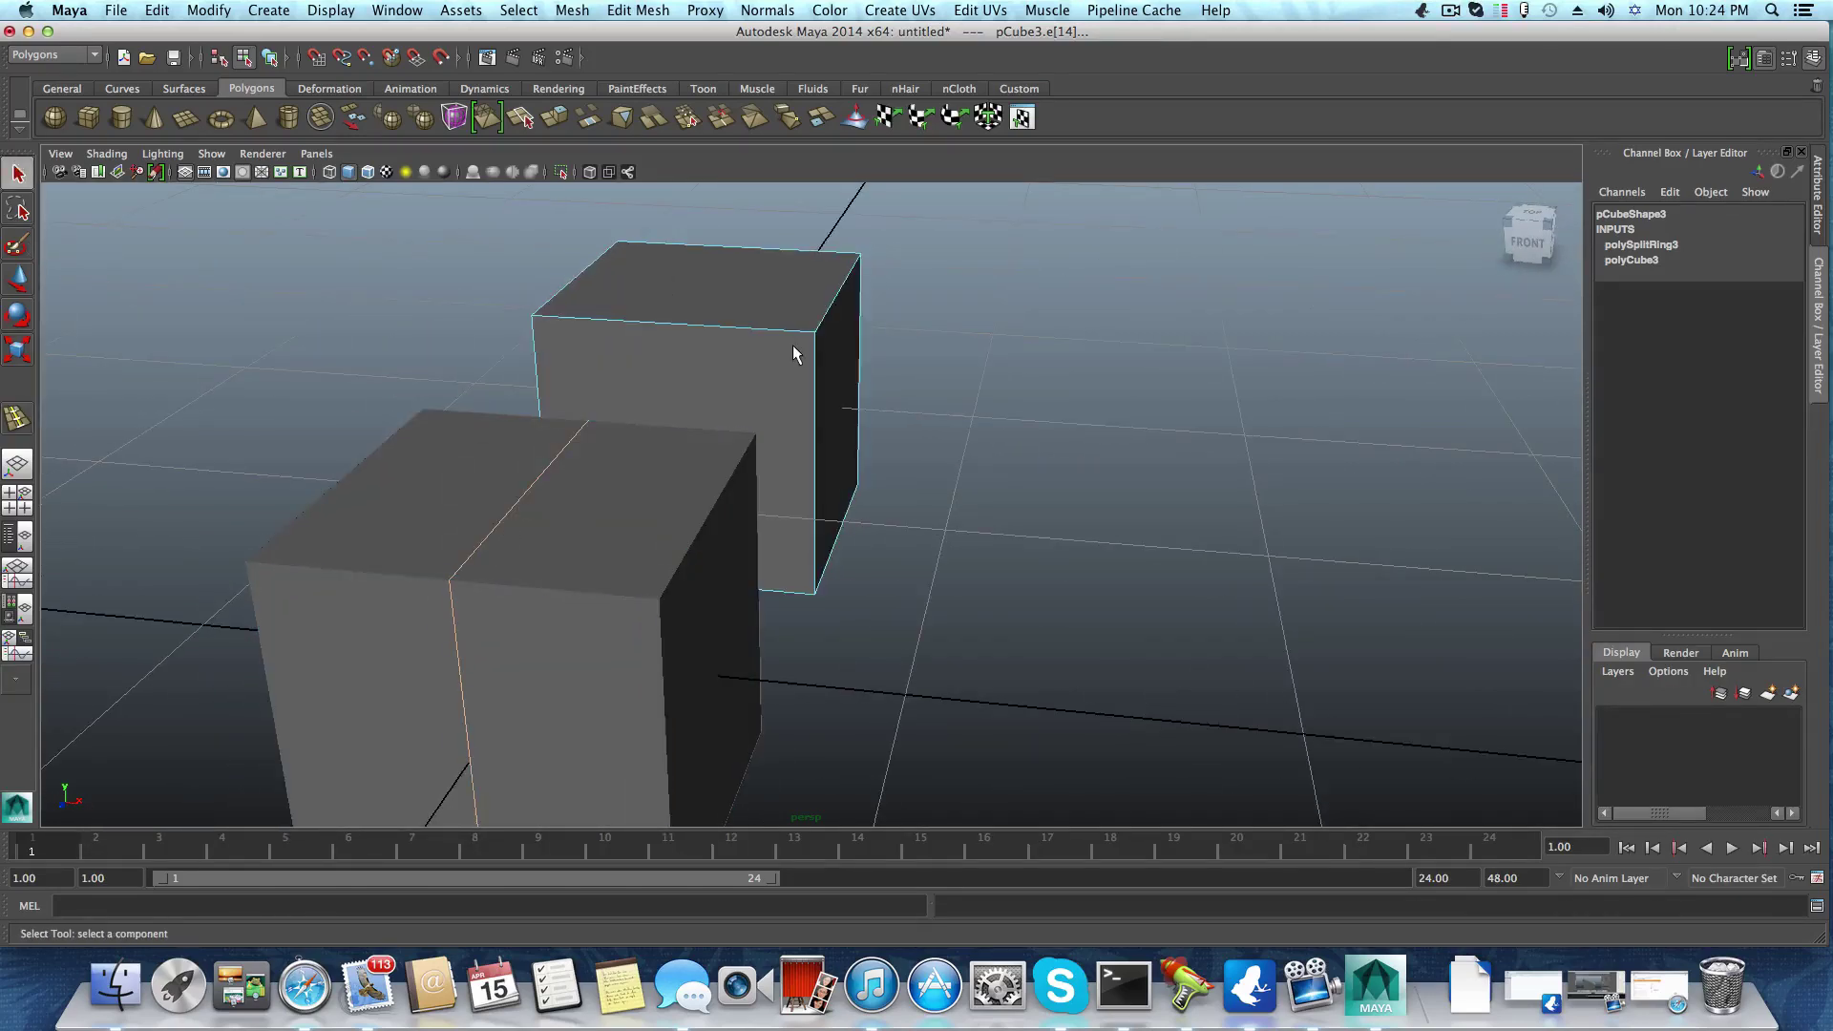
pyautogui.scroll(2, 764, 365)
pyautogui.keyDown('alt'); pyautogui.moveTo(764, 365); pyautogui.dragTo(764, 460, button='middle'); pyautogui.keyUp('alt')
pyautogui.keyDown('alt'); pyautogui.moveTo(764, 460); pyautogui.dragTo(805, 474); pyautogui.keyUp('alt')
pyautogui.keyDown('alt'); pyautogui.moveTo(733, 408); pyautogui.dragTo(720, 425); pyautogui.keyUp('alt')
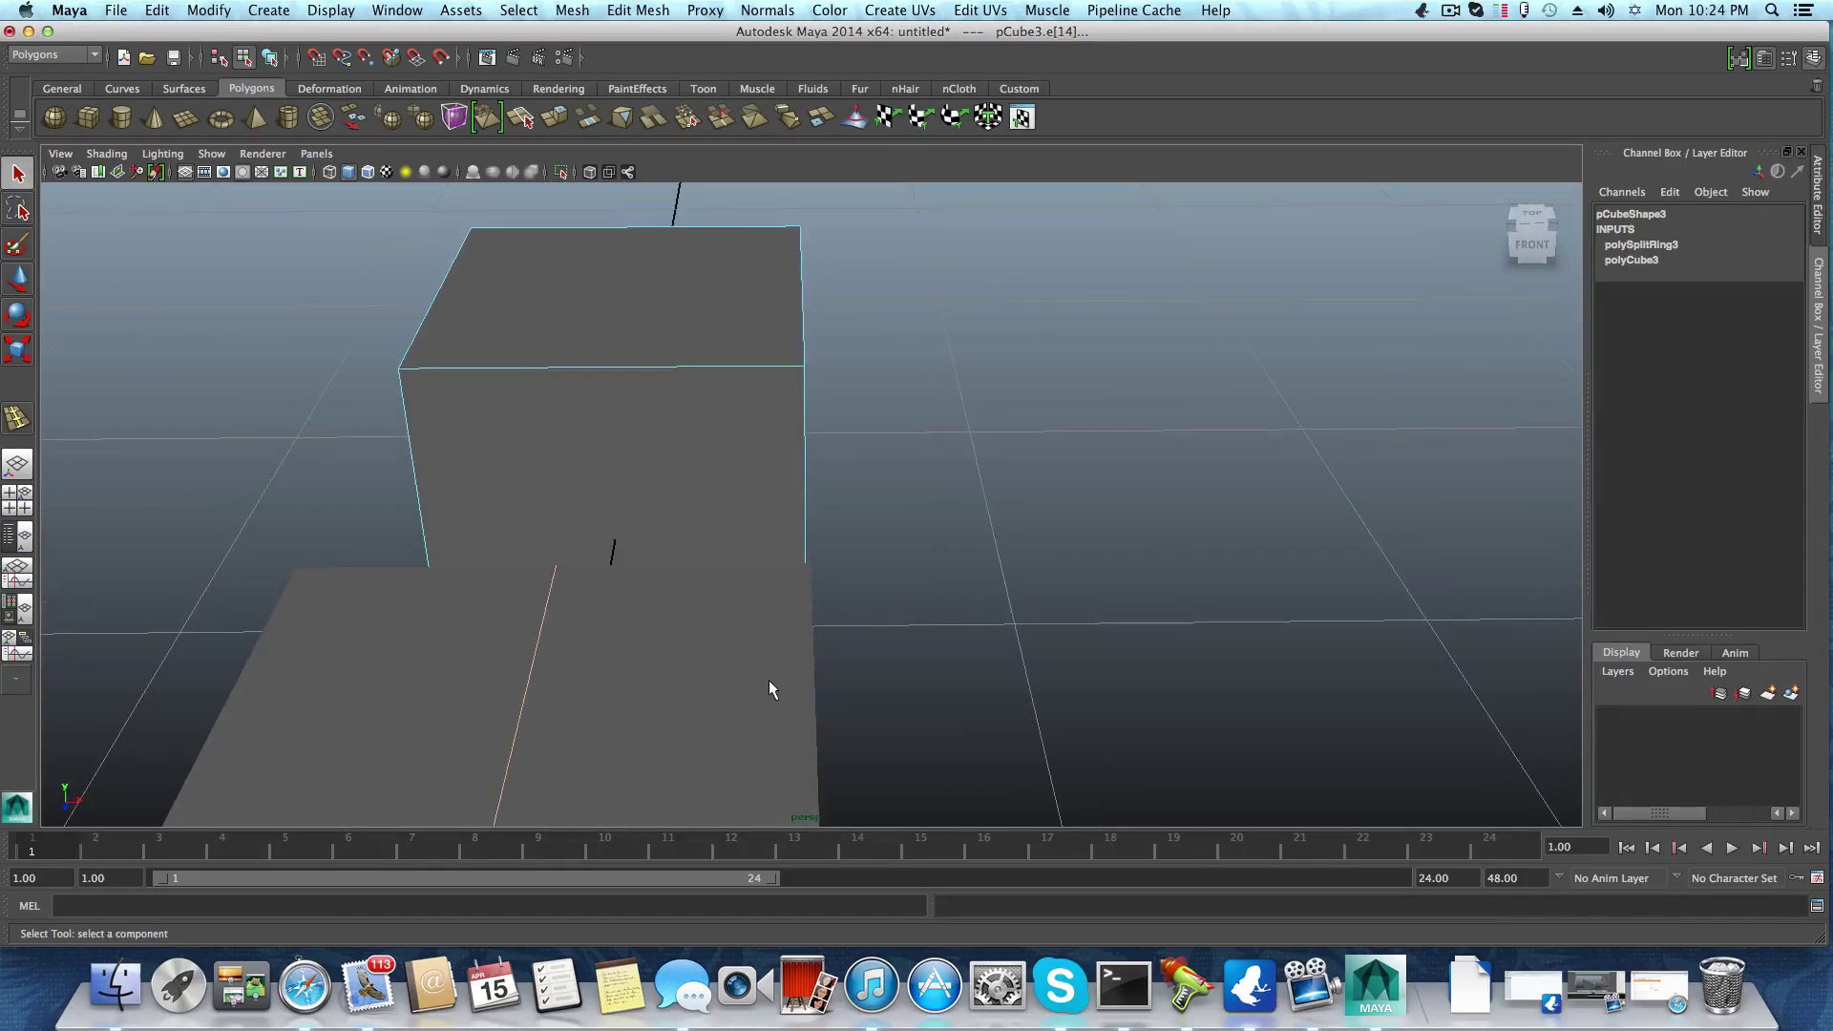
pyautogui.scroll(-3, 769, 679)
pyautogui.press('F8')
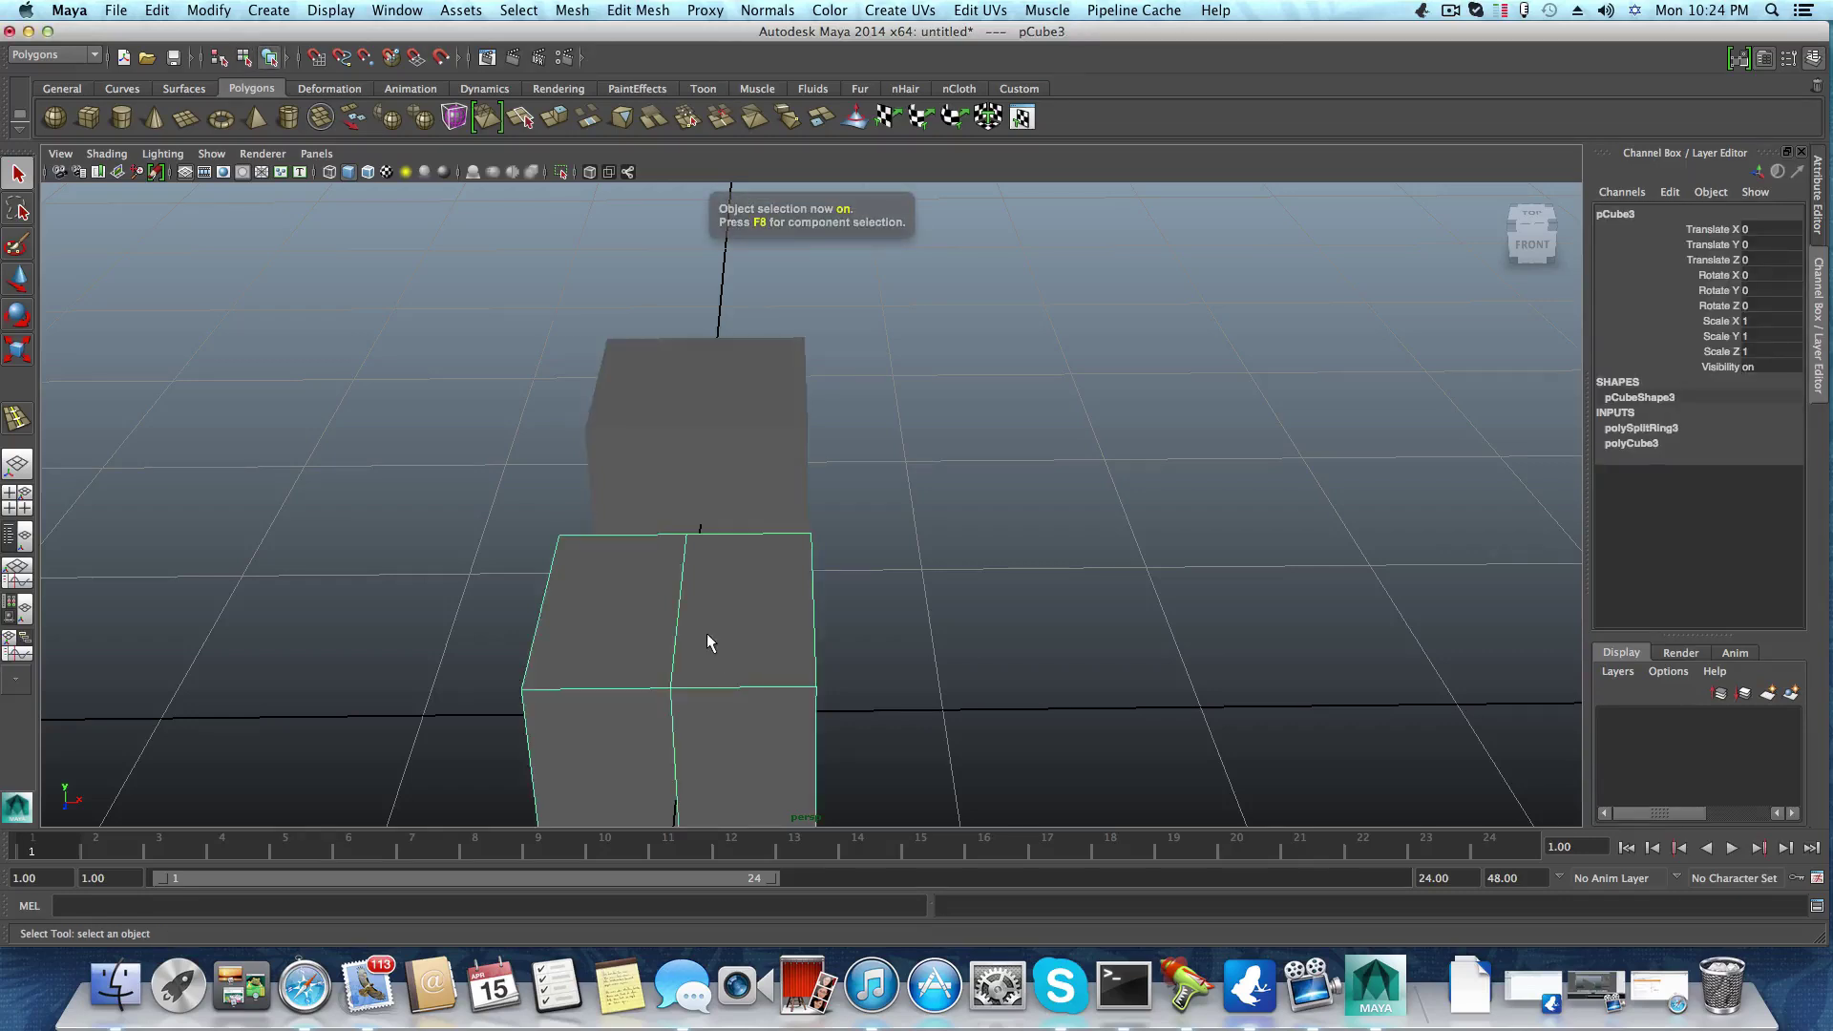
# Check polySplitRing3's settings, then insert a vertical edge loop through the back cube pCube2
pyautogui.click(1646, 426)
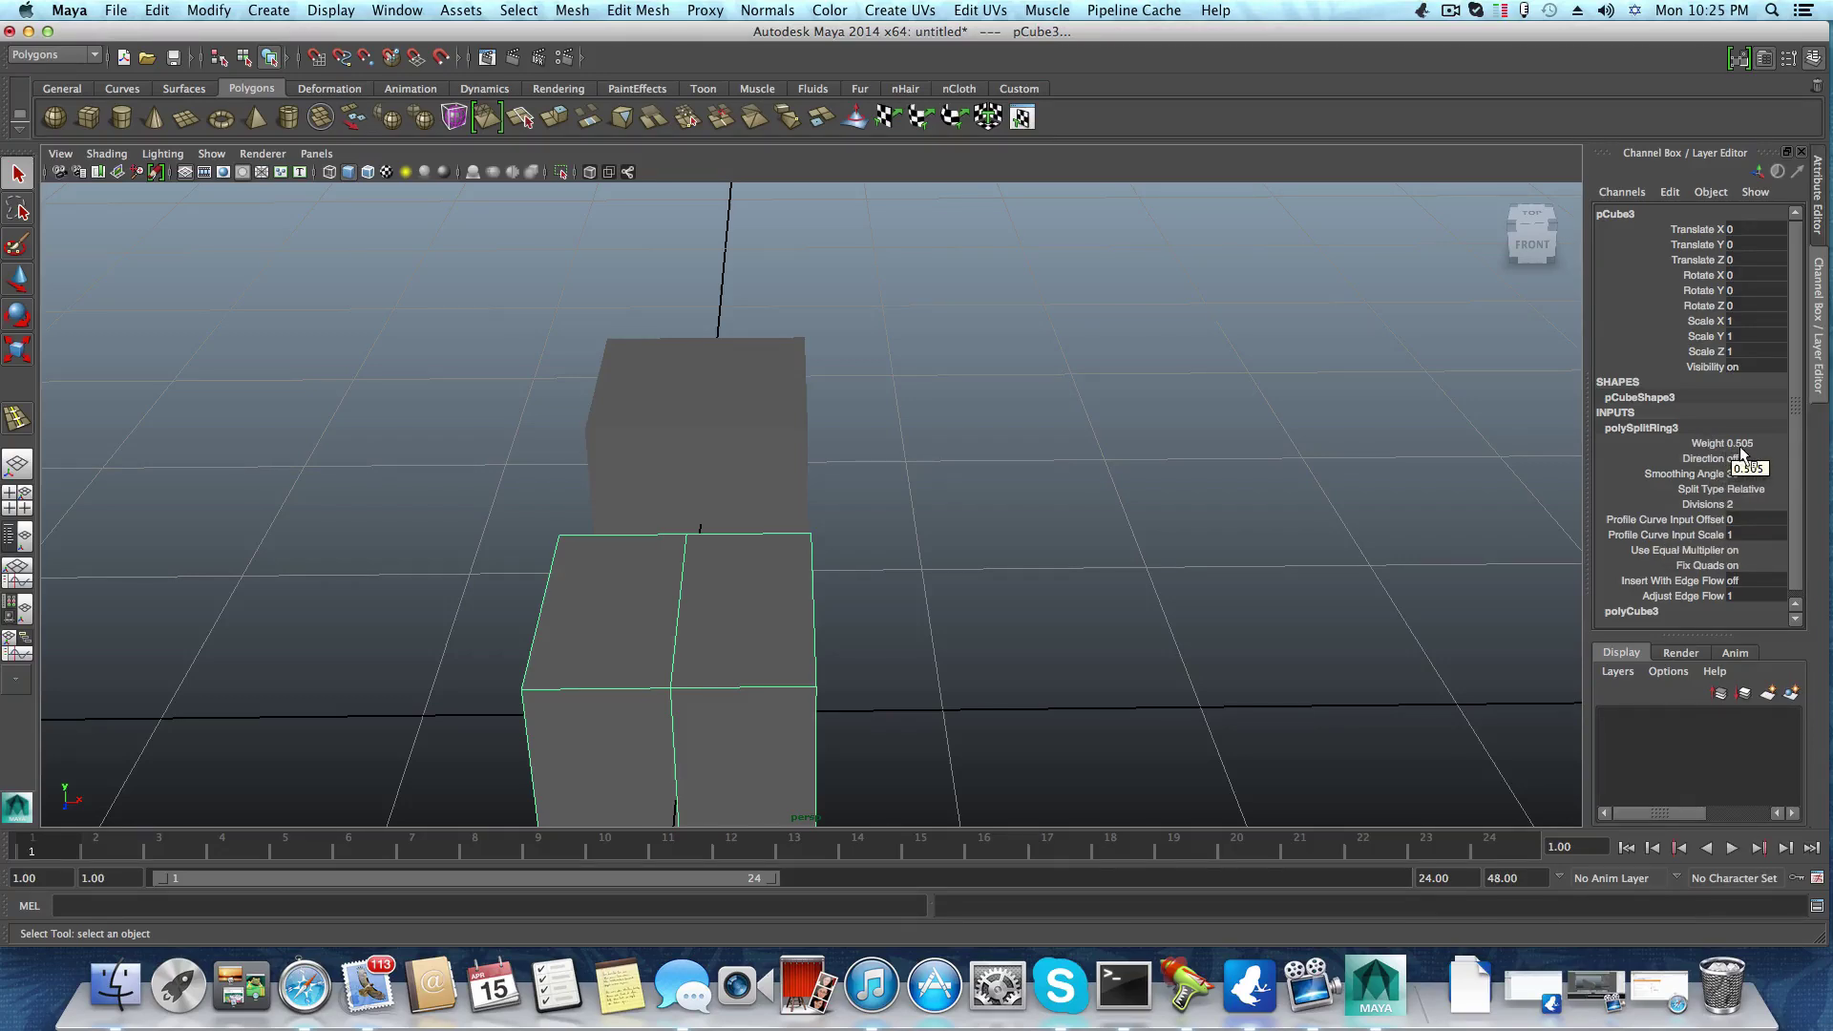
pyautogui.click(732, 409)
pyautogui.scroll(4, 727, 407)
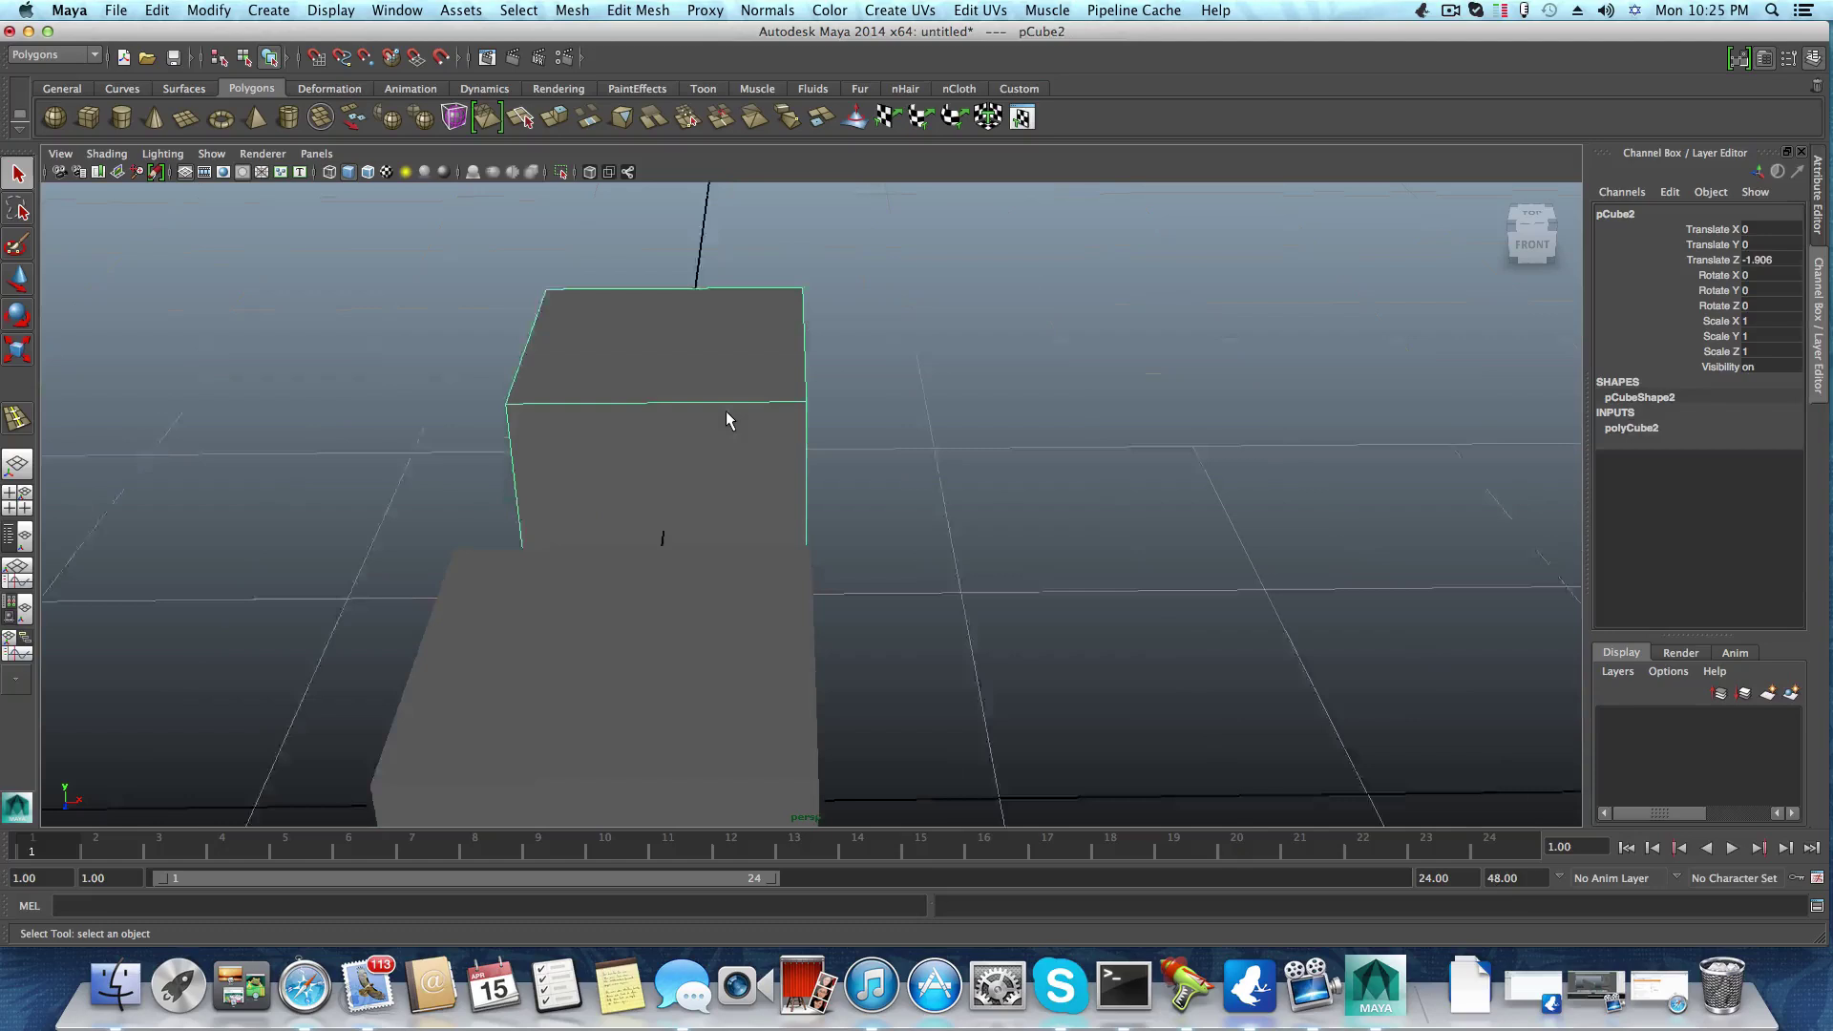
pyautogui.rightClick(689, 378)
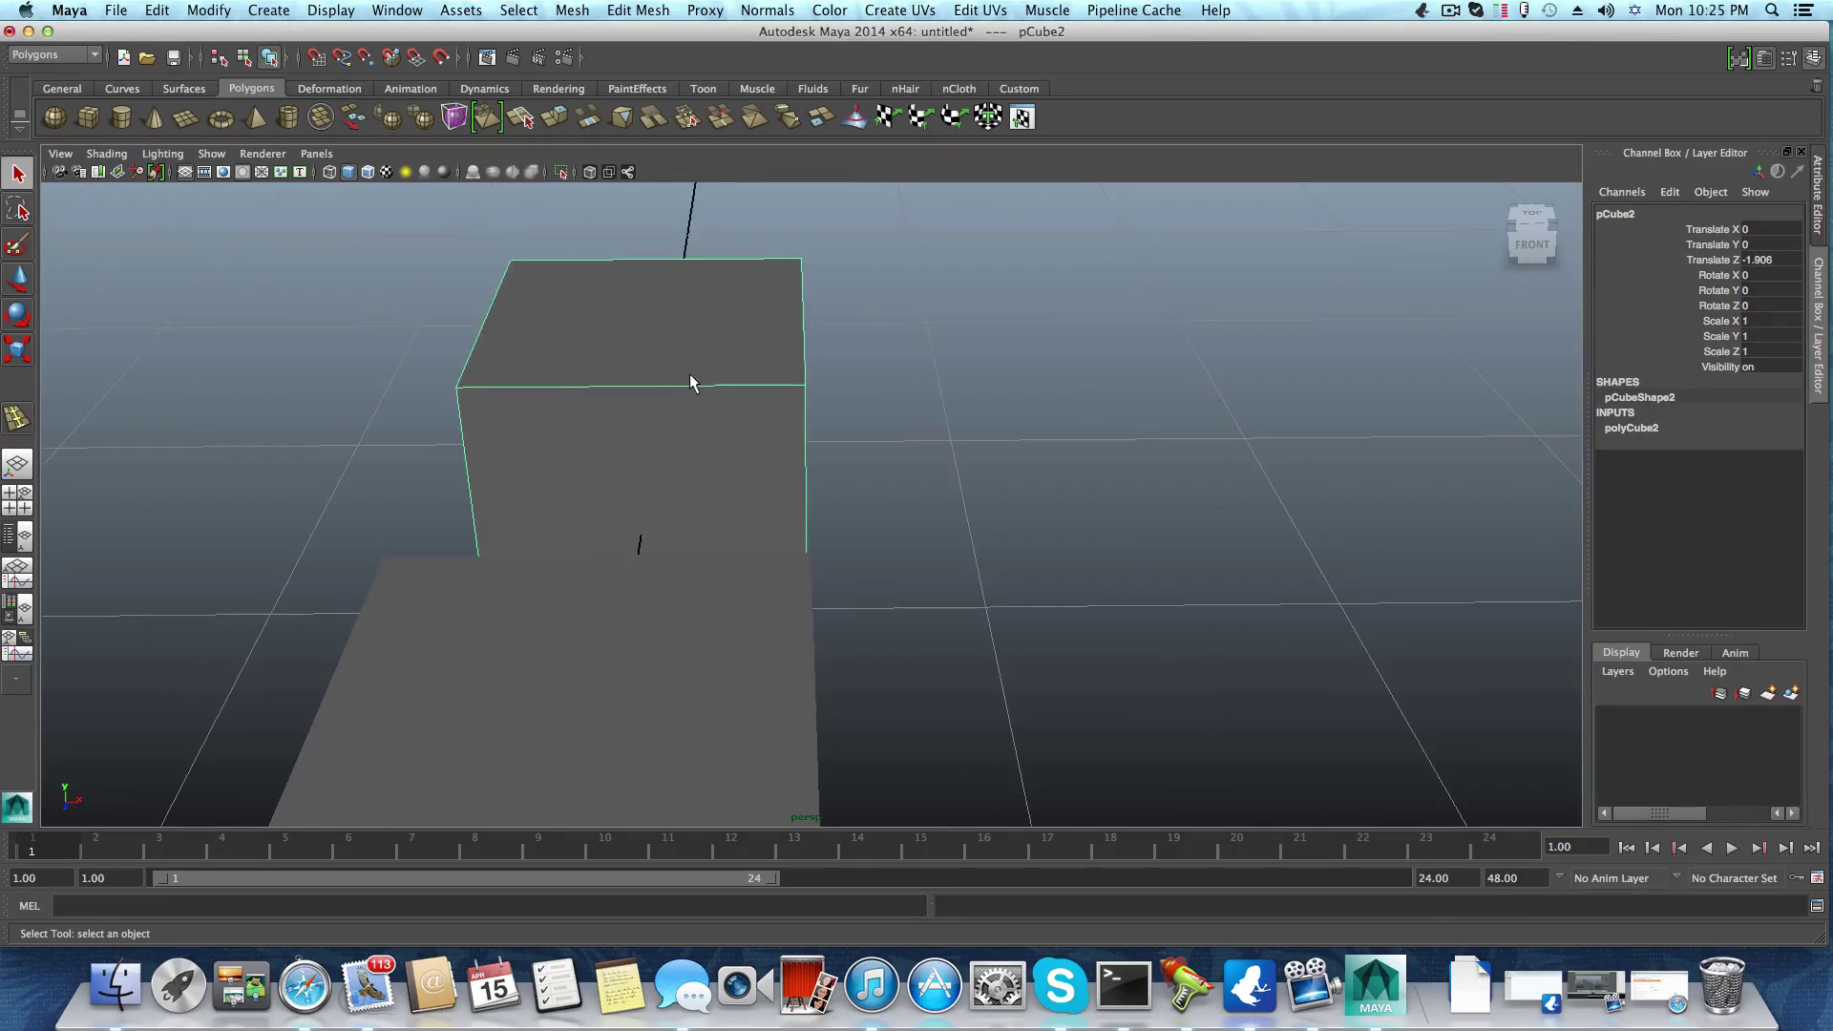
pyautogui.keyDown('shift'); pyautogui.moveTo(689, 375); pyautogui.dragTo(636, 397, button='right'); pyautogui.keyUp('shift')
pyautogui.click(637, 388)
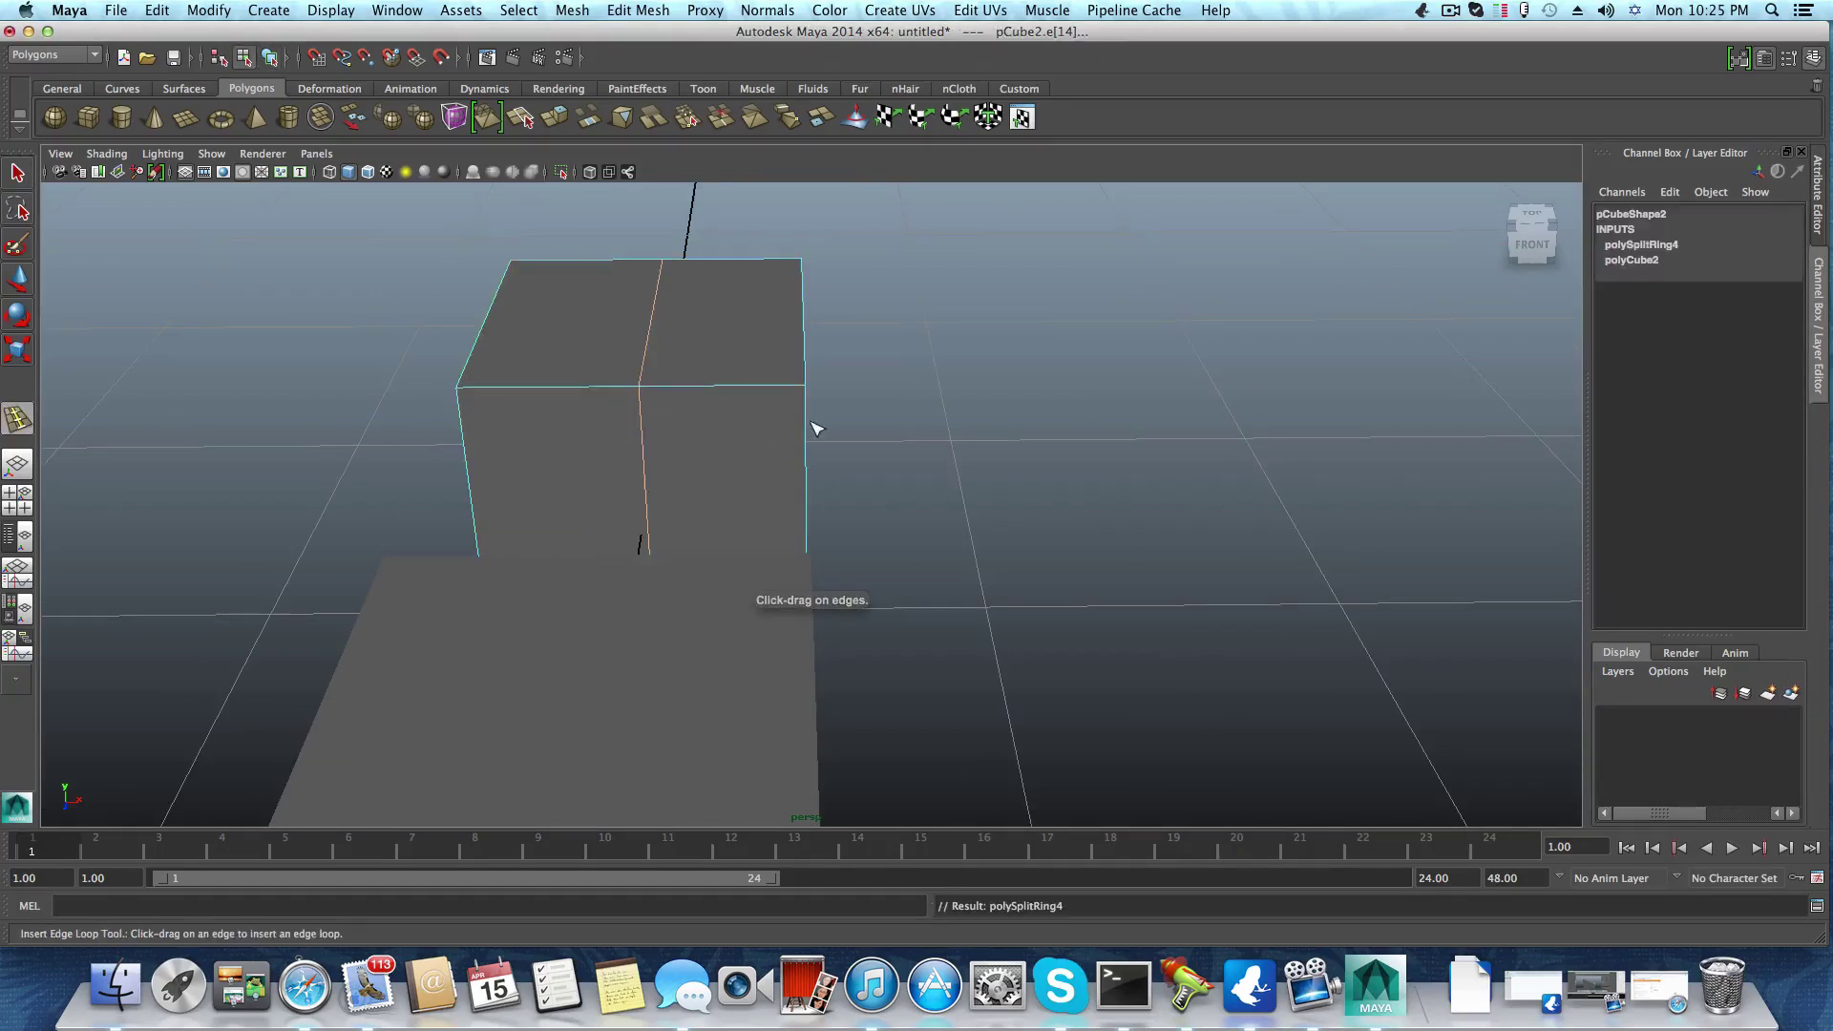
pyautogui.press('q')
# Set the new polySplitRing4 loop's Weight to 0.505 in the Channel Box
pyautogui.click(1641, 244)
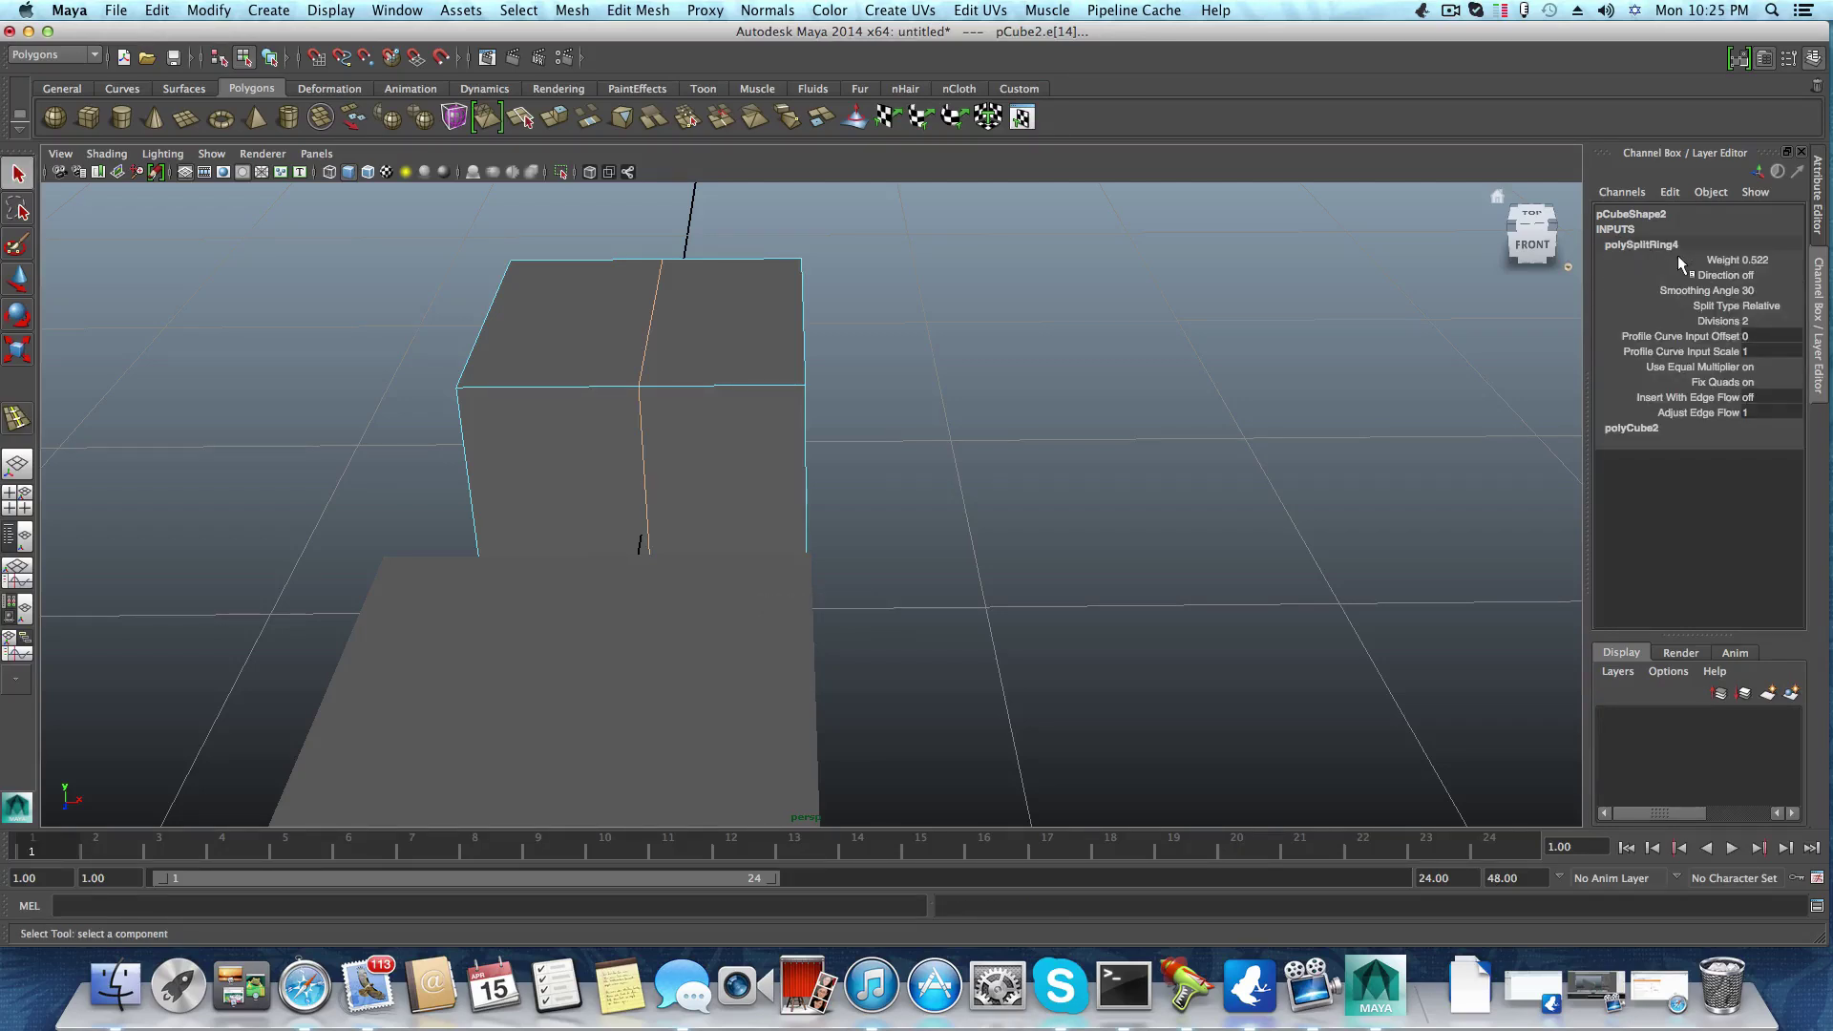
pyautogui.click(1762, 261)
pyautogui.click(1763, 260)
pyautogui.press('Return')
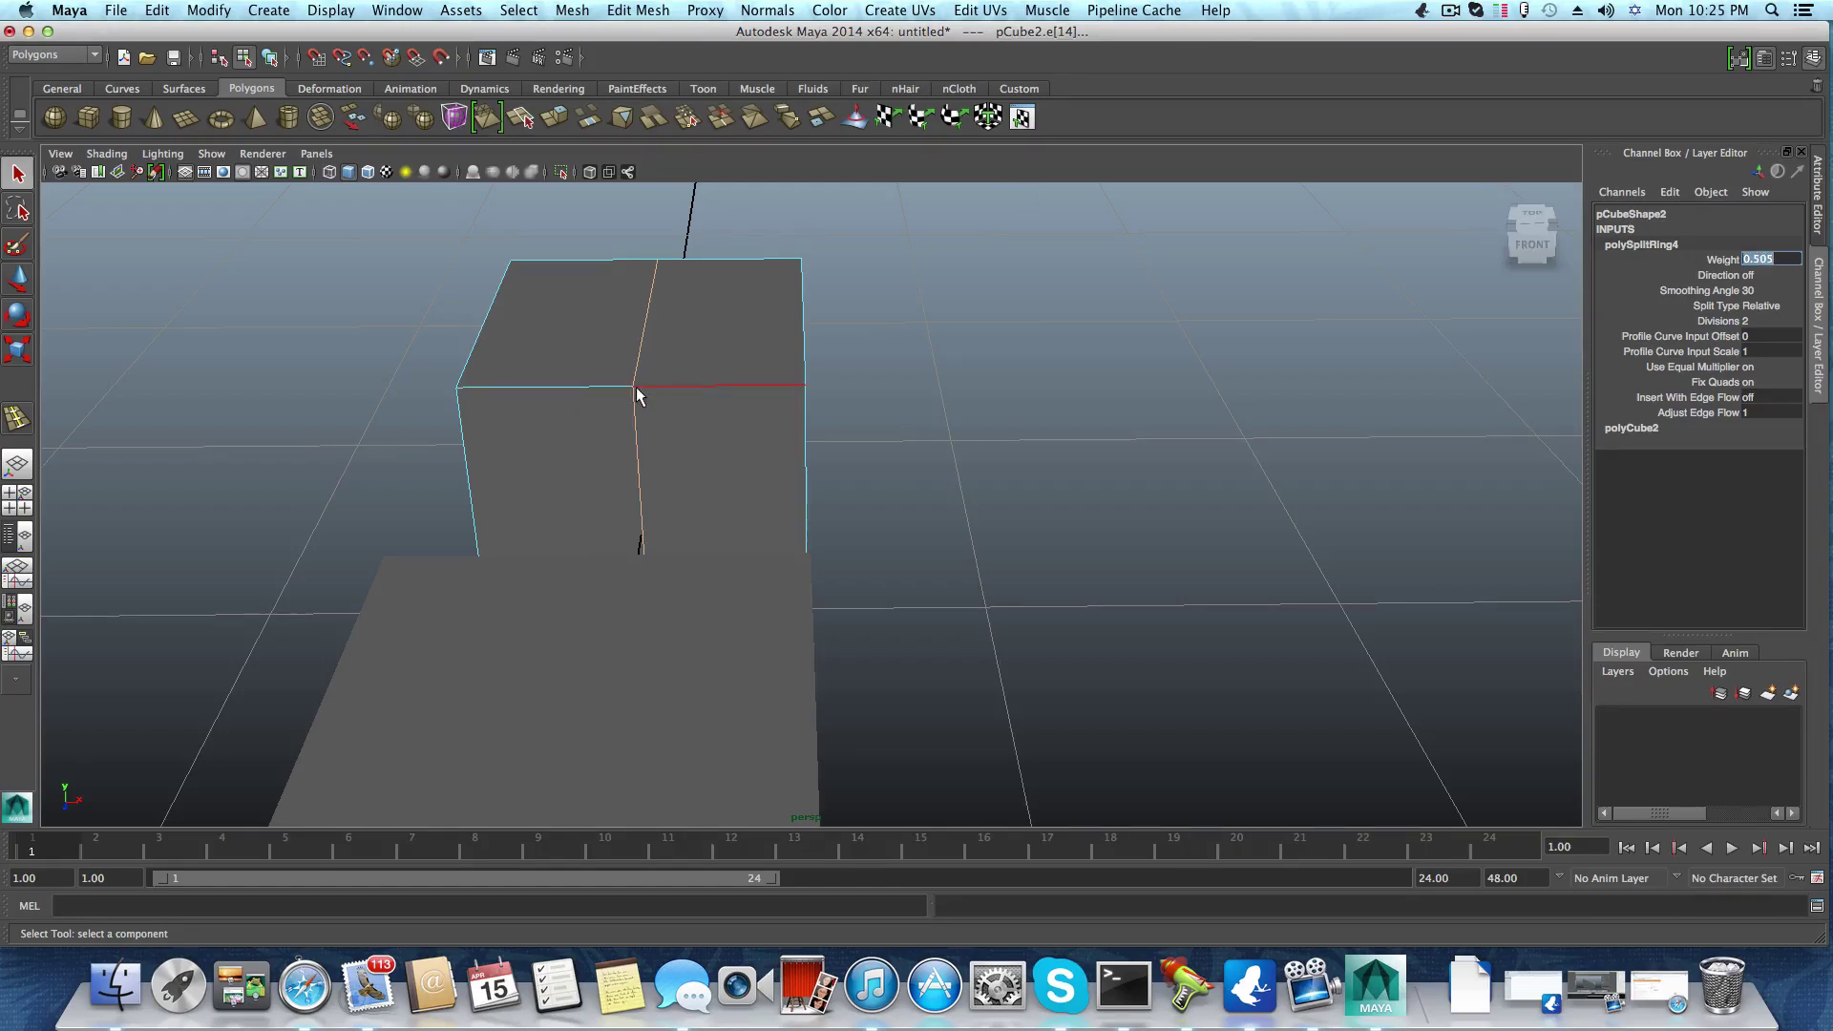
pyautogui.click(1724, 258)
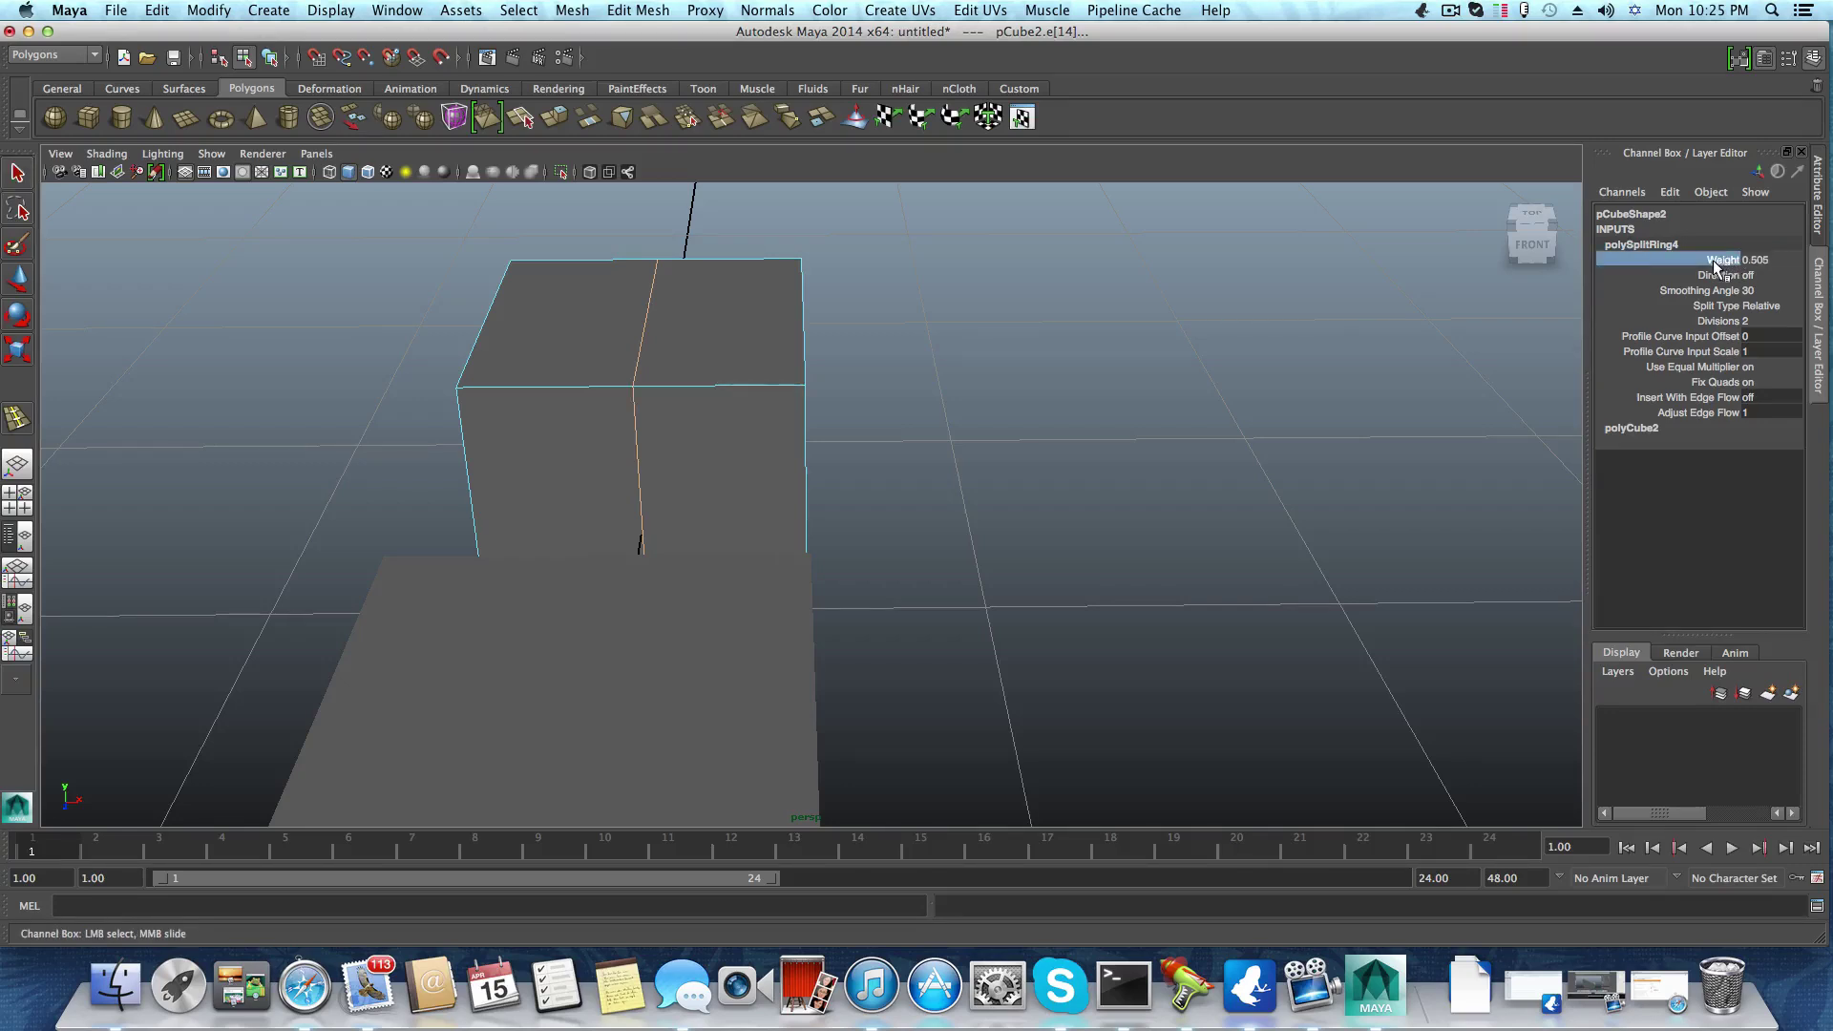
pyautogui.moveTo(741, 285); pyautogui.dragTo(721, 310, button='middle')
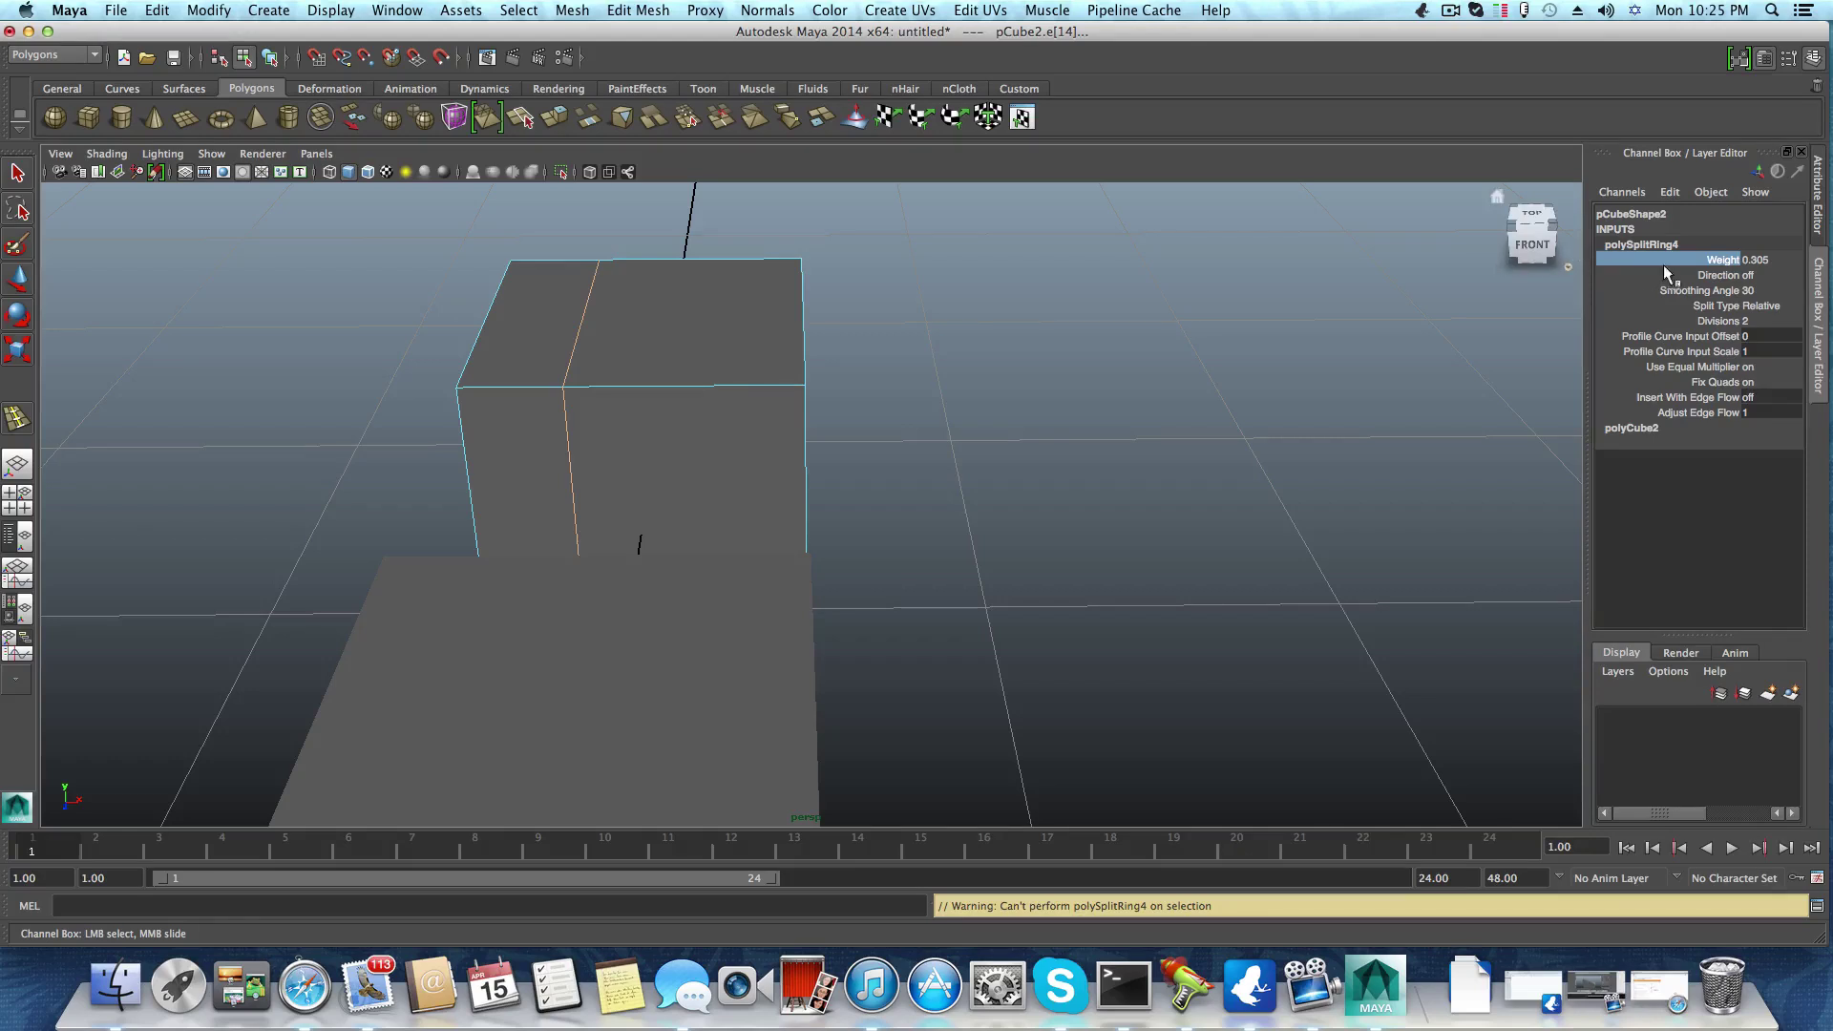
pyautogui.moveTo(652, 363); pyautogui.dragTo(709, 388, button='middle')
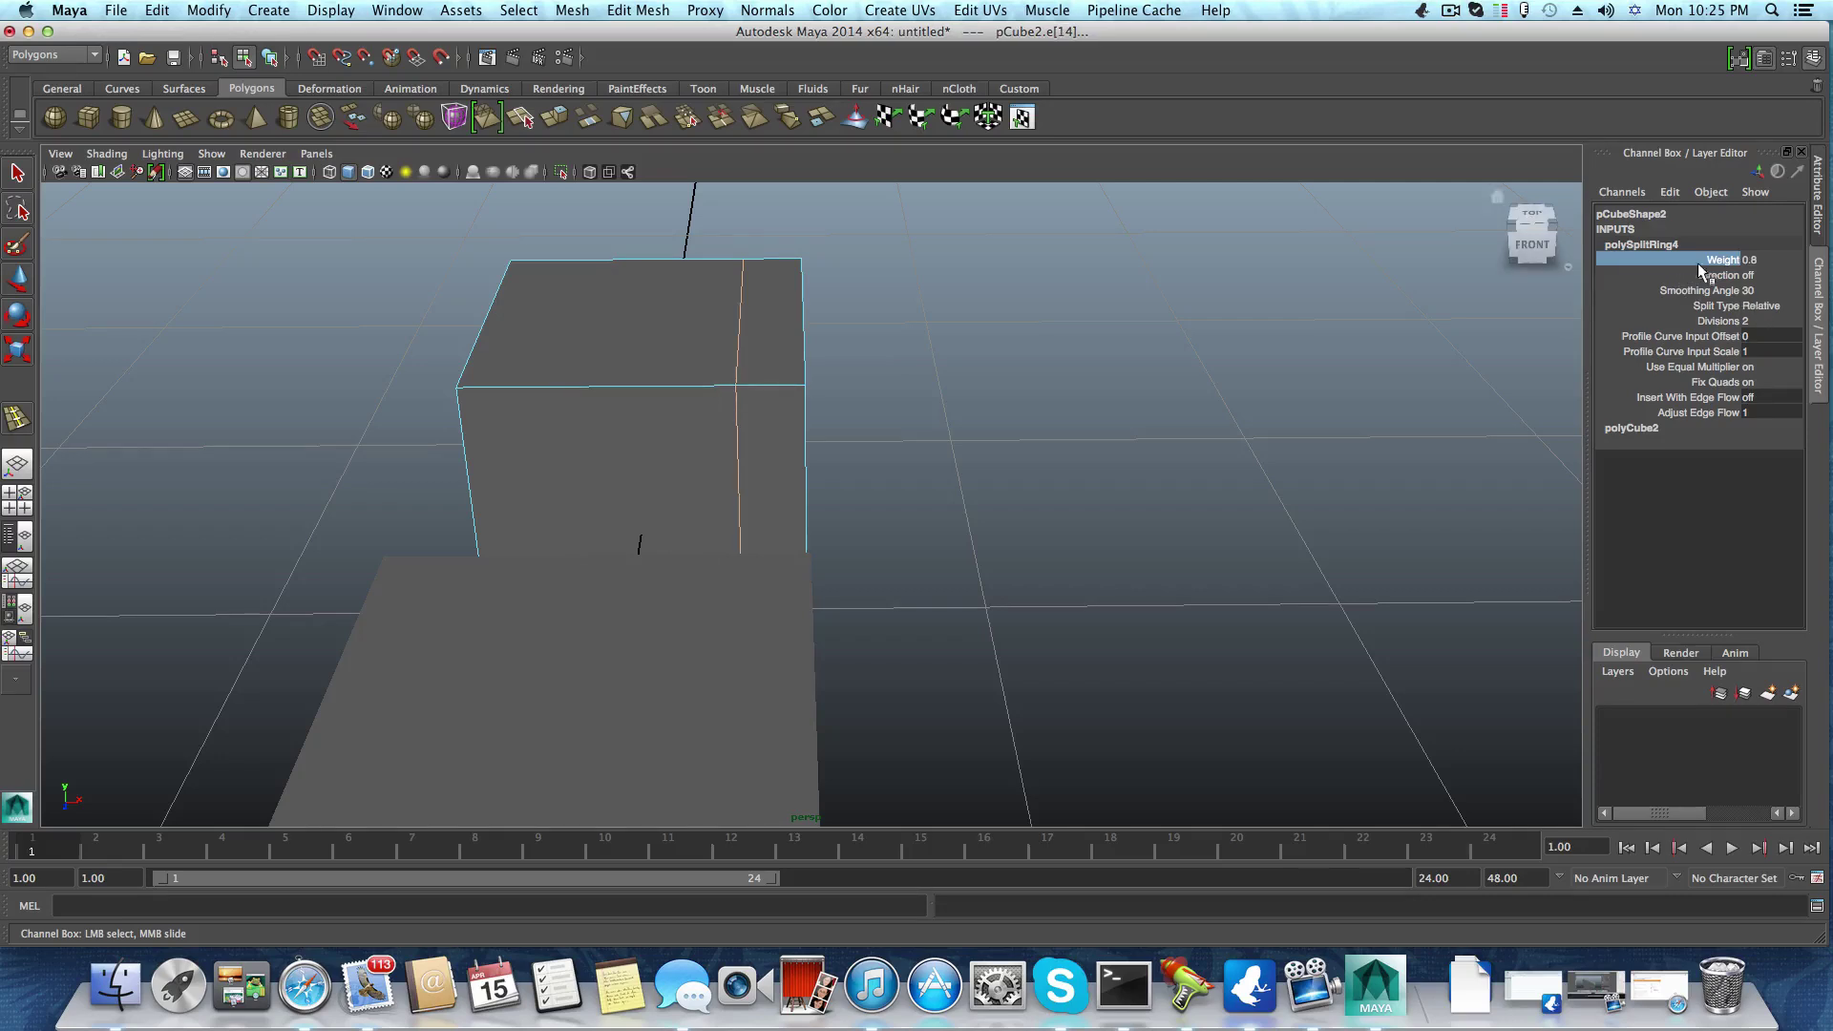
pyautogui.click(1748, 260)
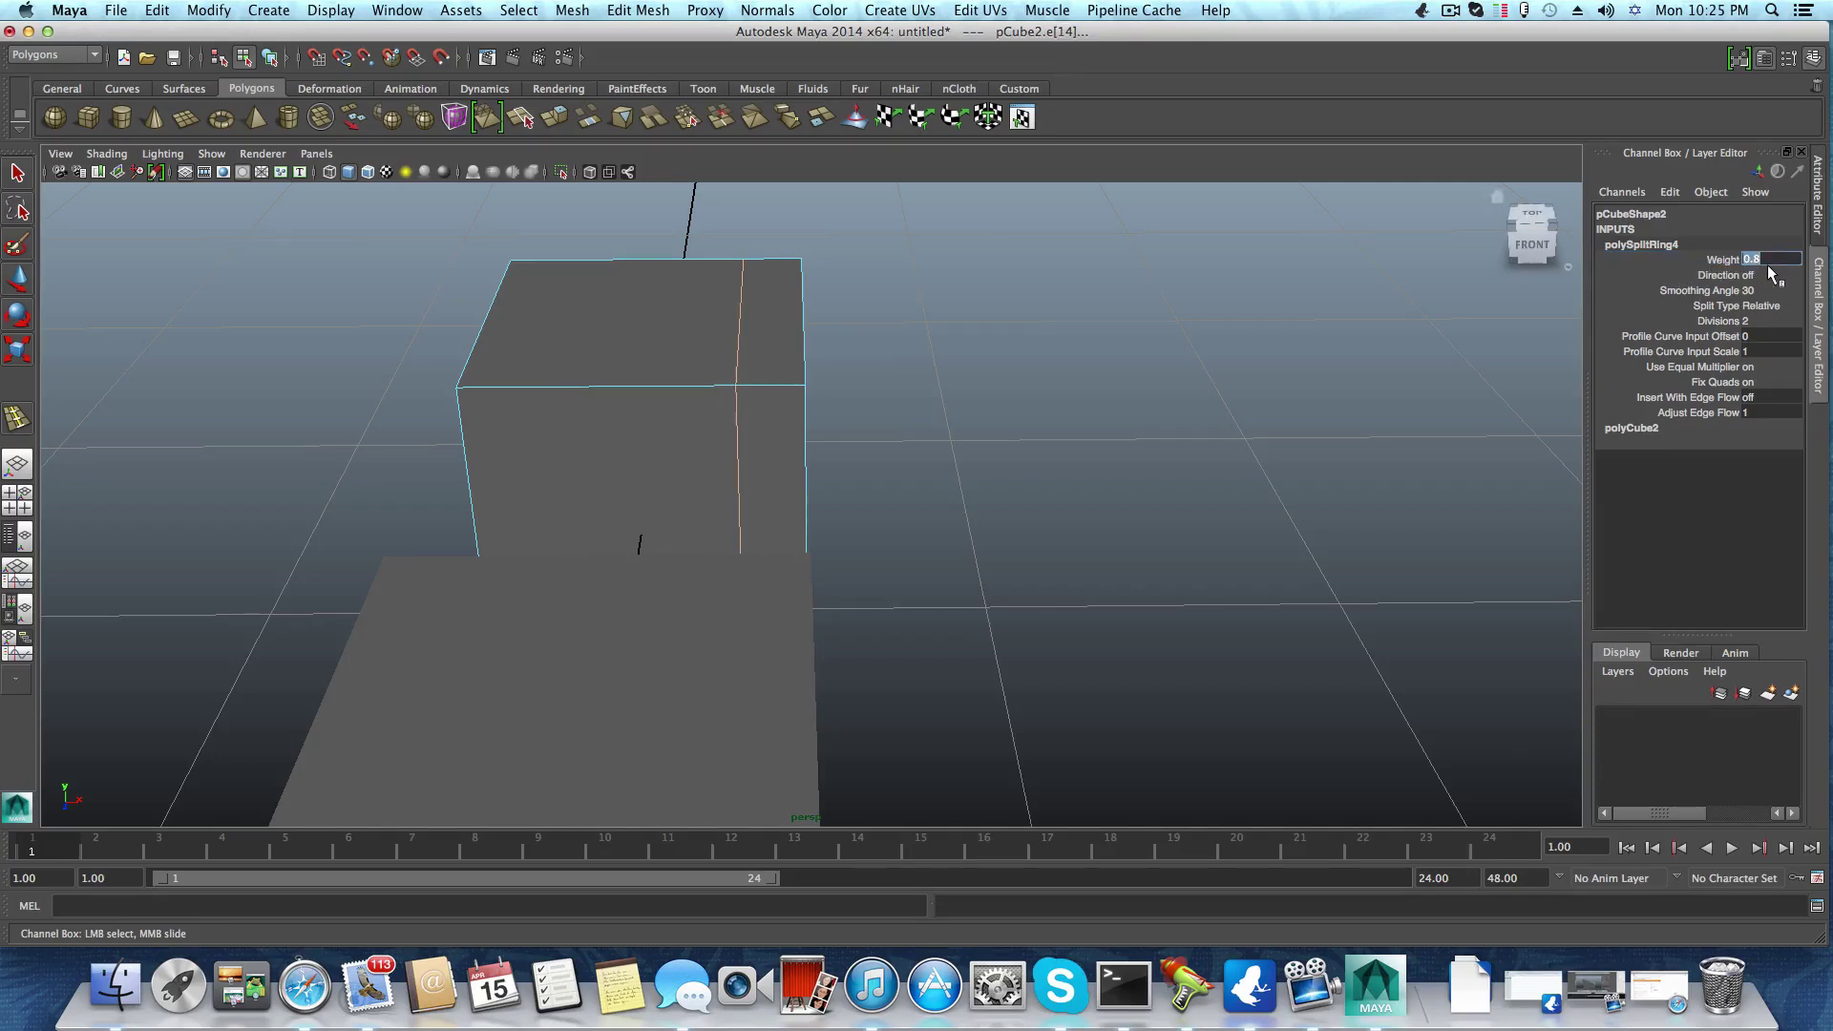
pyautogui.write('0.505')
pyautogui.press('Return')
# Select both cubes and combine them into one mesh with Mesh > Combine
pyautogui.keyDown('alt'); pyautogui.moveTo(955, 362); pyautogui.dragTo(822, 378); pyautogui.keyUp('alt')
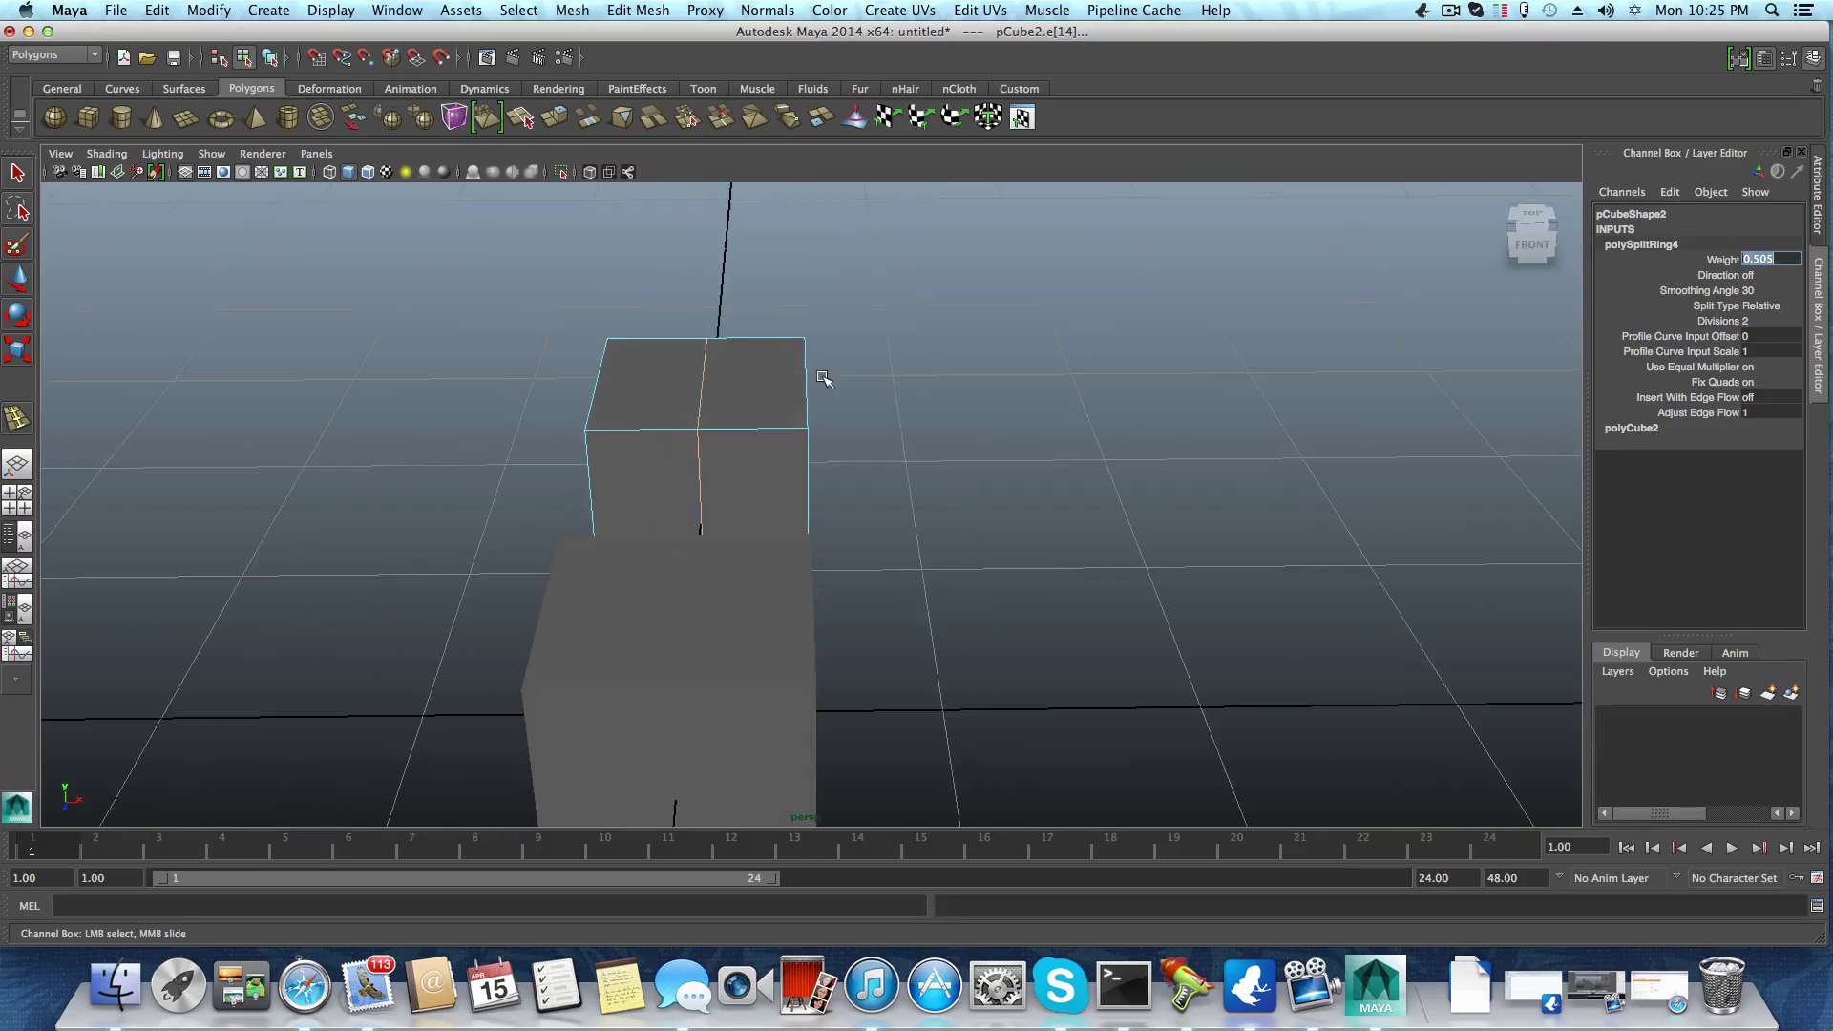
pyautogui.click(716, 600)
pyautogui.keyDown('alt'); pyautogui.moveTo(842, 605); pyautogui.dragTo(728, 577); pyautogui.keyUp('alt')
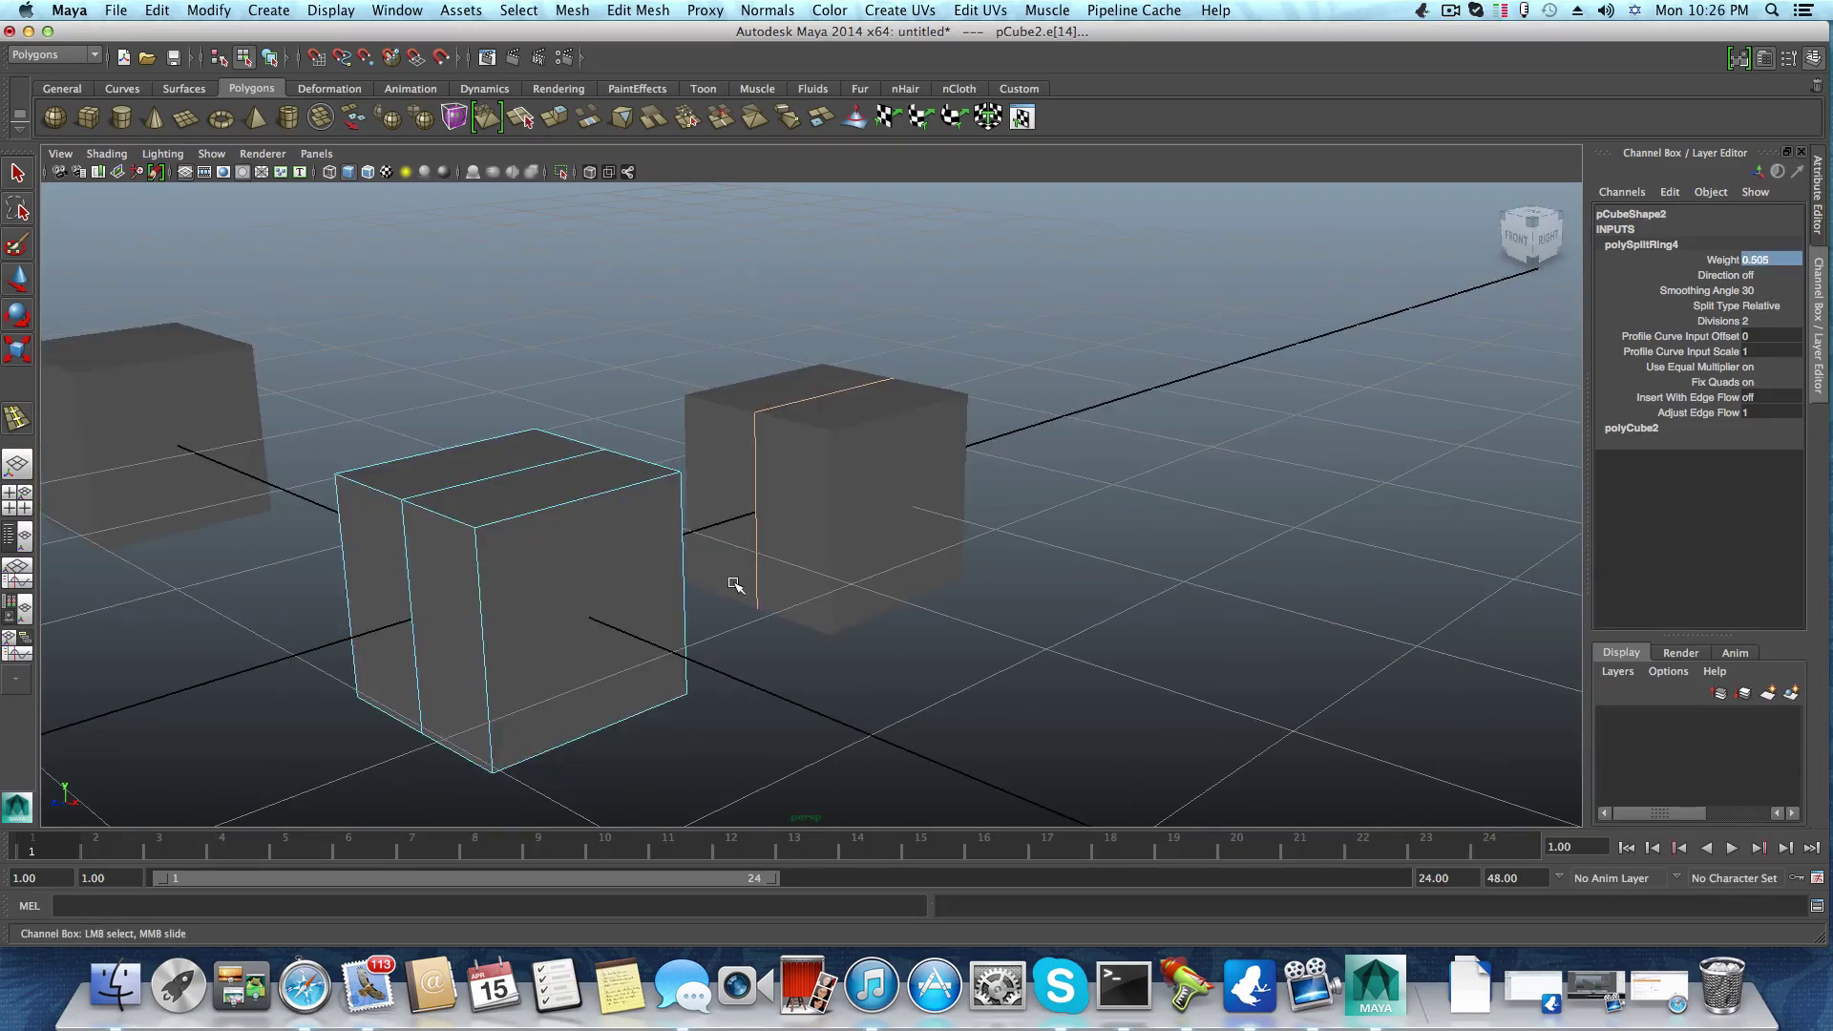
pyautogui.press('F8')
pyautogui.press('F8')
pyautogui.click(833, 470)
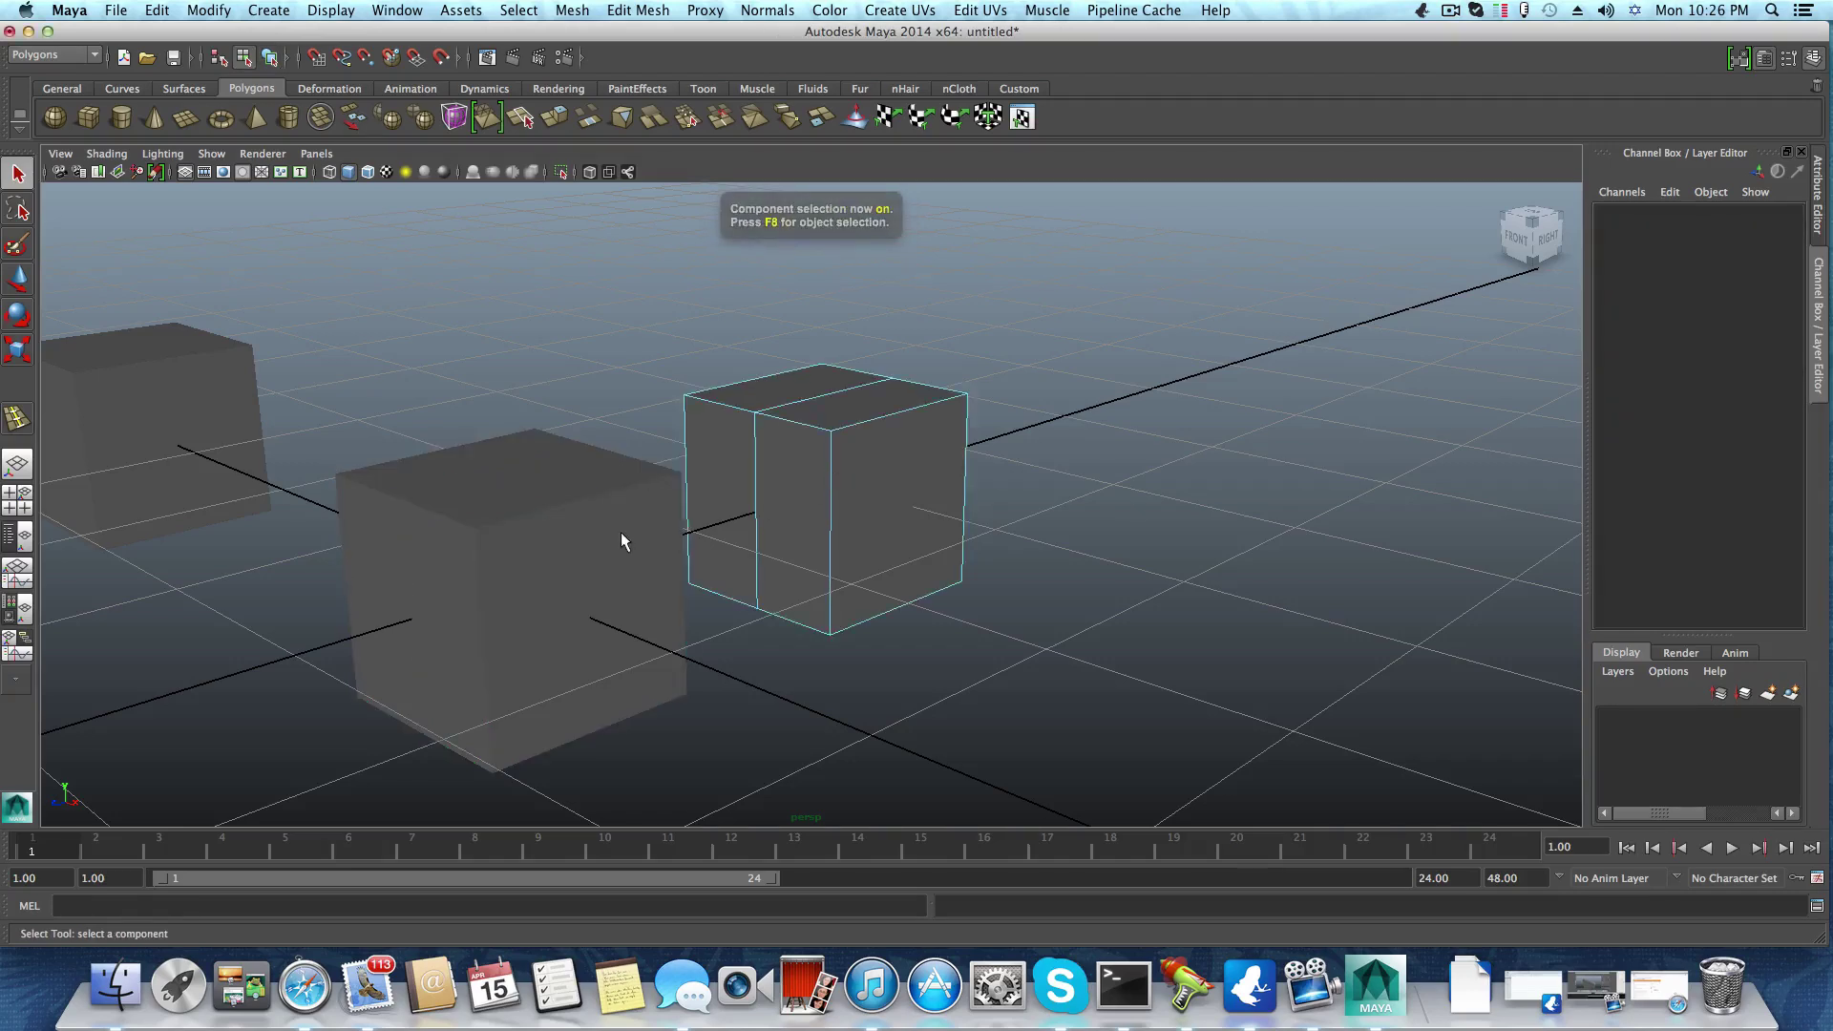
pyautogui.keyDown('shift'); pyautogui.click(622, 535); pyautogui.keyUp('shift')
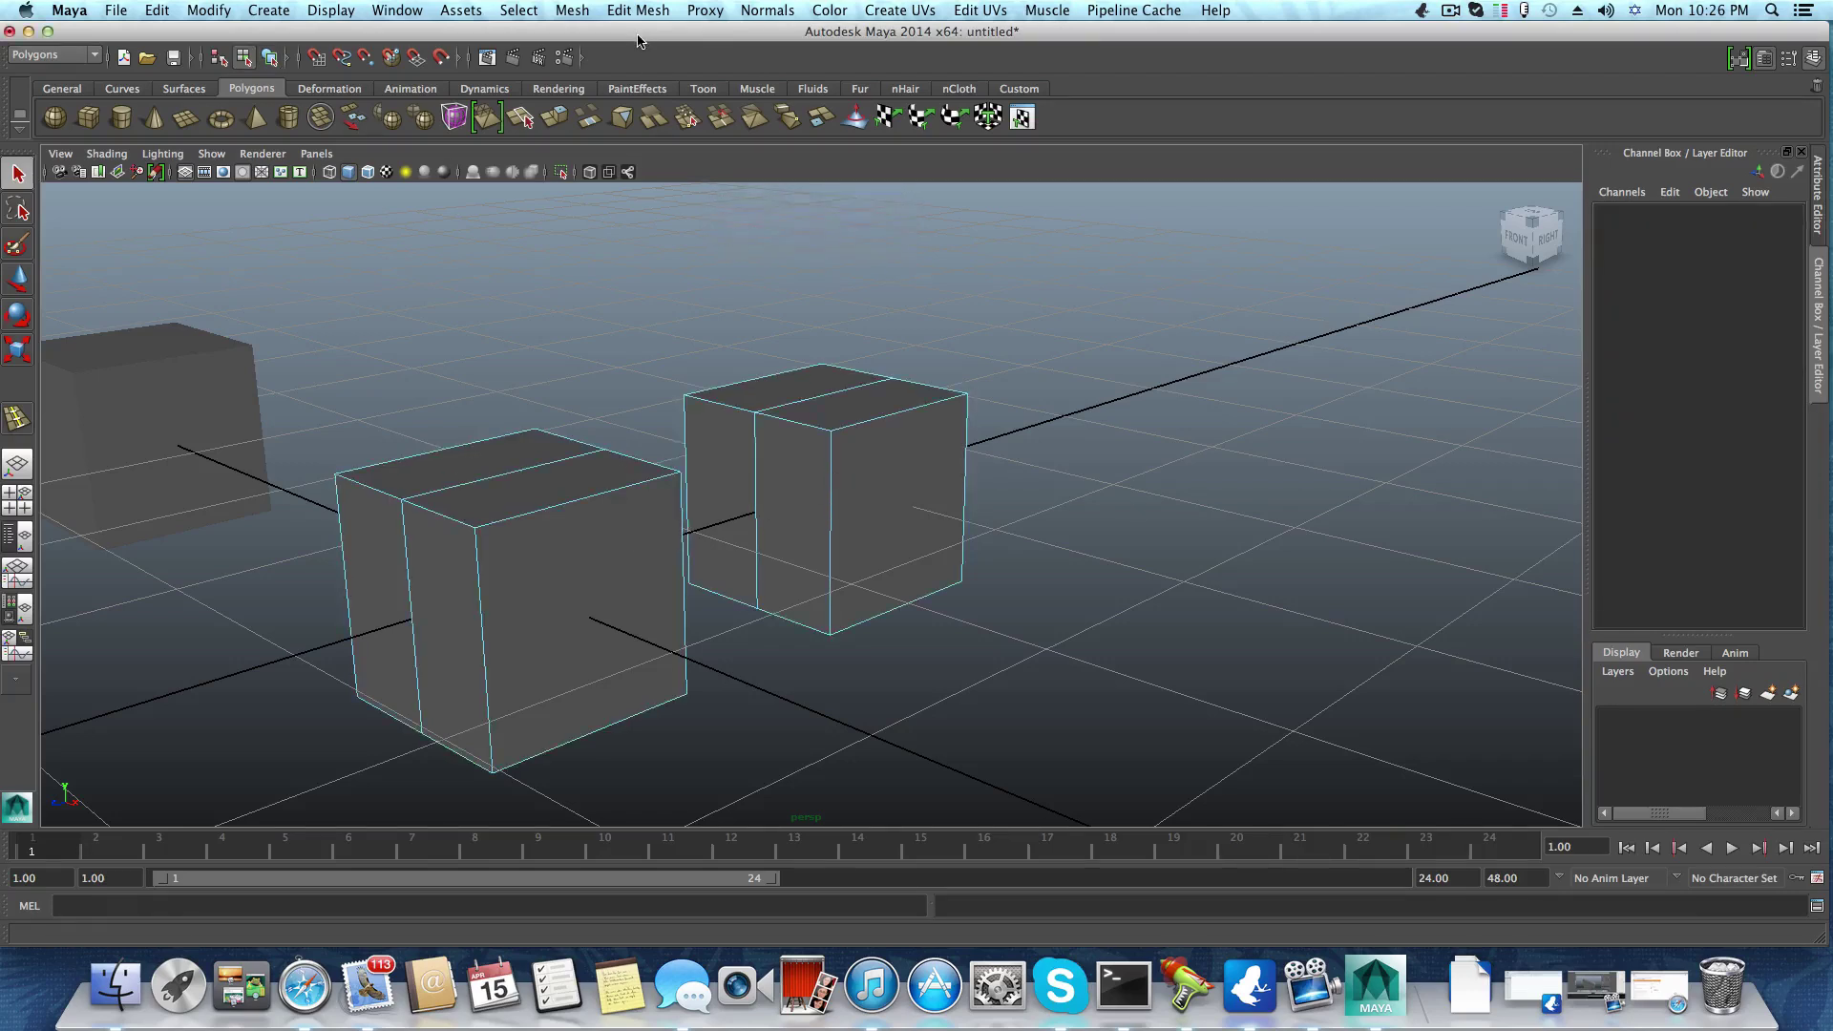
pyautogui.press('F8')
pyautogui.click(572, 11)
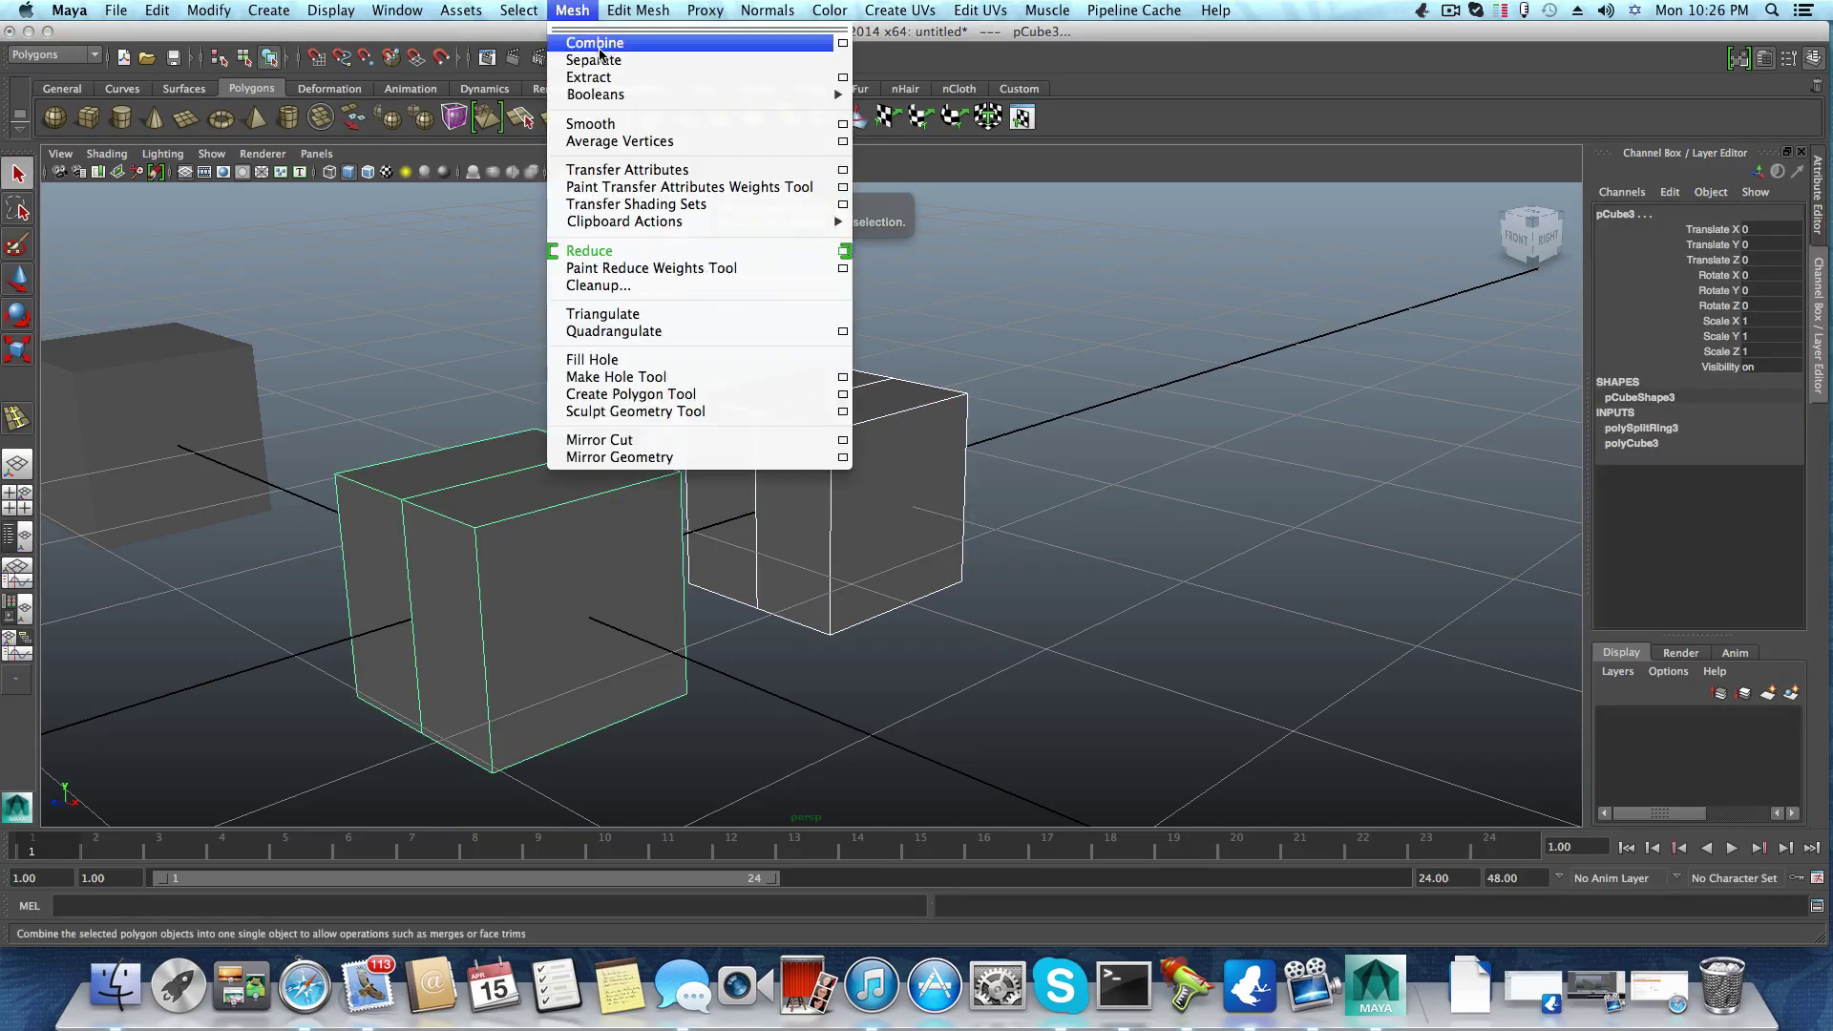
pyautogui.click(616, 43)
# Select the two facing inner faces of the cubes and delete them
pyautogui.moveTo(794, 553)
pyautogui.keyDown('alt'); pyautogui.mouseDown()
pyautogui.moveTo(815, 542)
pyautogui.moveTo(763, 572)
pyautogui.mouseUp(); pyautogui.keyUp('alt')
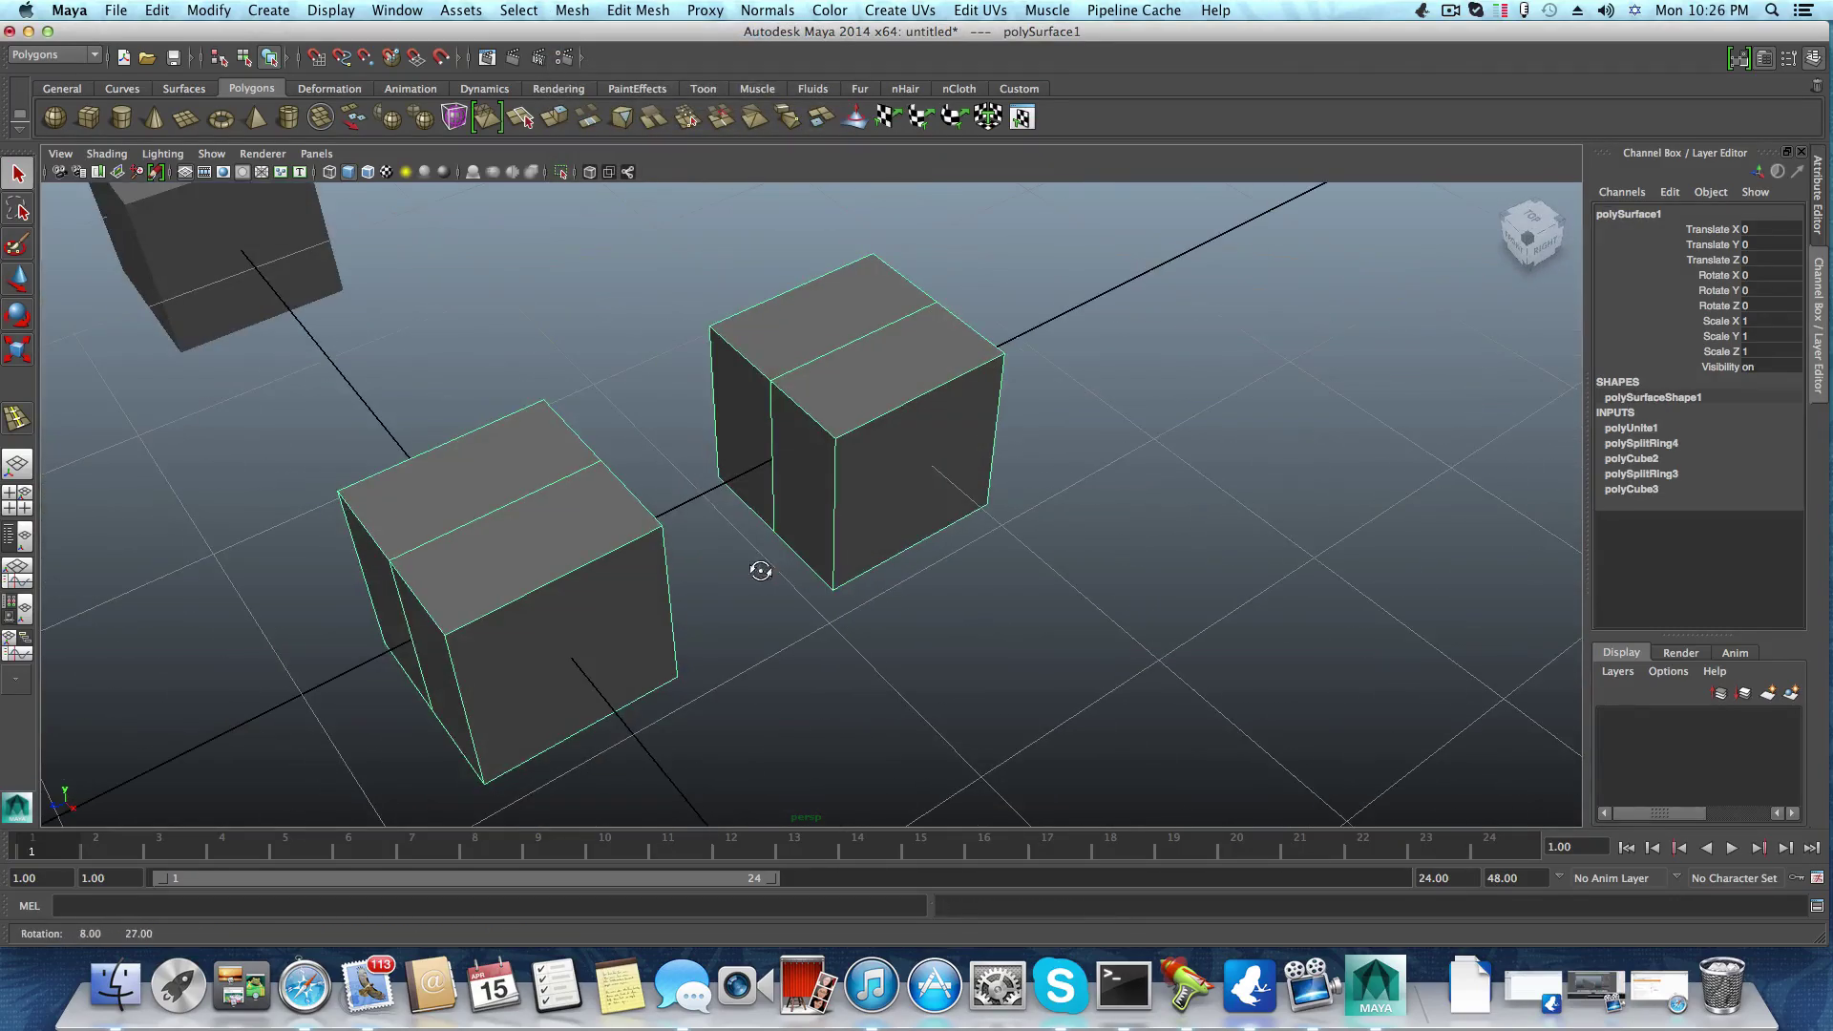
pyautogui.moveTo(817, 482); pyautogui.dragTo(804, 530, button='right')
pyautogui.click(805, 530)
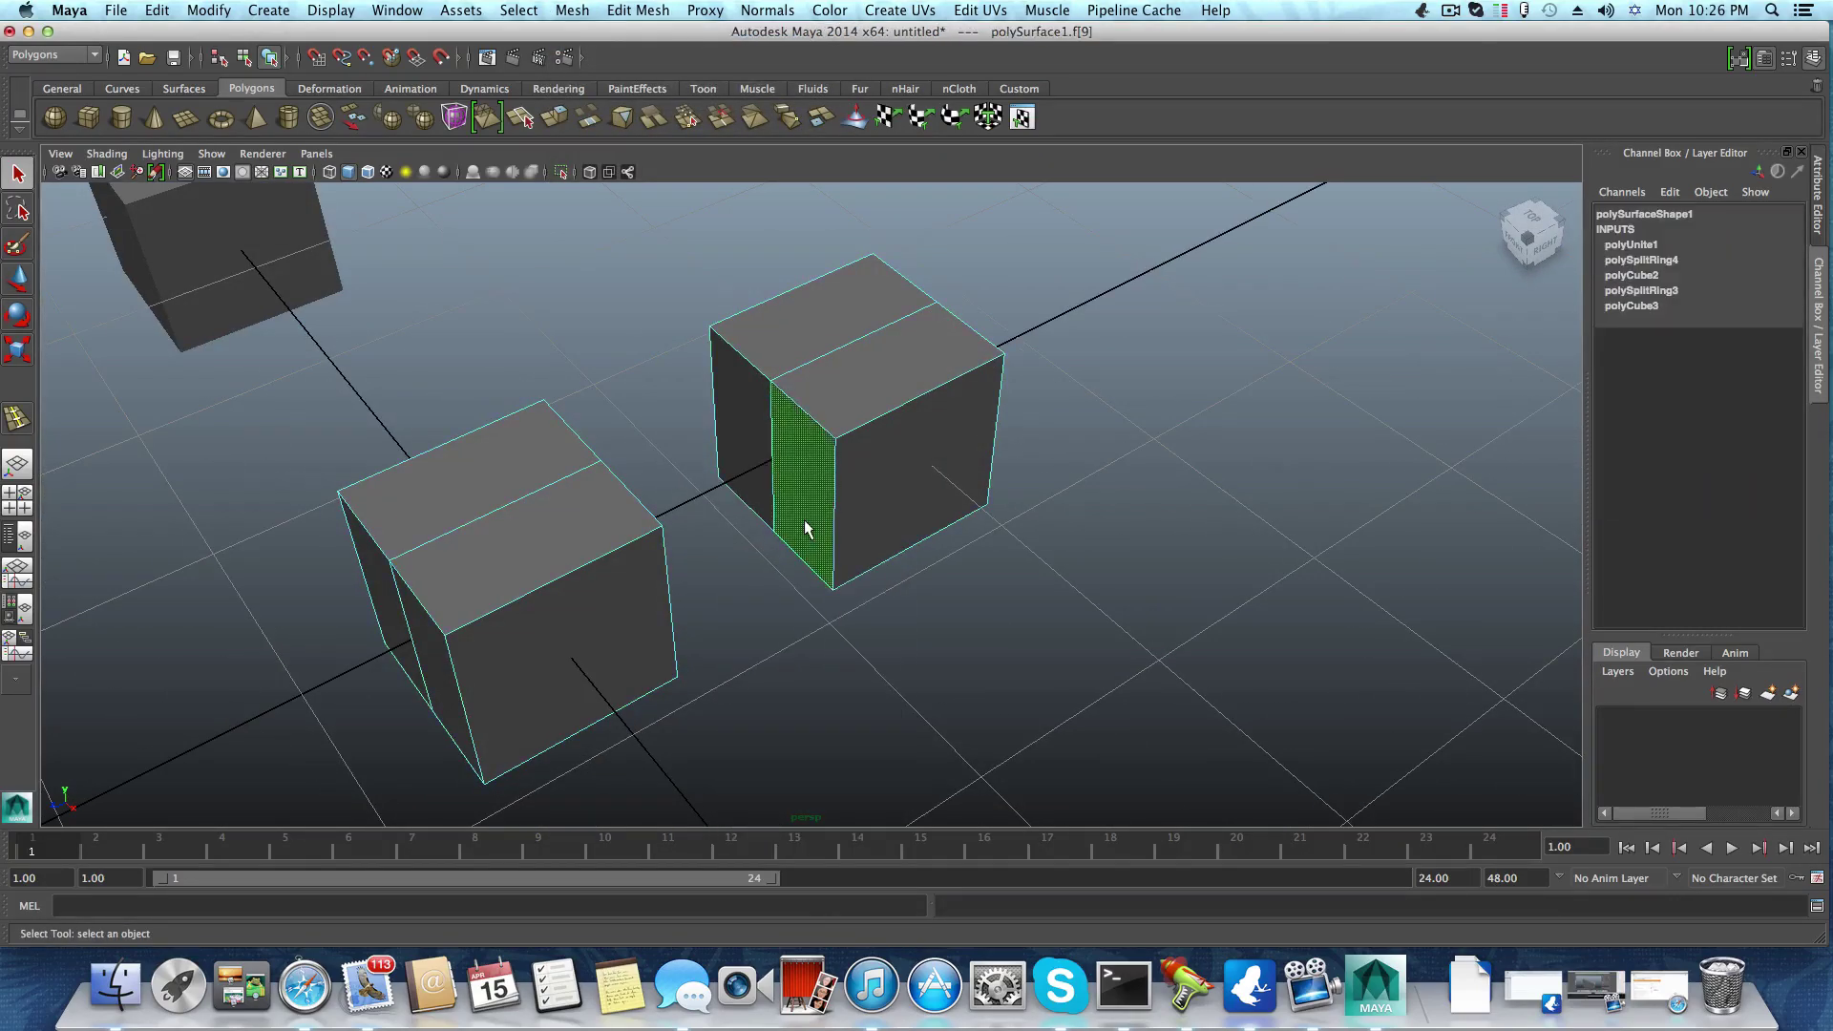
pyautogui.keyDown('alt'); pyautogui.moveTo(777, 524); pyautogui.dragTo(908, 483); pyautogui.keyUp('alt')
pyautogui.click(681, 458)
pyautogui.press('Delete')
# Select the open border edges in edge mode
pyautogui.moveTo(831, 459); pyautogui.dragTo(811, 444, button='right')
pyautogui.click(819, 442)
pyautogui.keyDown('alt'); pyautogui.moveTo(819, 442); pyautogui.dragTo(859, 496); pyautogui.keyUp('alt')
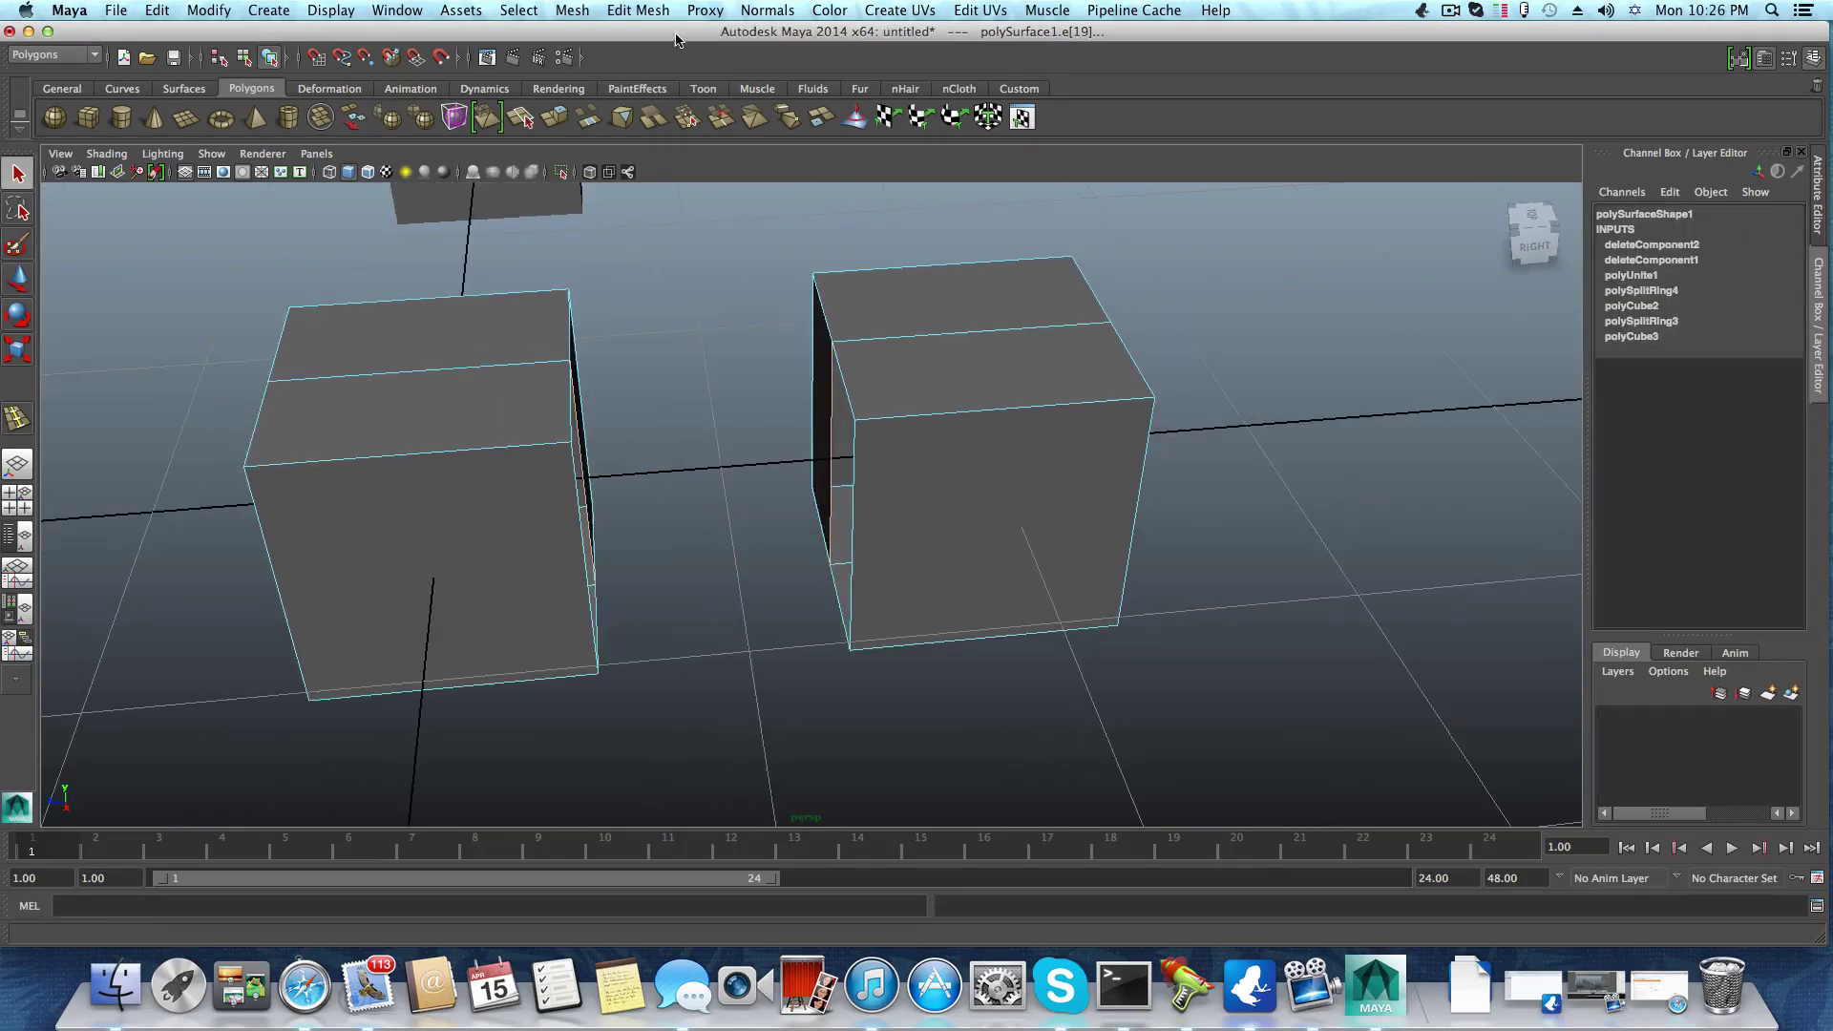
# Bridge the border edges linearly with 5 divisions, inspect it, and return to object mode
pyautogui.click(638, 11)
pyautogui.click(658, 118)
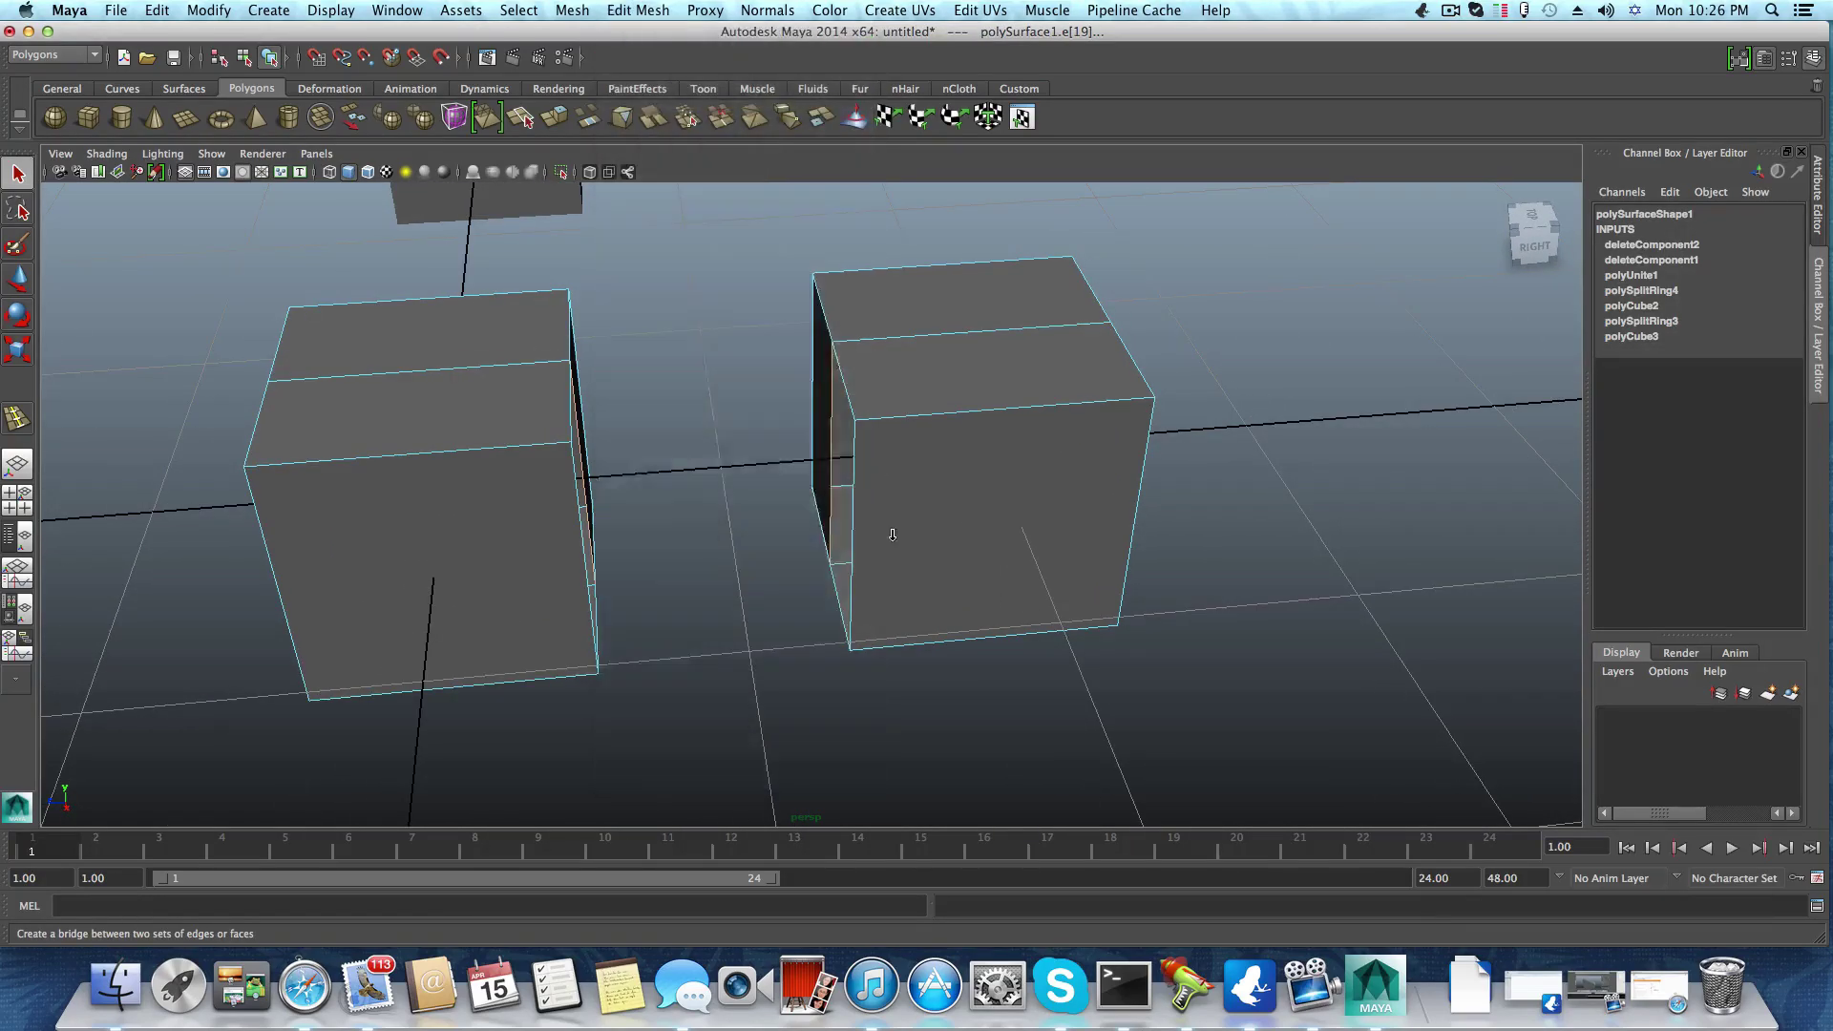
pyautogui.moveTo(845, 515)
pyautogui.keyDown('alt'); pyautogui.mouseDown()
pyautogui.moveTo(1149, 487)
pyautogui.moveTo(917, 372)
pyautogui.moveTo(1041, 417)
pyautogui.moveTo(740, 536)
pyautogui.moveTo(552, 413)
pyautogui.moveTo(728, 643)
pyautogui.moveTo(843, 675)
pyautogui.moveTo(933, 602)
pyautogui.moveTo(861, 514)
pyautogui.mouseUp(); pyautogui.keyUp('alt')
pyautogui.keyDown('alt'); pyautogui.moveTo(923, 634); pyautogui.dragTo(700, 630); pyautogui.keyUp('alt')
pyautogui.keyDown('alt'); pyautogui.moveTo(862, 661); pyautogui.dragTo(859, 592); pyautogui.keyUp('alt')
pyautogui.keyDown('alt'); pyautogui.moveTo(689, 542); pyautogui.dragTo(650, 603); pyautogui.keyUp('alt')
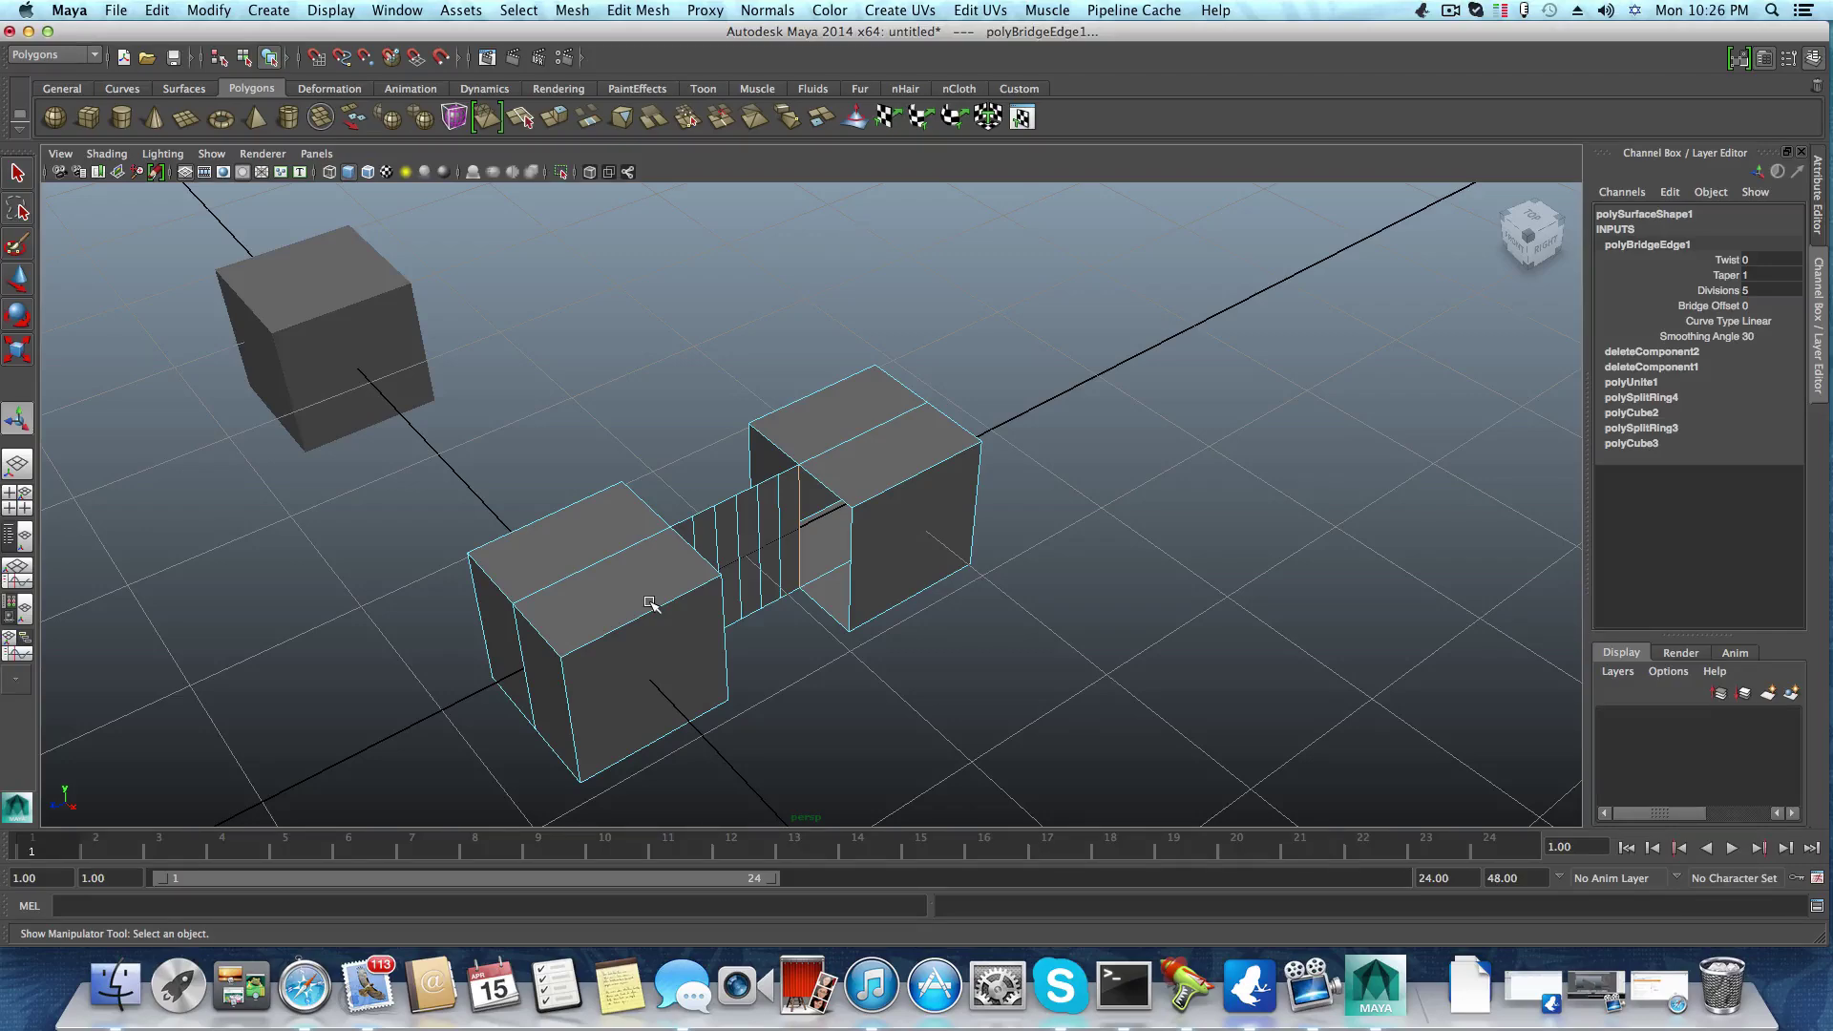
pyautogui.press('F8')
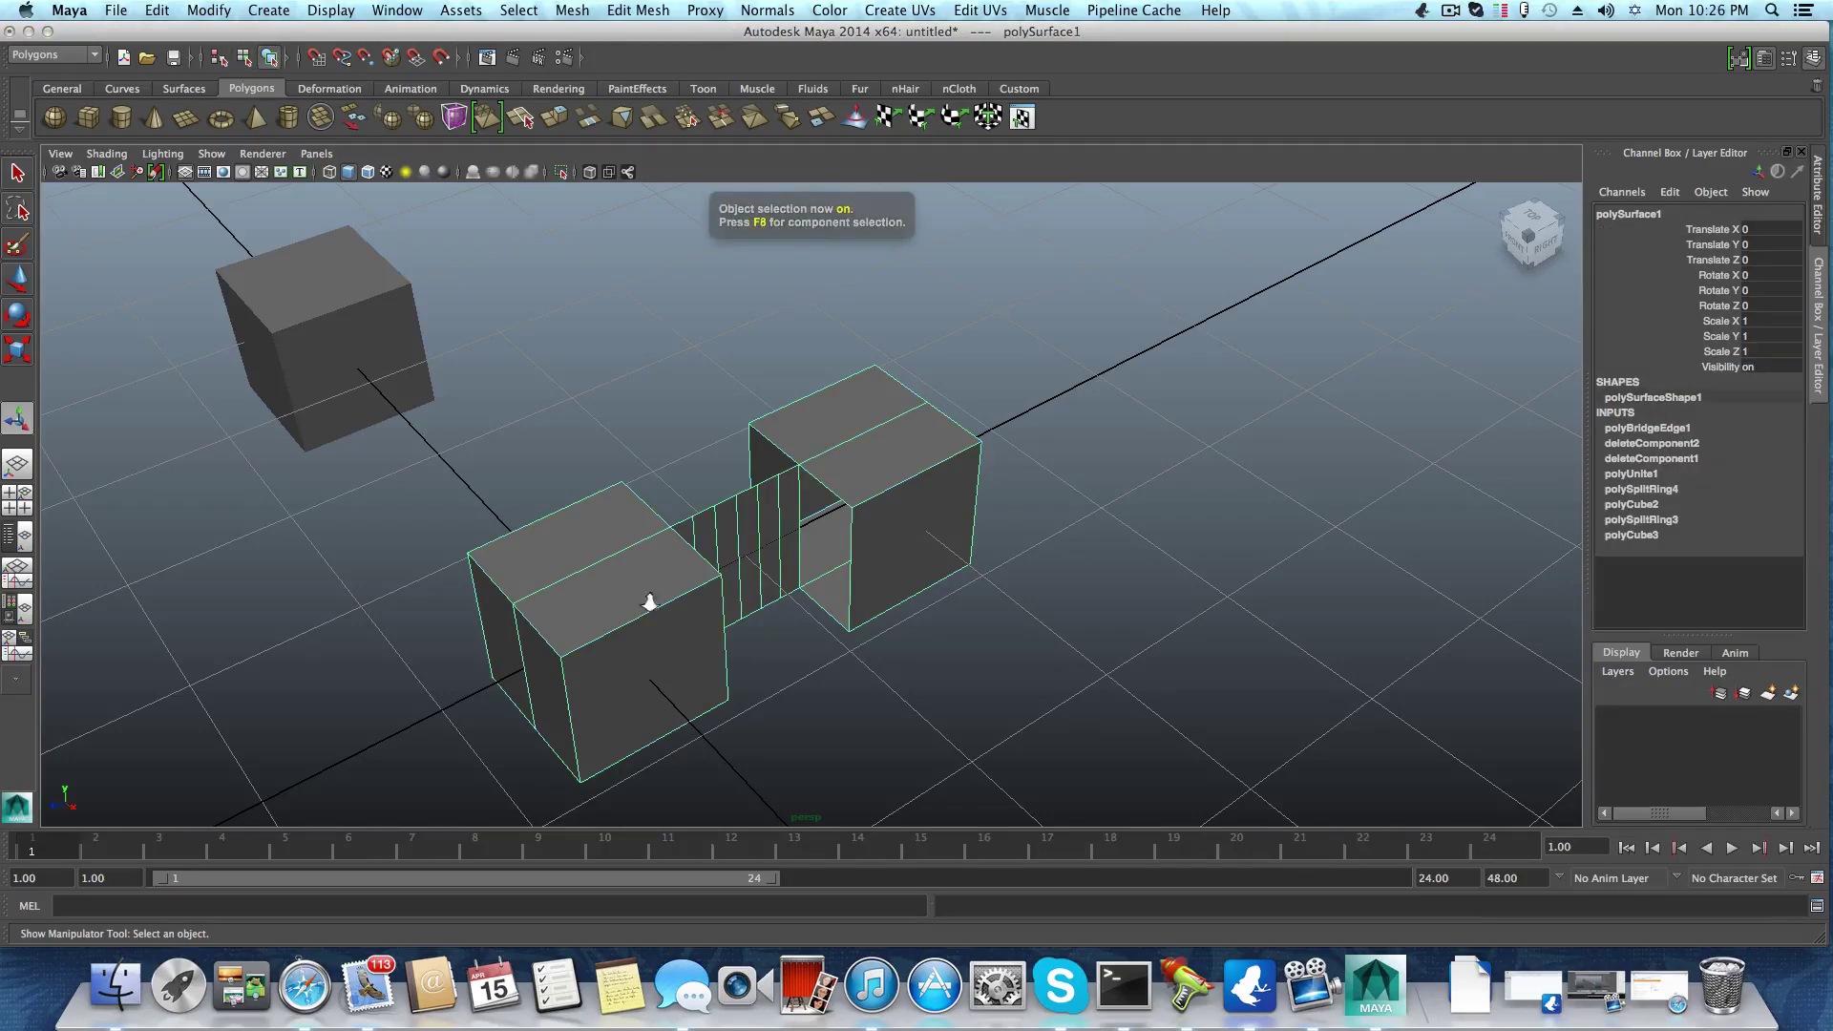
# Expand the collapsed status-line sections to reveal the Construction History toggle, then zoom in on the mesh
pyautogui.keyDown('alt'); pyautogui.moveTo(649, 601); pyautogui.dragTo(951, 625); pyautogui.keyUp('alt')
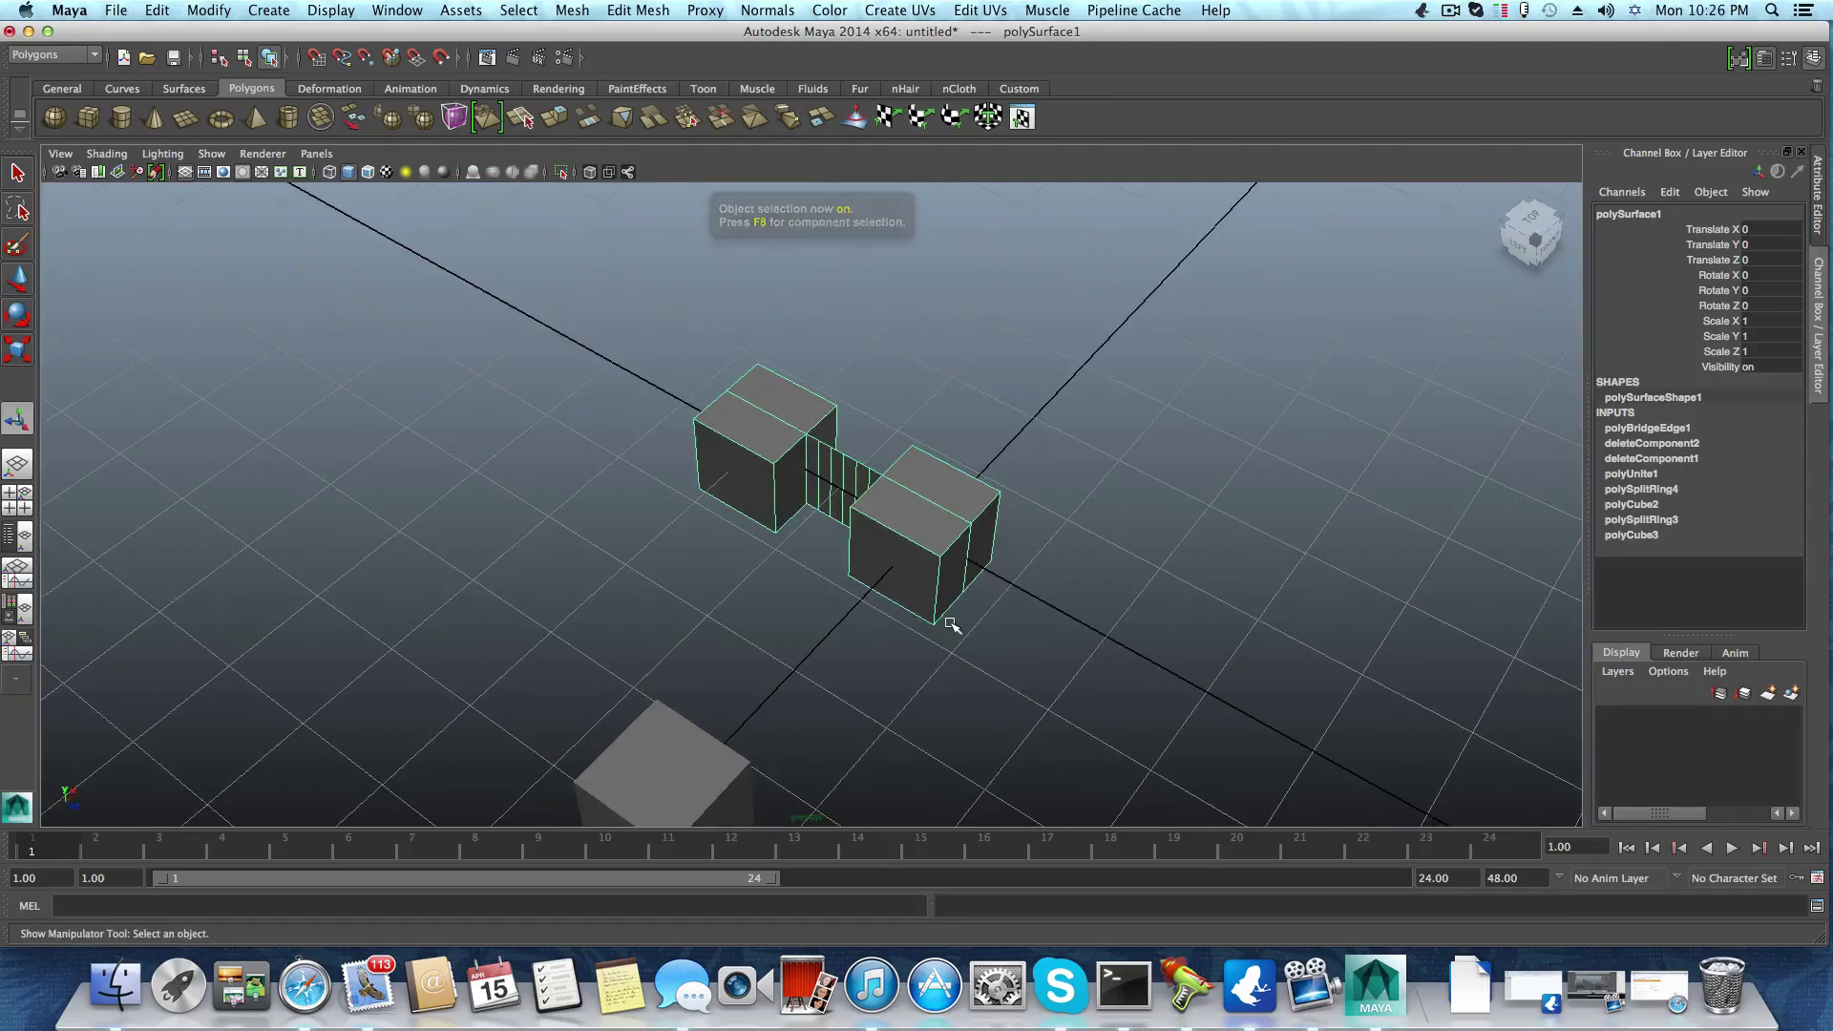
pyautogui.keyDown('alt'); pyautogui.moveTo(707, 625); pyautogui.dragTo(700, 503); pyautogui.keyUp('alt')
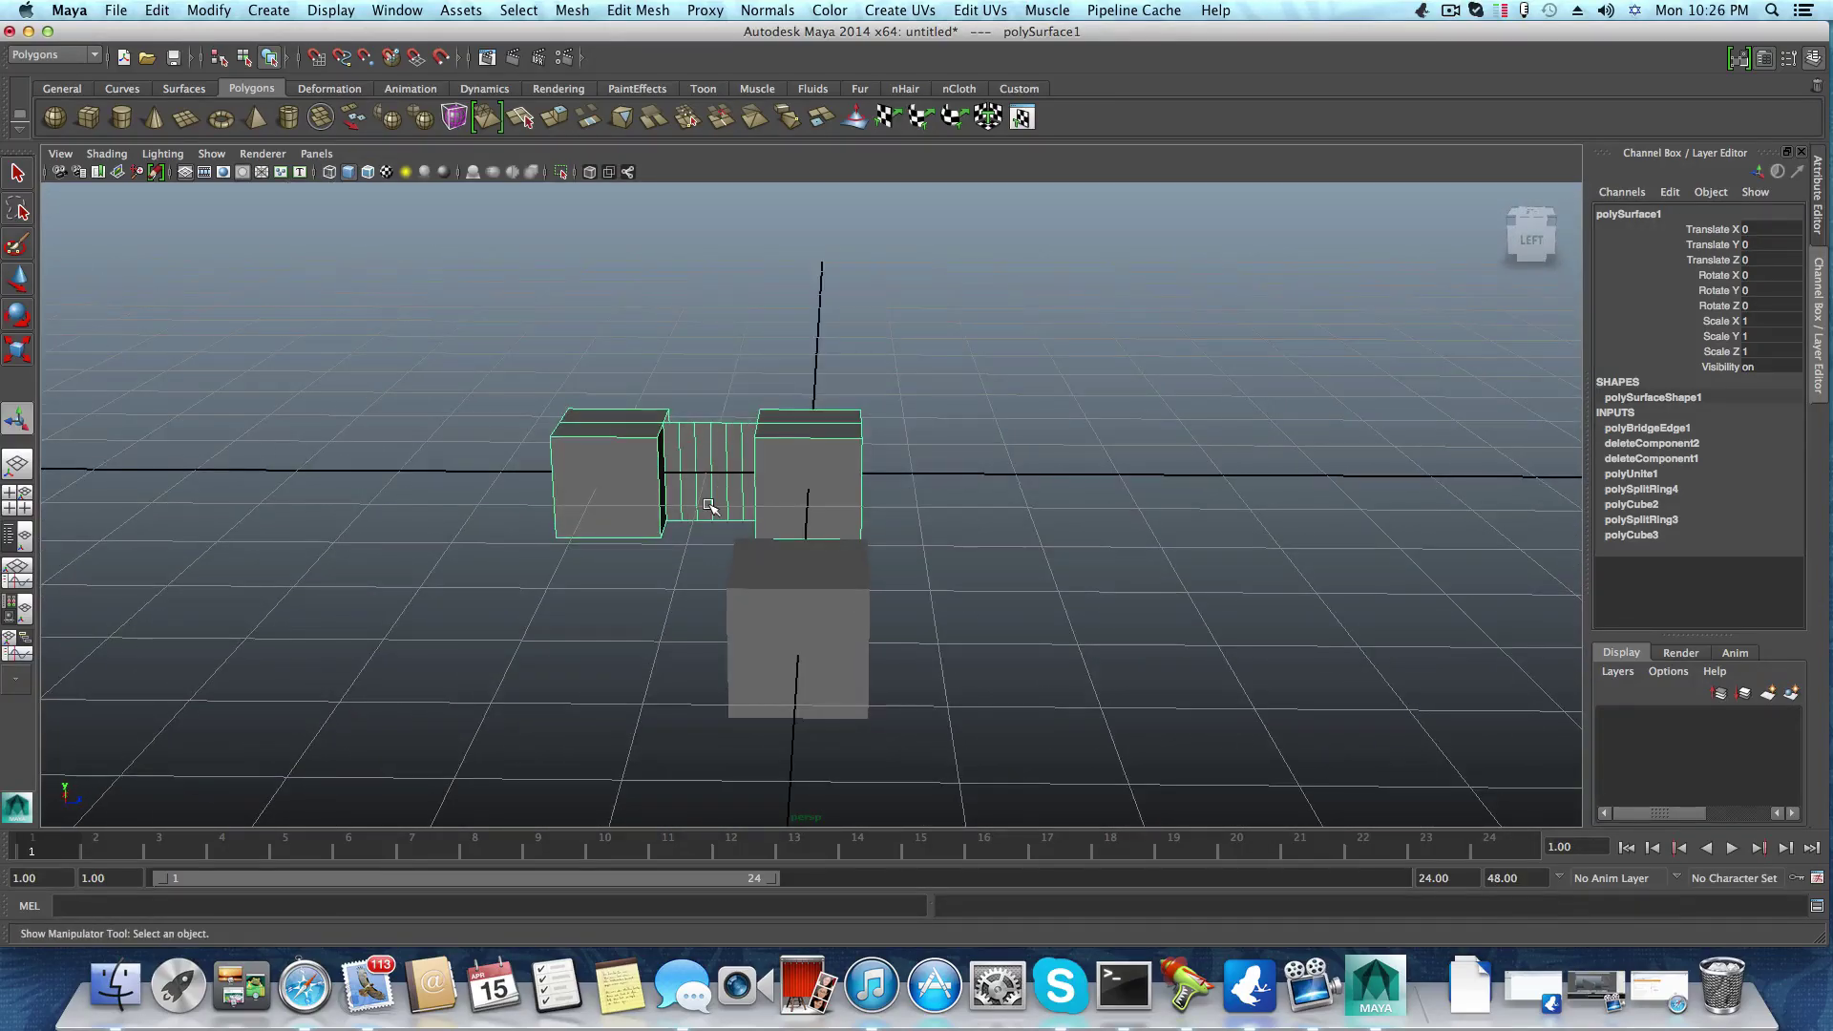
pyautogui.keyDown('alt'); pyautogui.moveTo(711, 526); pyautogui.dragTo(754, 574, button='middle'); pyautogui.keyUp('alt')
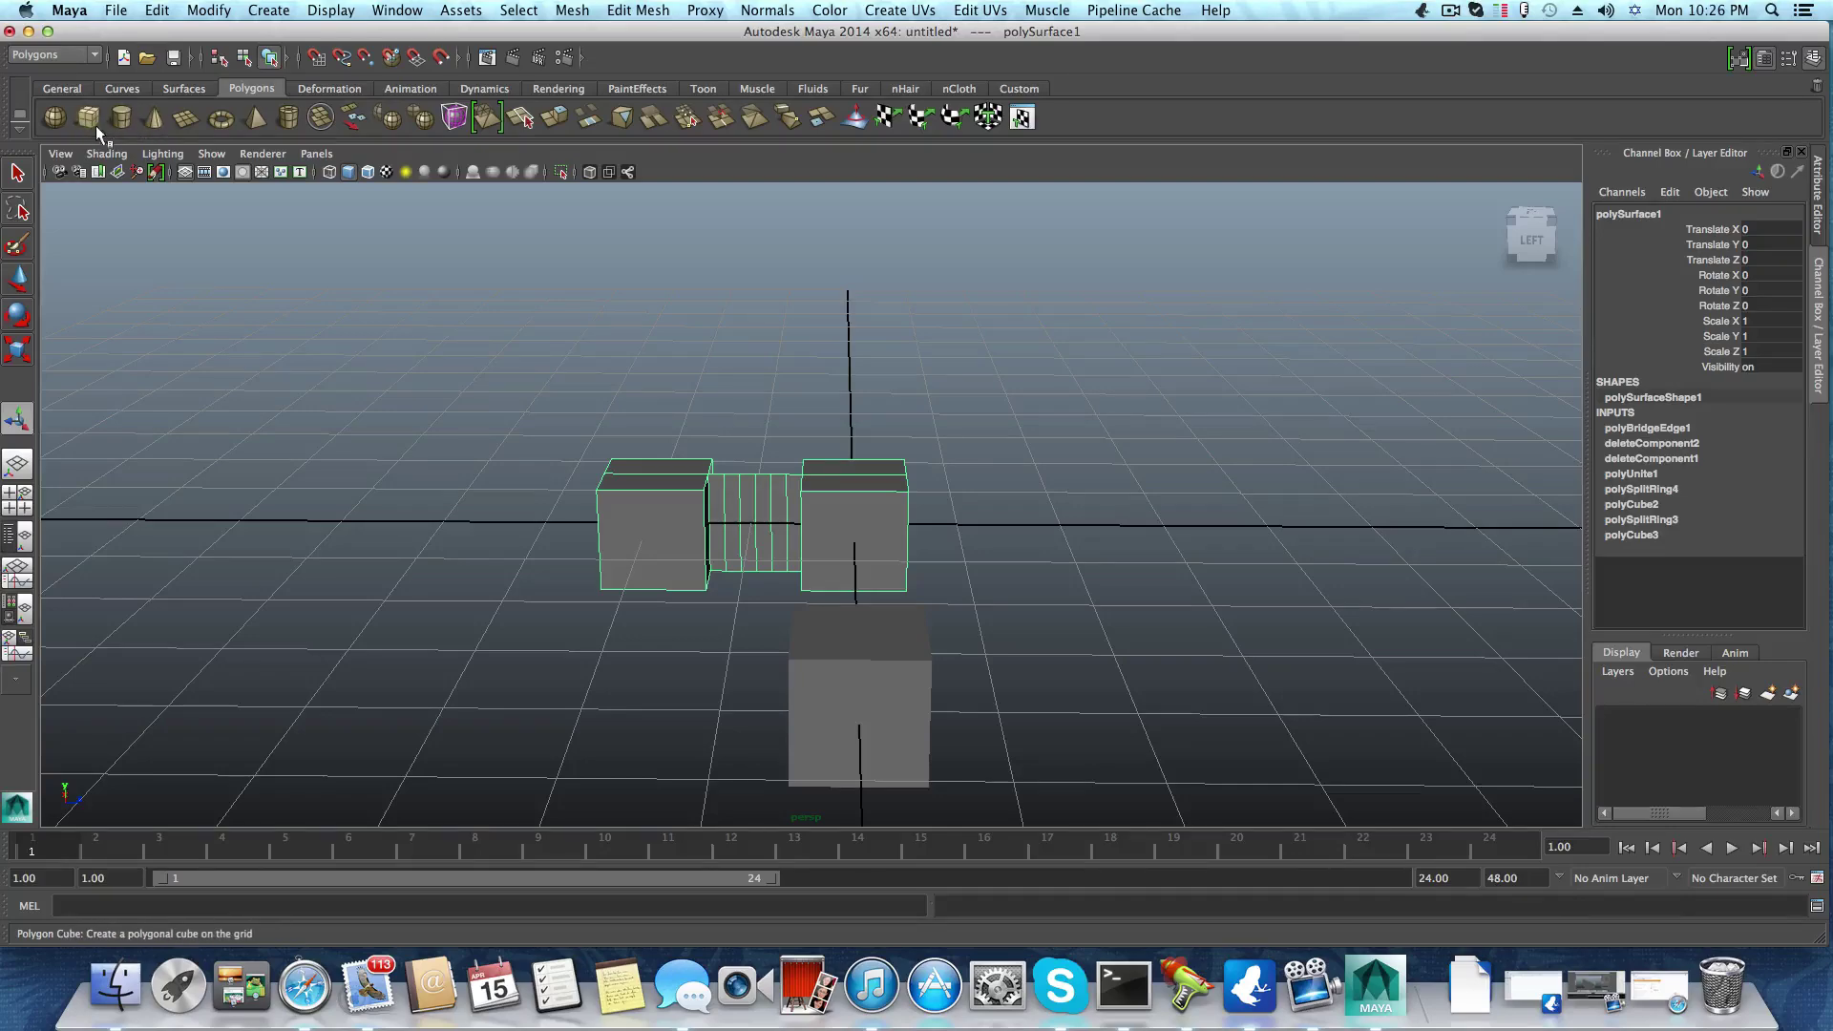
pyautogui.keyDown('alt'); pyautogui.moveTo(897, 668); pyautogui.dragTo(941, 615); pyautogui.keyUp('alt')
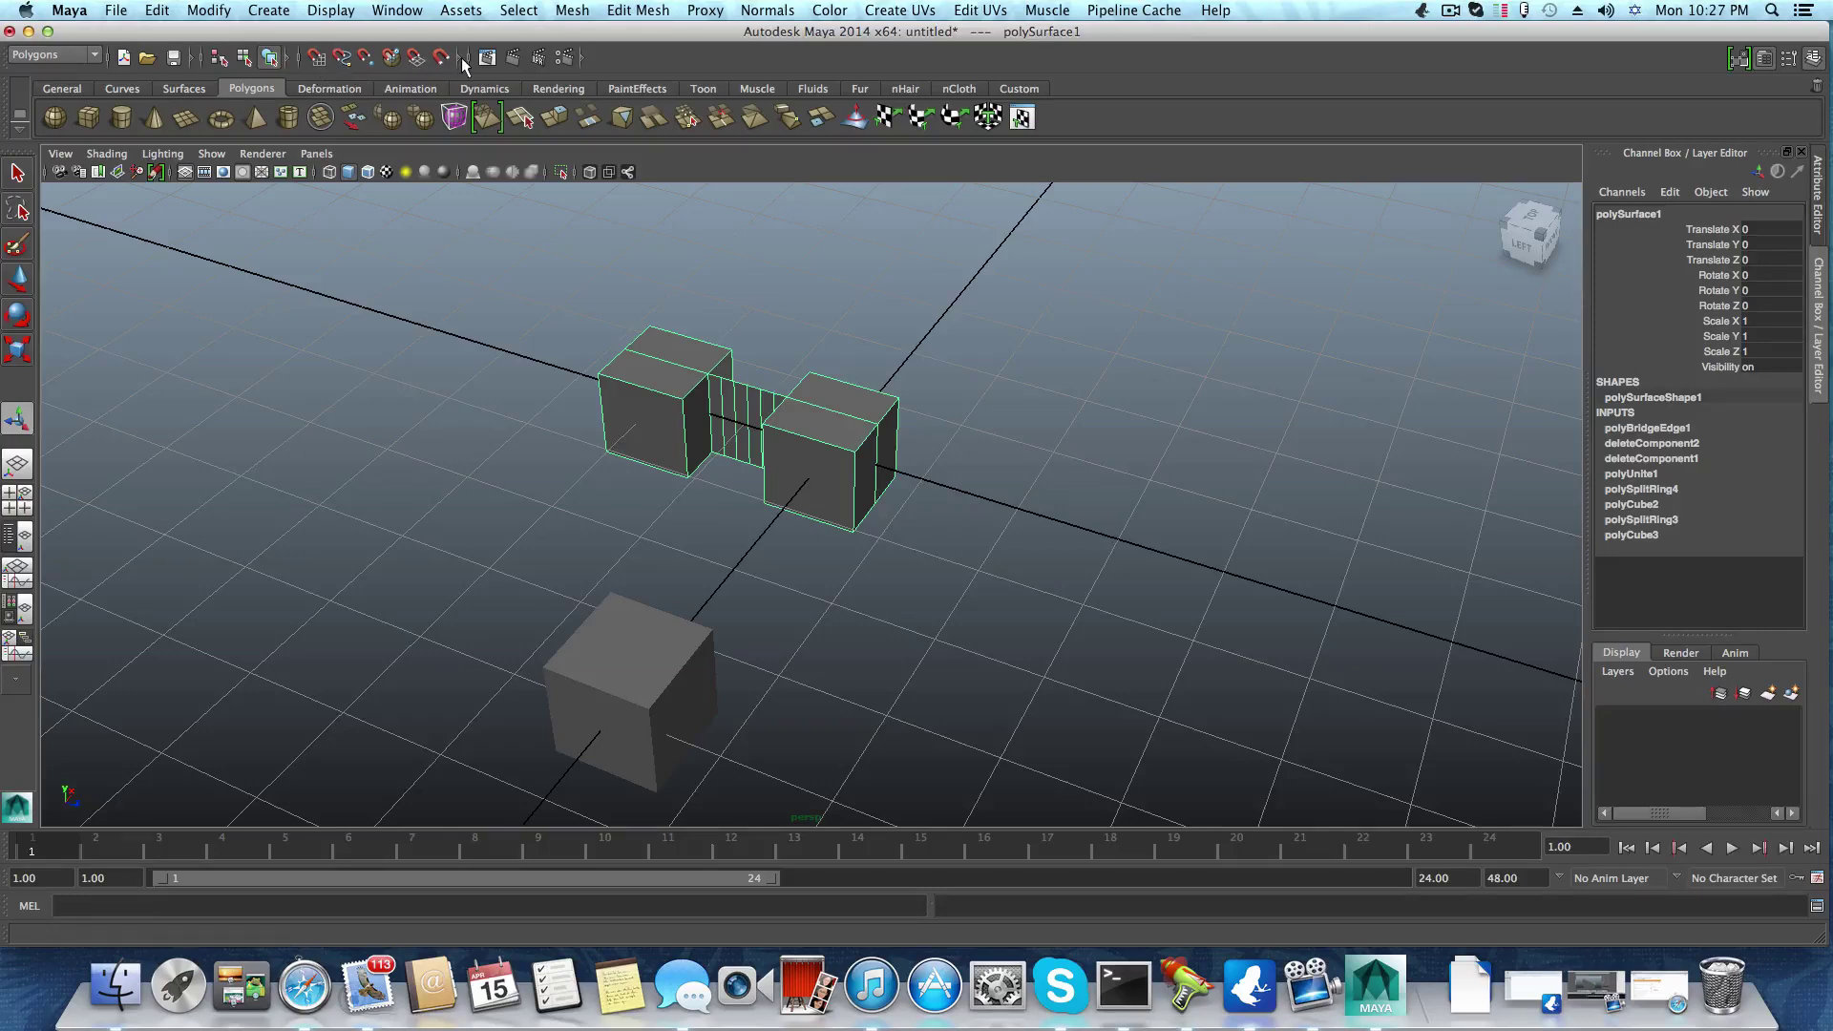
pyautogui.click(581, 55)
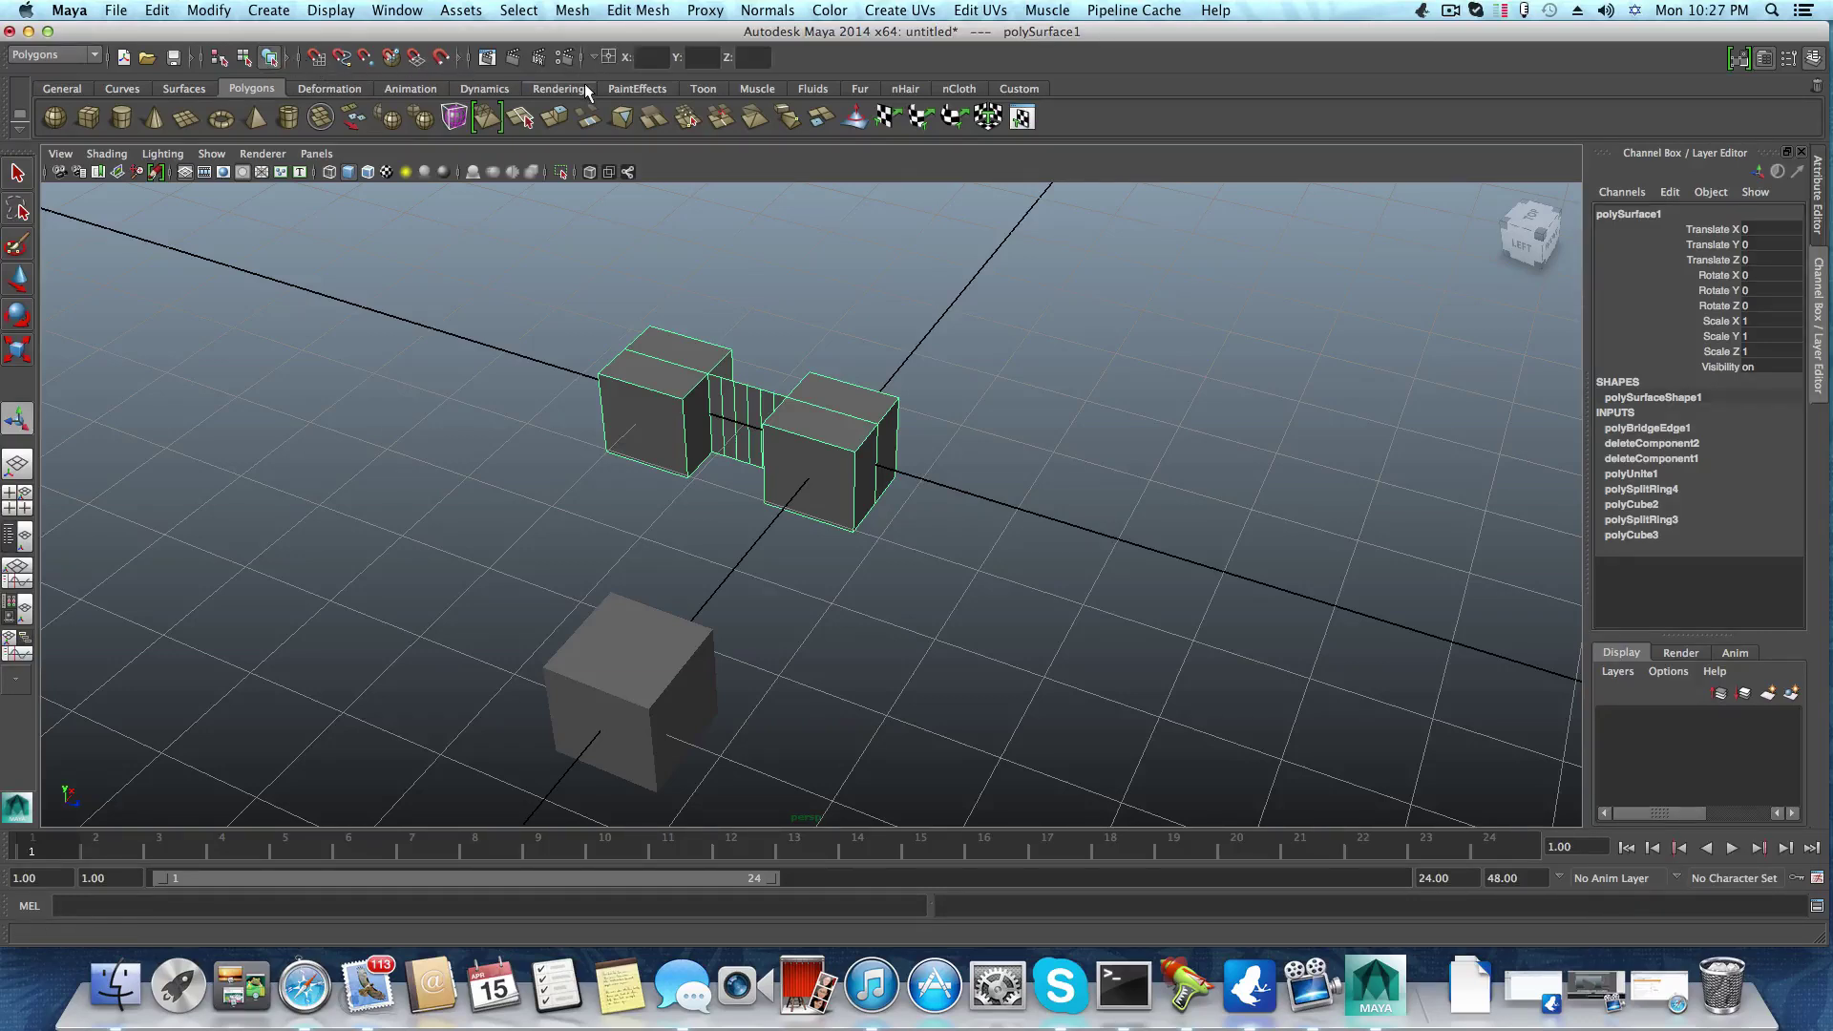
pyautogui.click(460, 59)
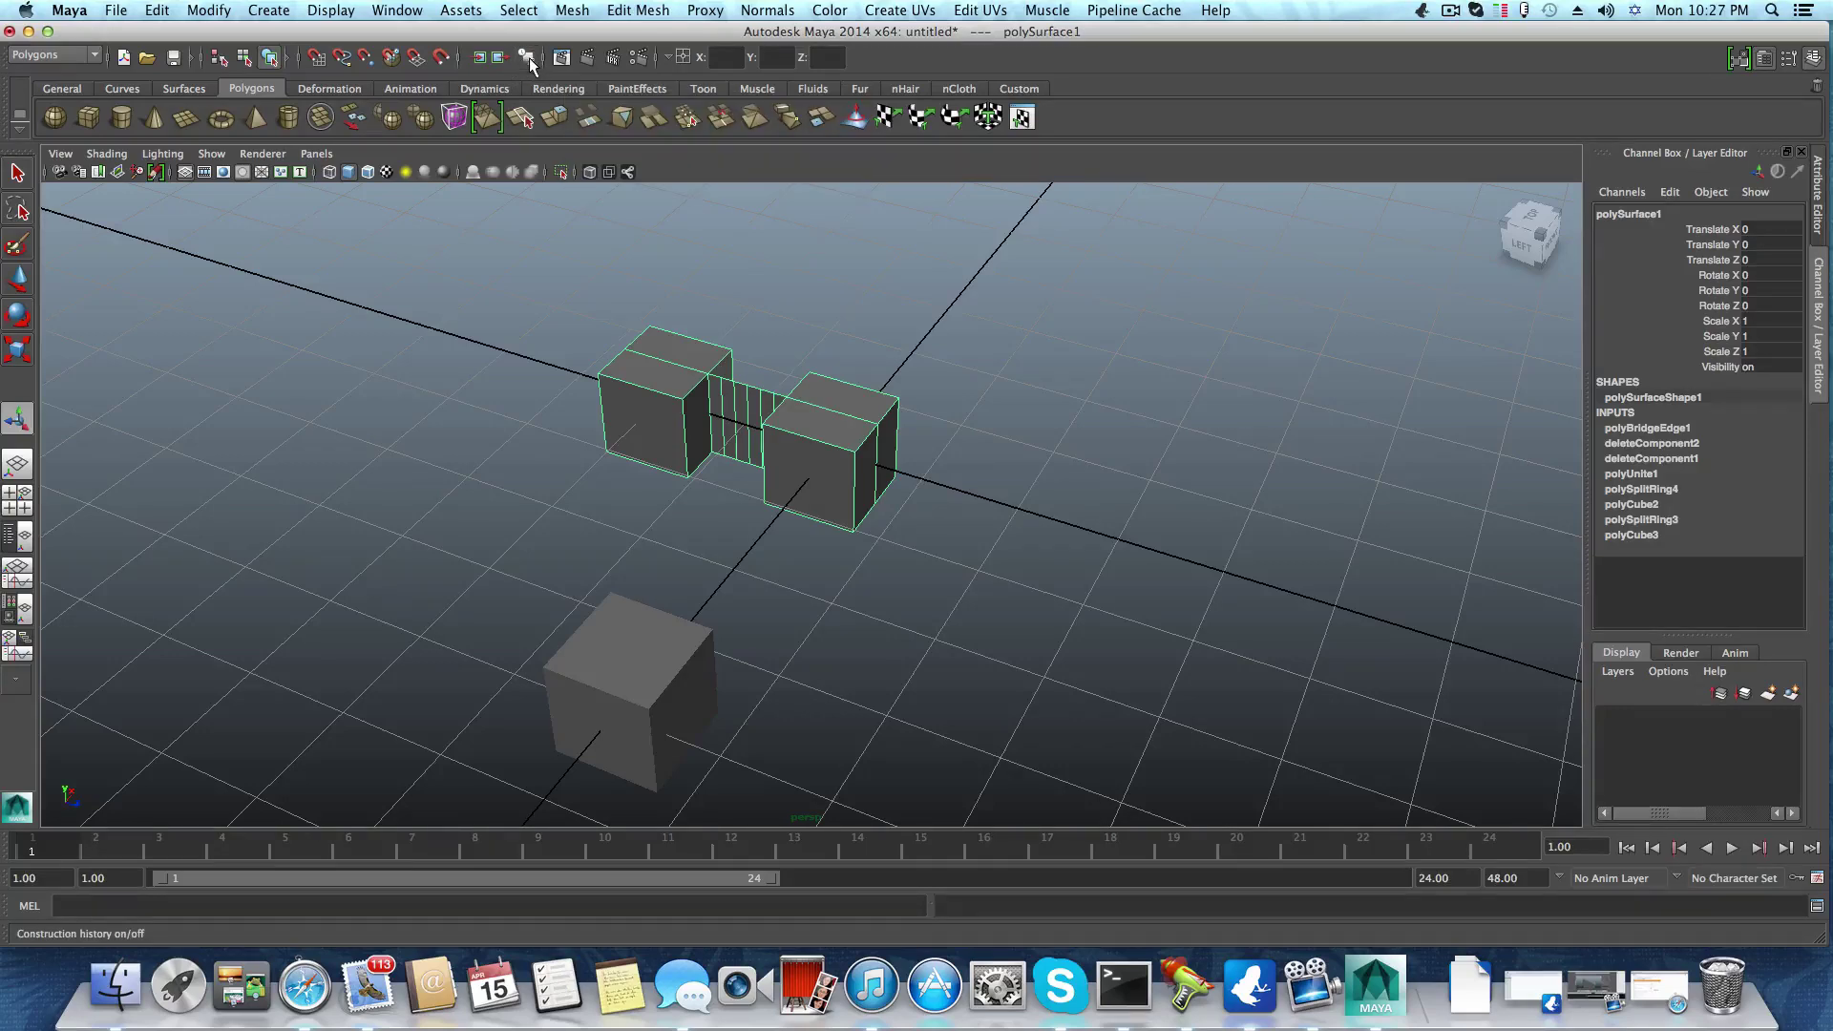
pyautogui.scroll(5, 860, 524)
pyautogui.keyDown('alt'); pyautogui.moveTo(830, 433); pyautogui.dragTo(840, 520); pyautogui.keyUp('alt')
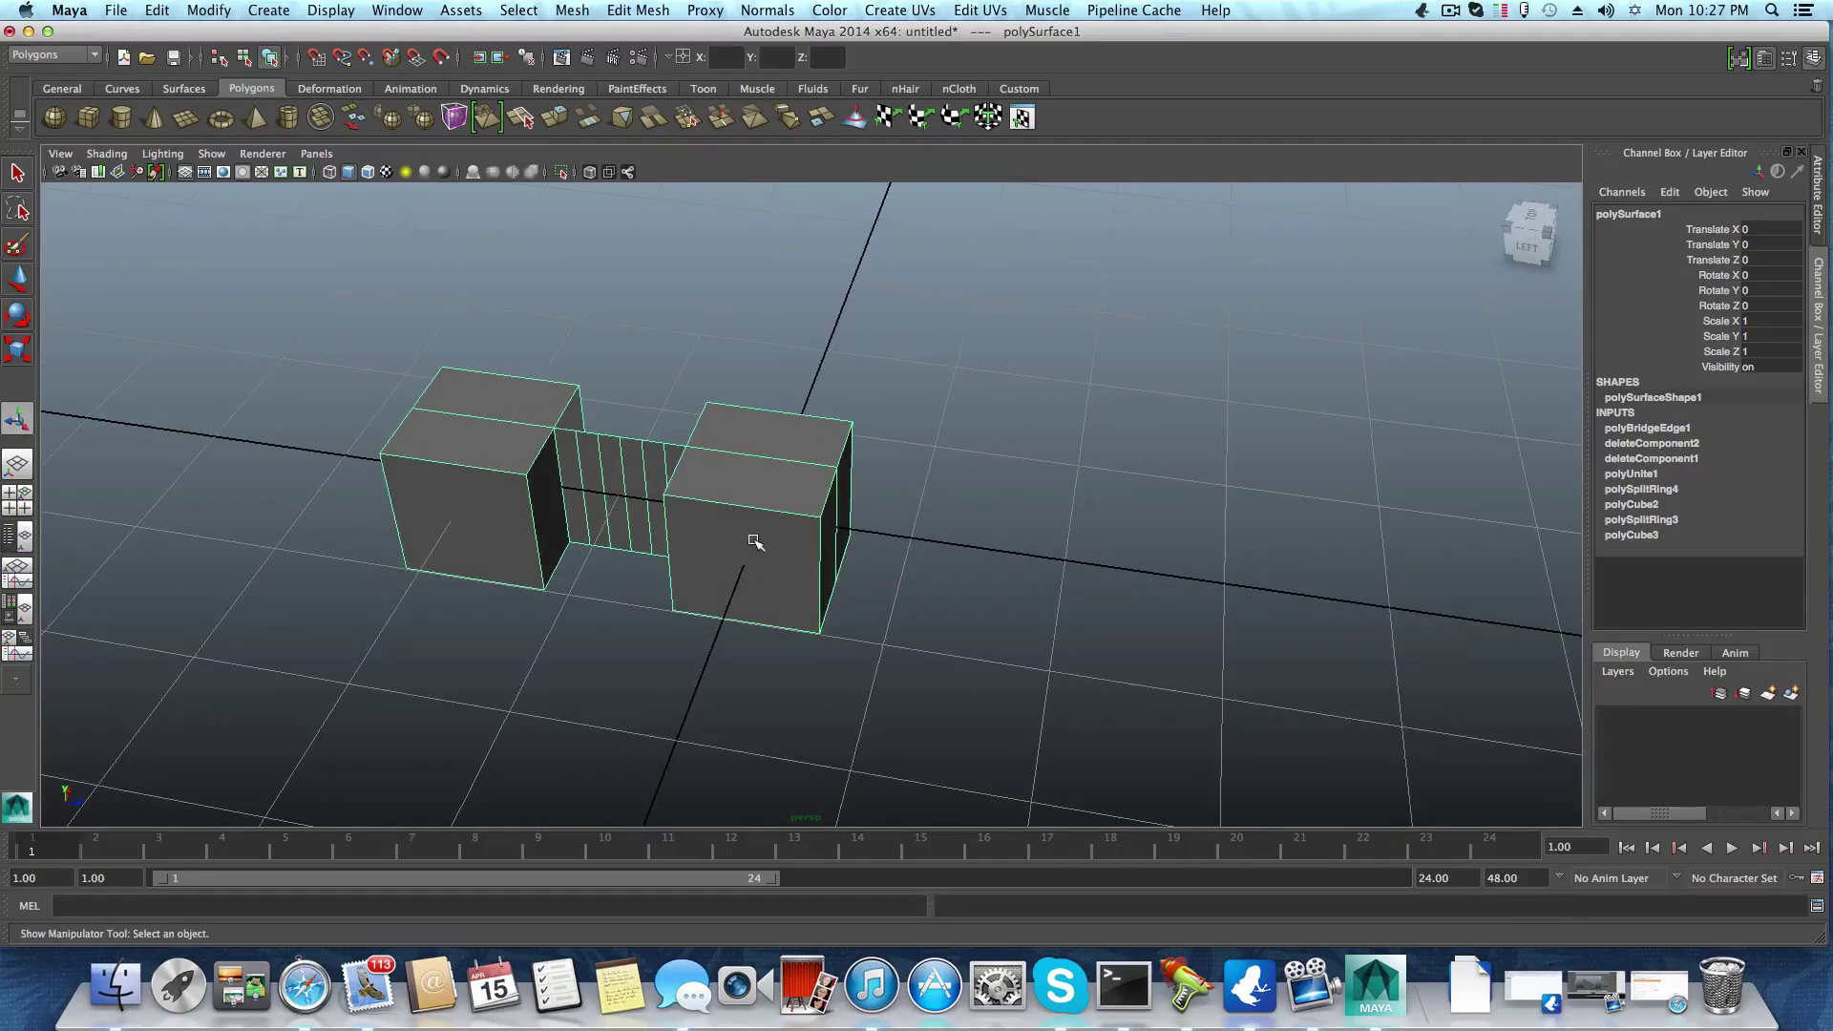
pyautogui.scroll(3, 755, 542)
# Insert two edge loops across polySurface1's right block, then toggle Construction History
pyautogui.keyDown('shift'); pyautogui.moveTo(781, 527); pyautogui.dragTo(741, 535, button='right'); pyautogui.keyUp('shift')
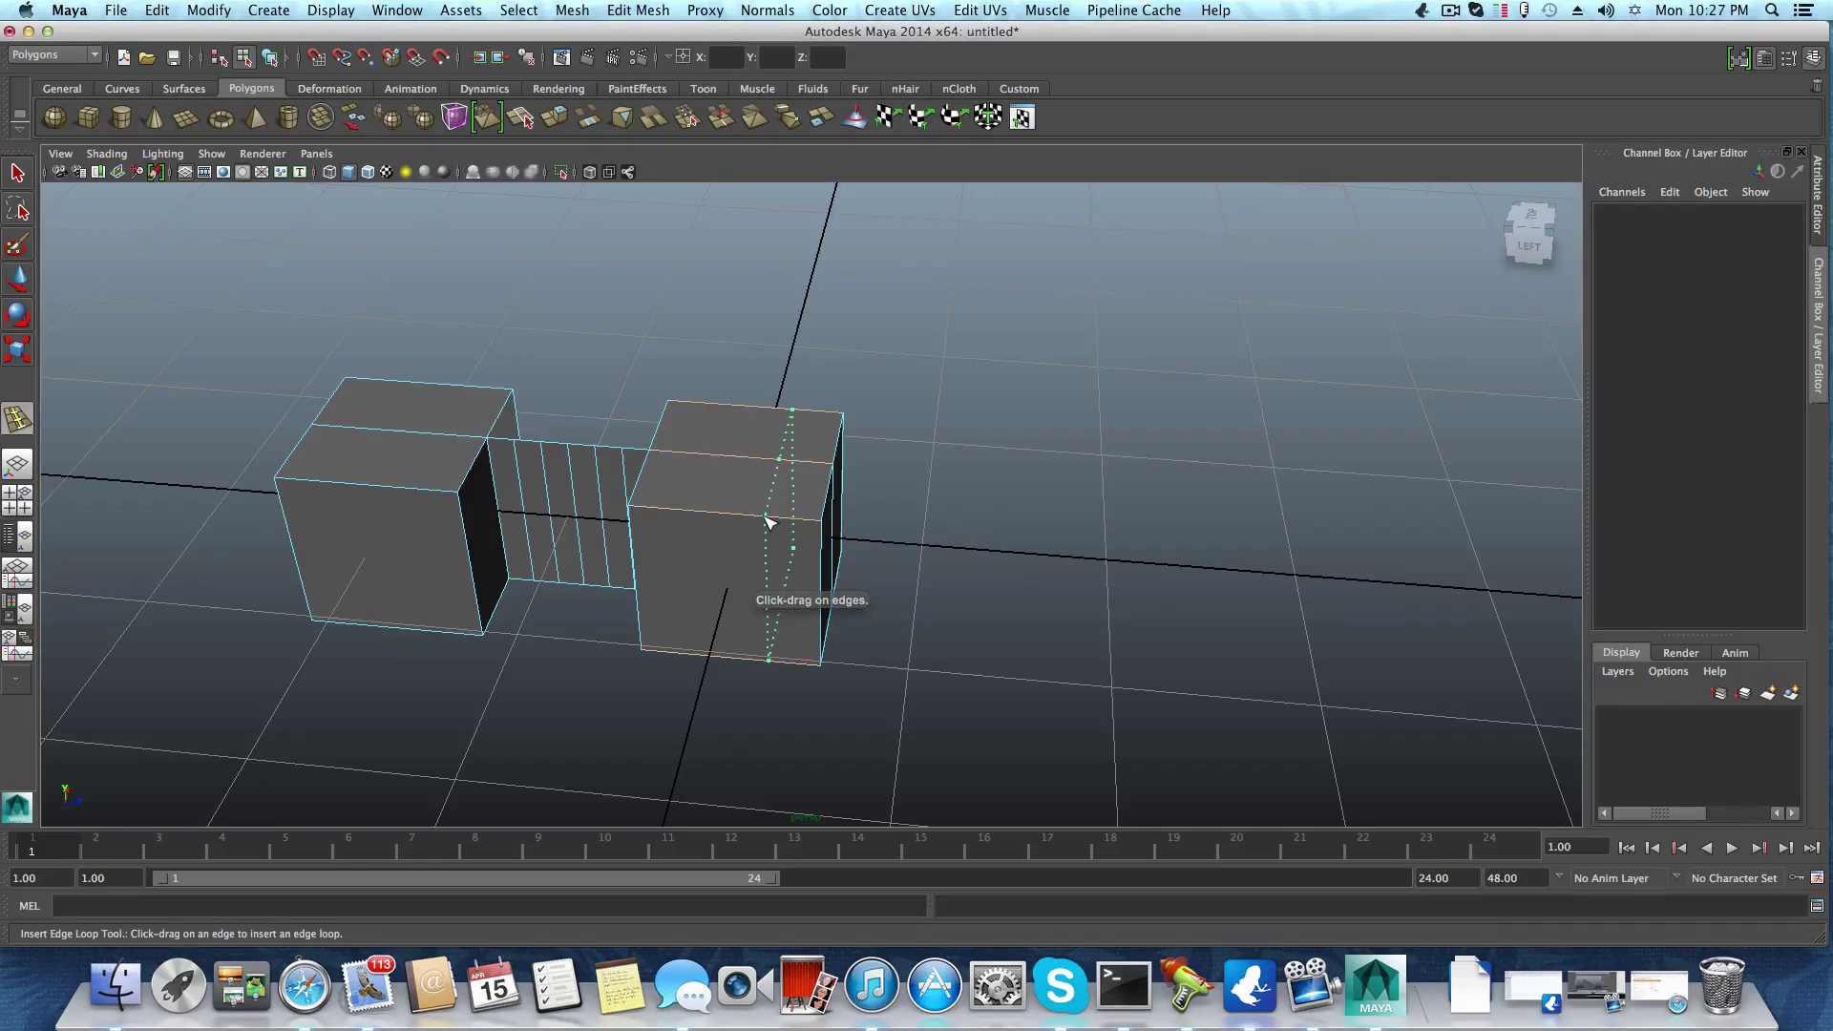
pyautogui.click(766, 518)
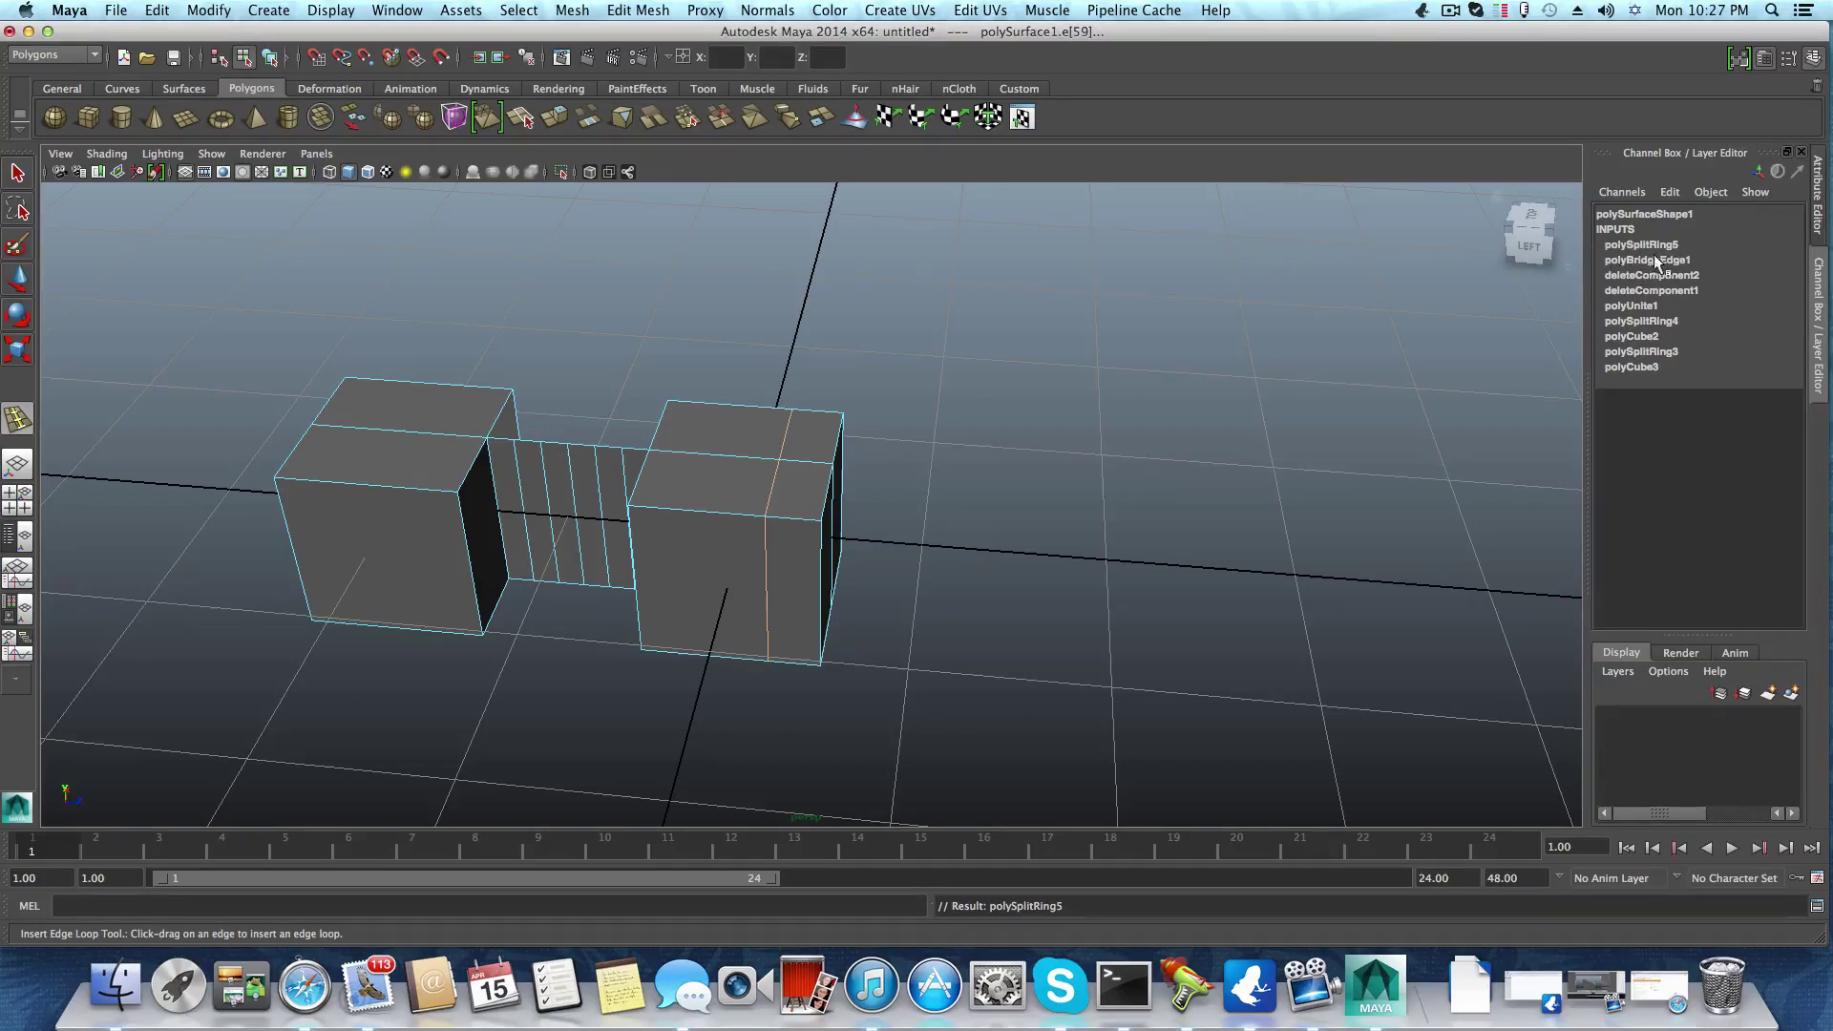
pyautogui.click(738, 519)
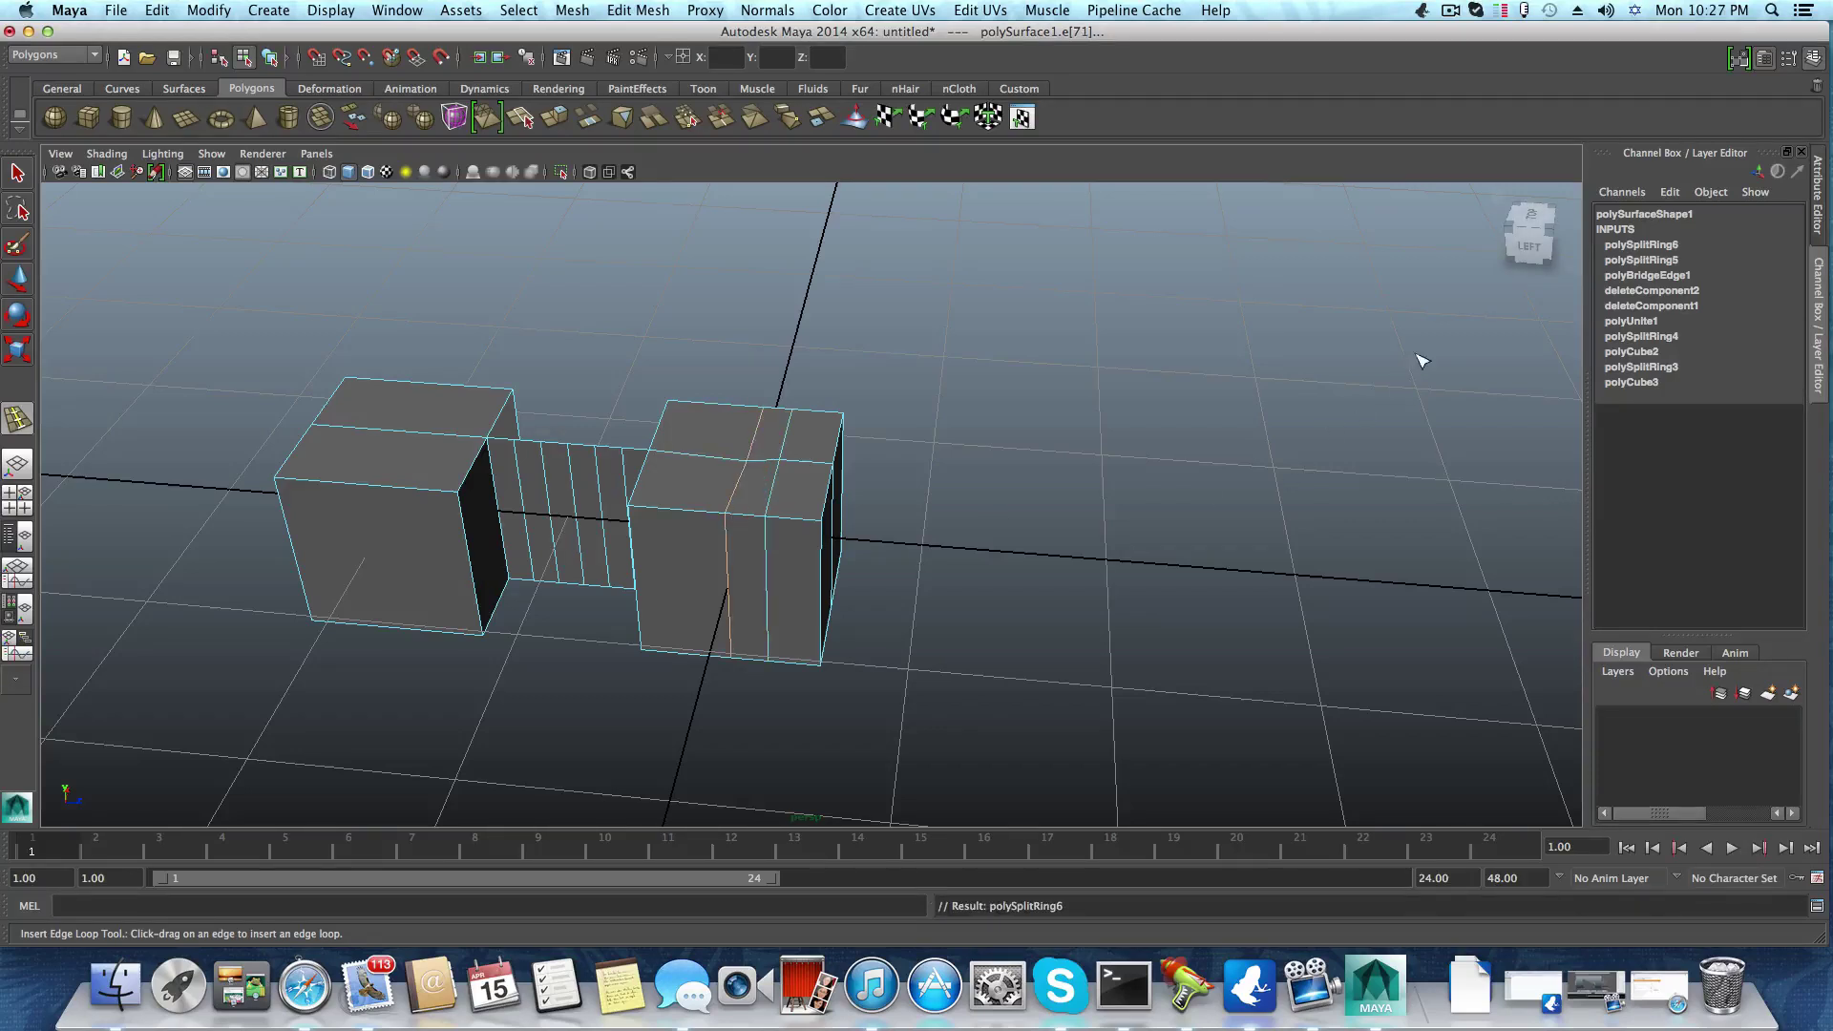
pyautogui.click(526, 57)
pyautogui.keyDown('alt'); pyautogui.moveTo(1057, 554); pyautogui.dragTo(708, 622); pyautogui.keyUp('alt')
# Undo the last edge loop, switch to object mode, and orbit to review the cubes
pyautogui.hotkey('ctrl', 'z')
pyautogui.hotkey('ctrl', 'z')
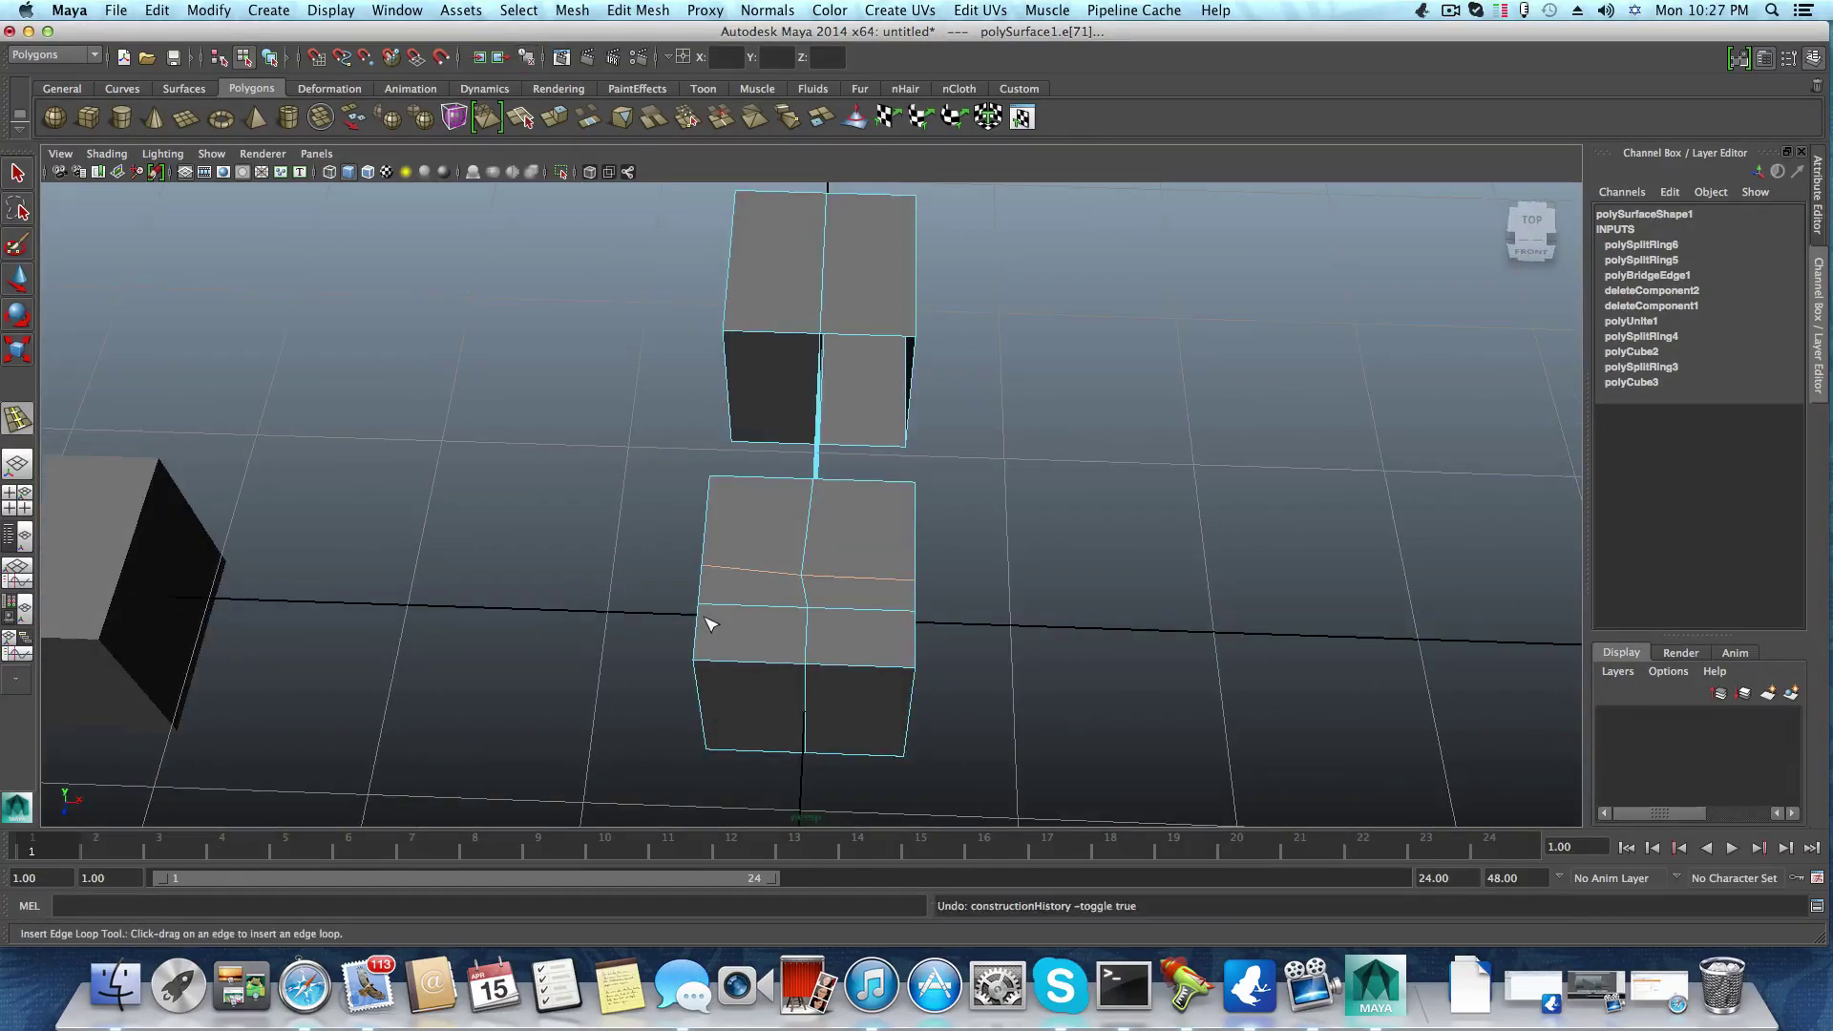
pyautogui.press('F8')
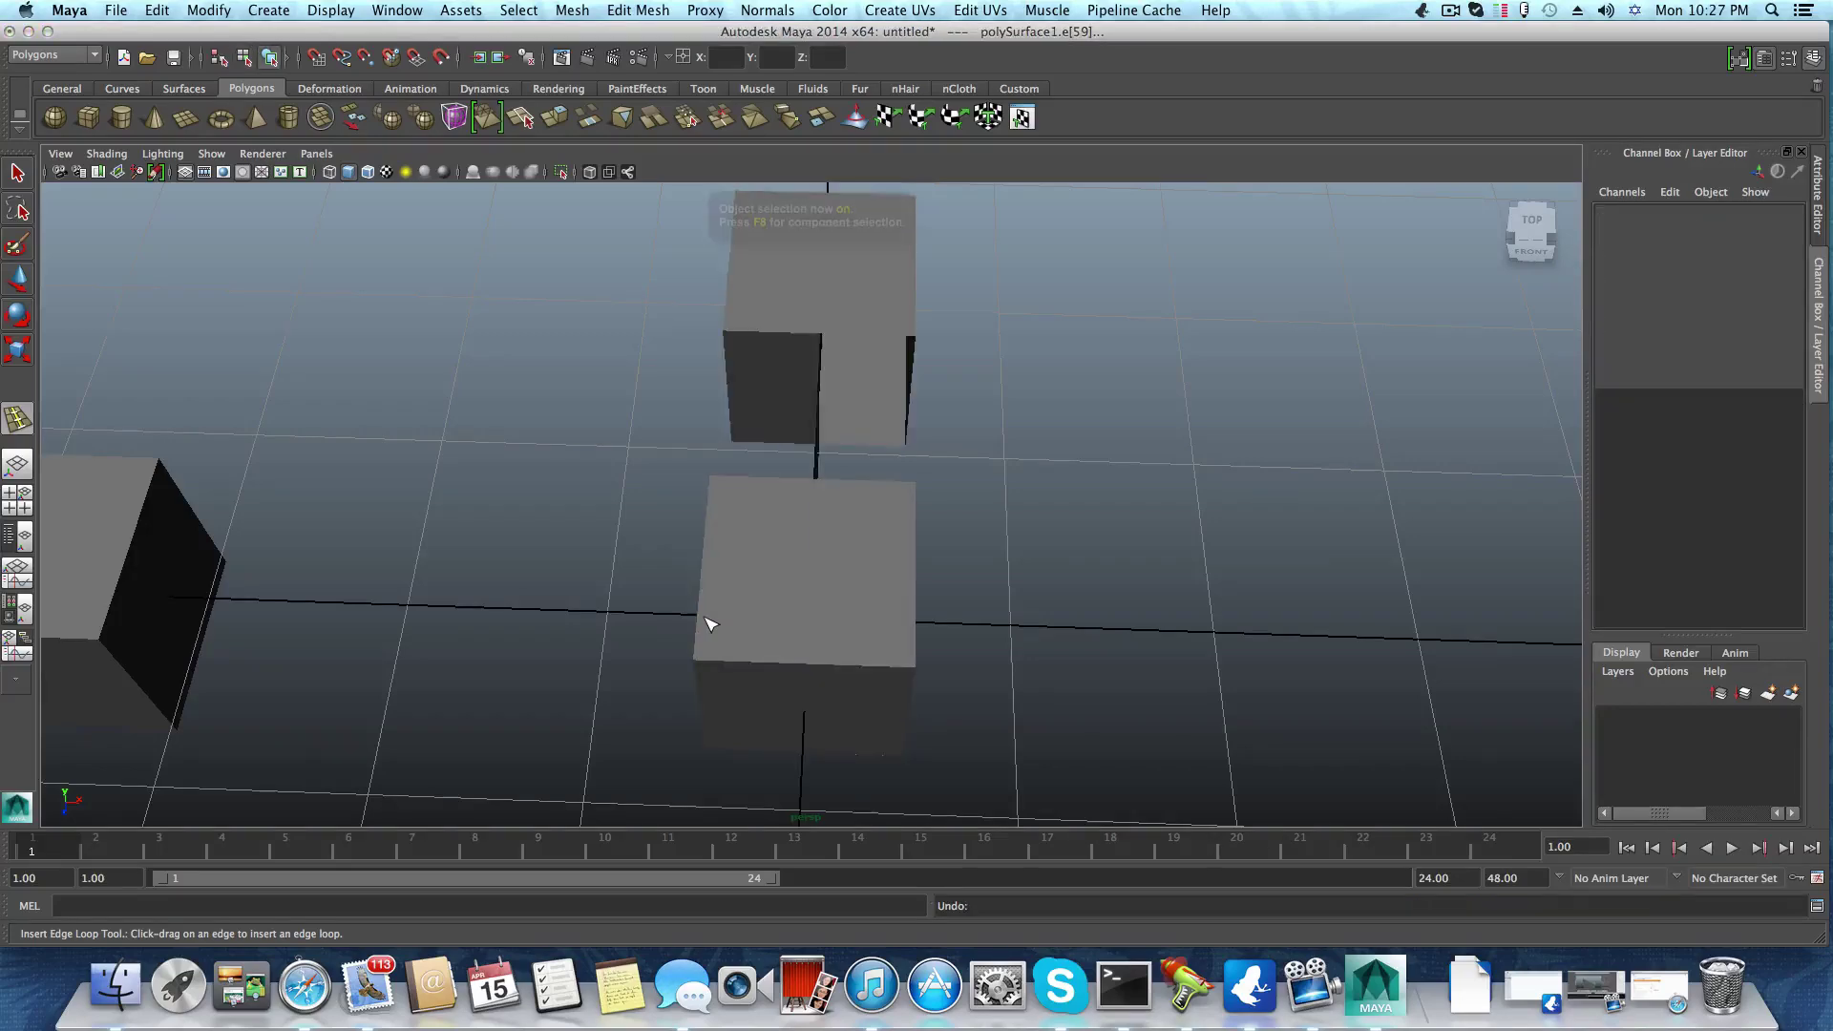
pyautogui.scroll(-8, 707, 623)
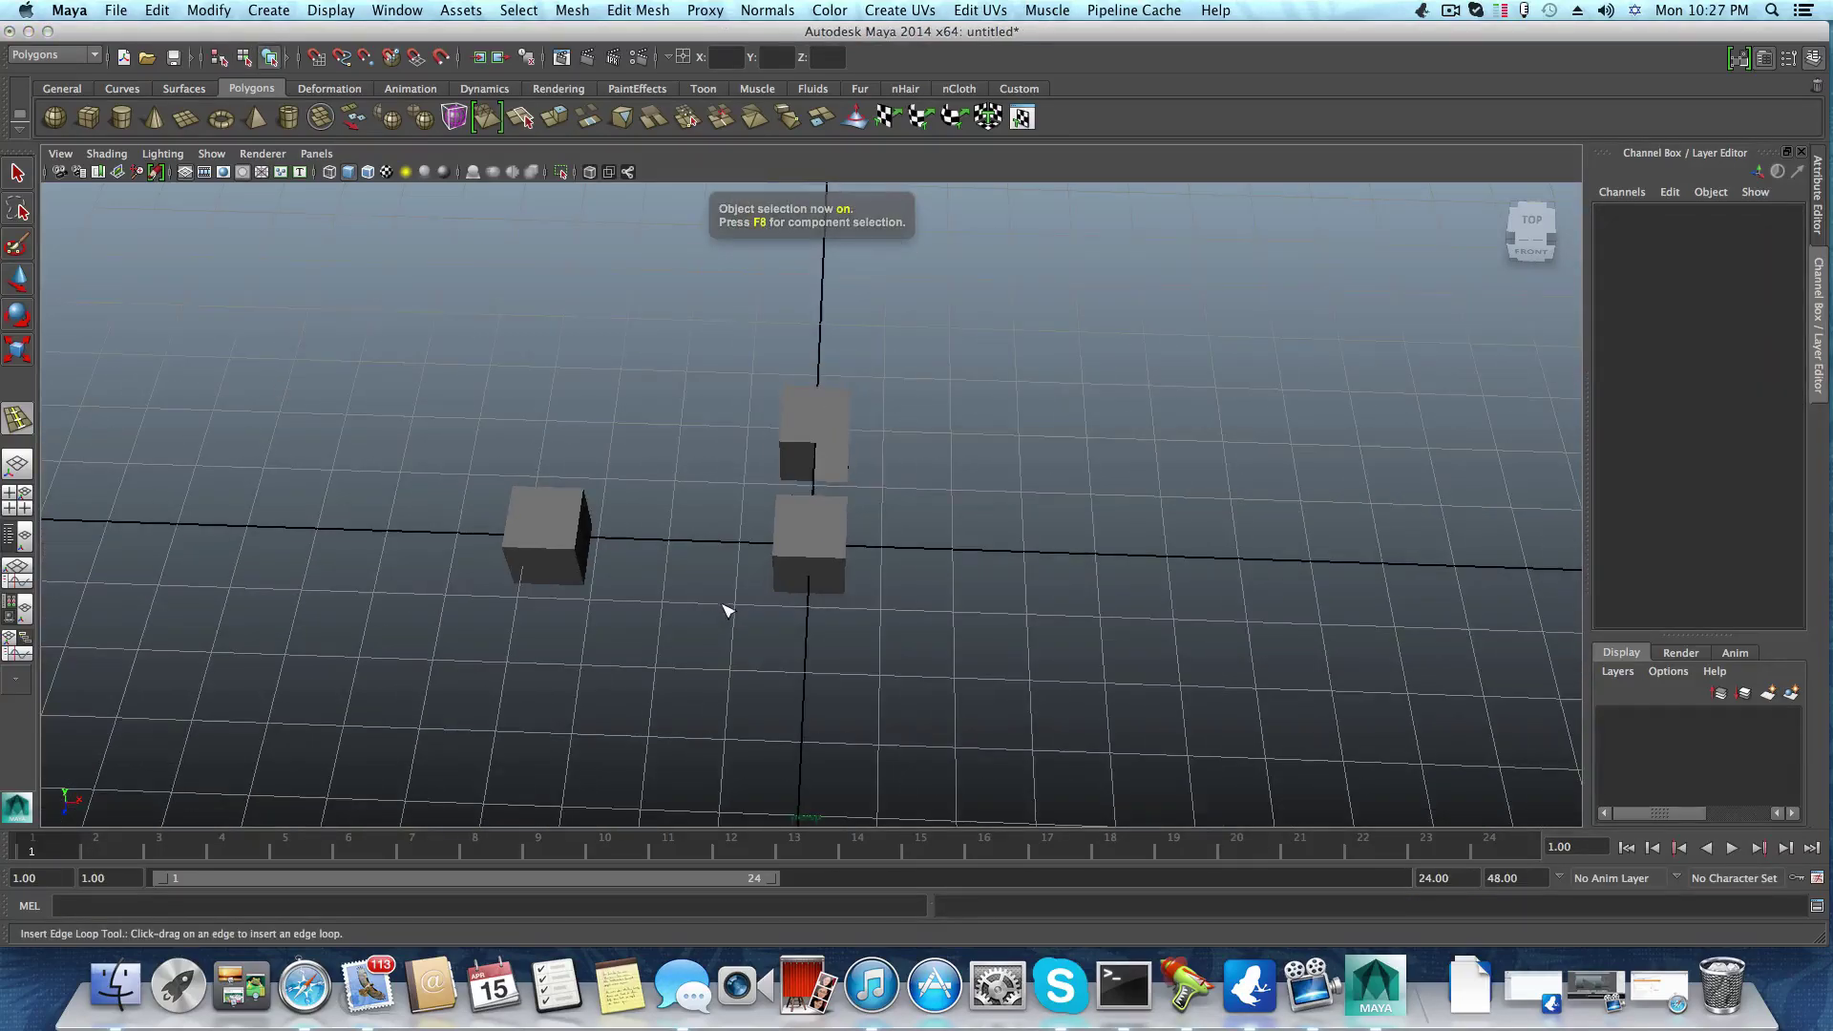
pyautogui.keyDown('alt'); pyautogui.moveTo(725, 611); pyautogui.dragTo(716, 573); pyautogui.keyUp('alt')
pyautogui.keyDown('alt'); pyautogui.moveTo(715, 573); pyautogui.dragTo(716, 571, button='middle'); pyautogui.keyUp('alt')
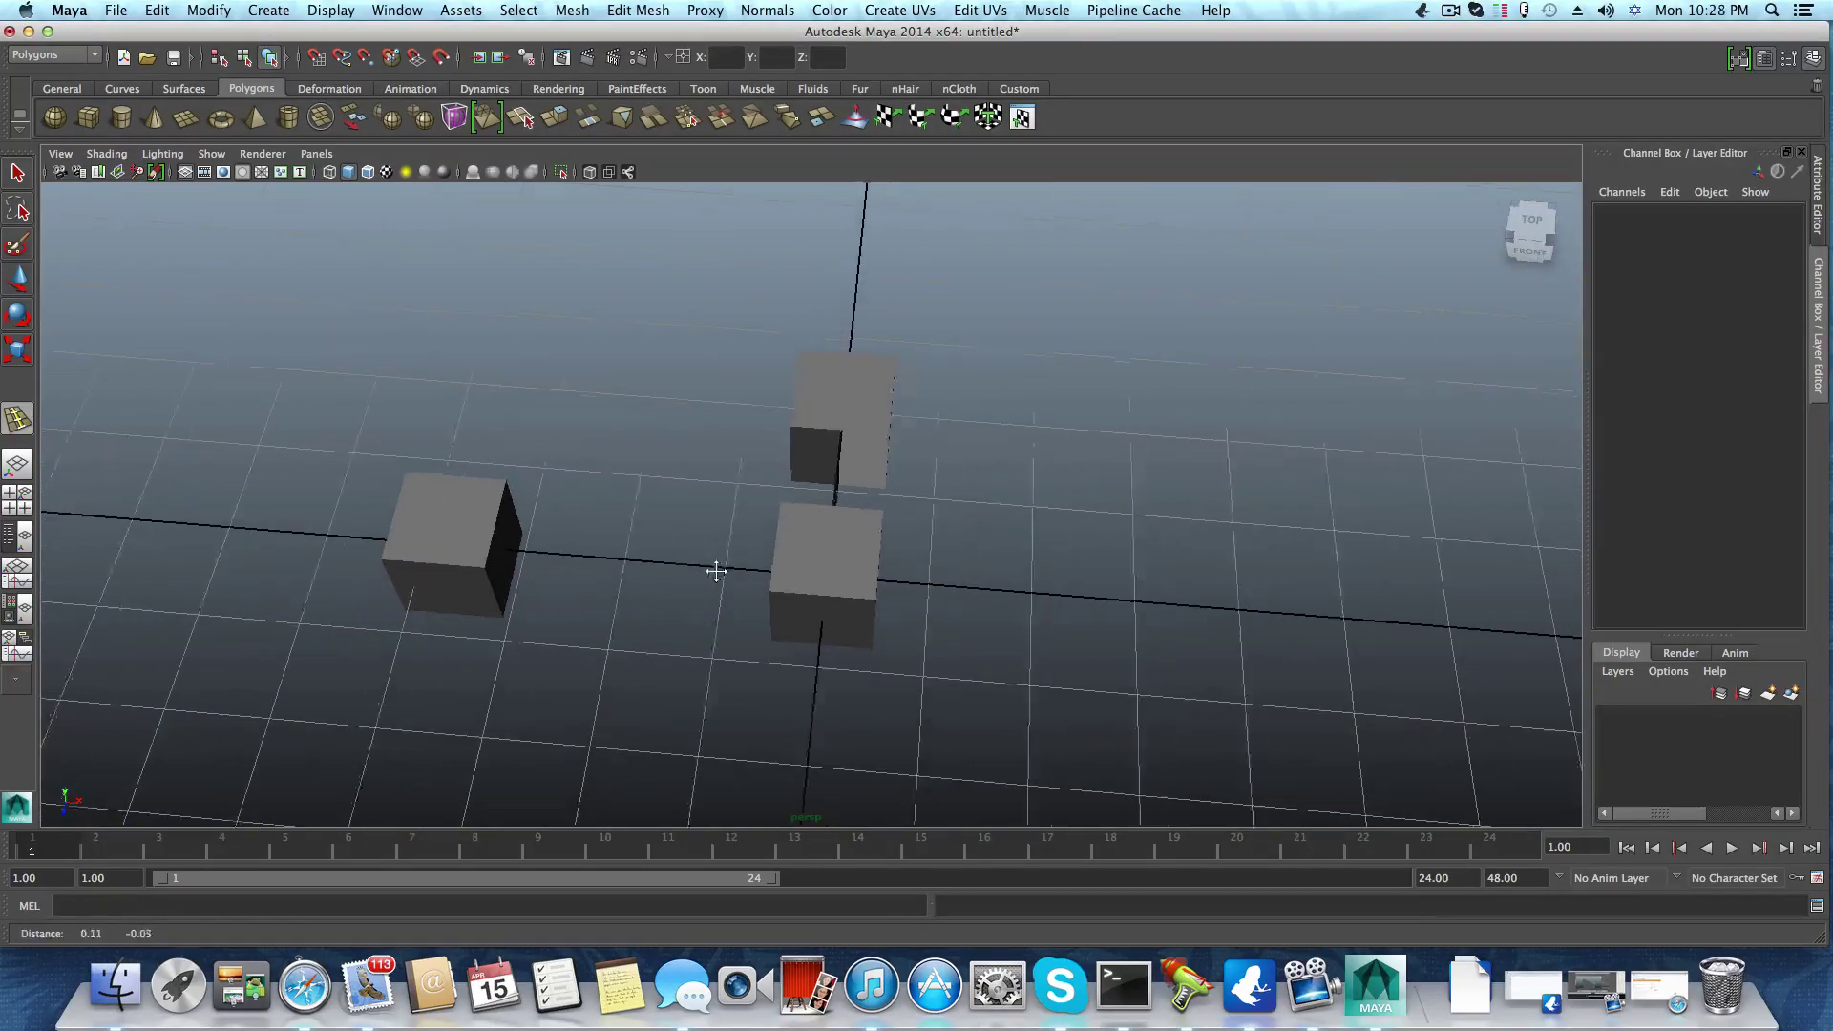
pyautogui.moveTo(716, 571)
pyautogui.keyDown('alt'); pyautogui.mouseDown()
pyautogui.moveTo(679, 531)
pyautogui.moveTo(760, 598)
pyautogui.moveTo(782, 659)
pyautogui.moveTo(696, 642)
pyautogui.moveTo(761, 627)
pyautogui.moveTo(707, 571)
pyautogui.mouseUp(); pyautogui.keyUp('alt')
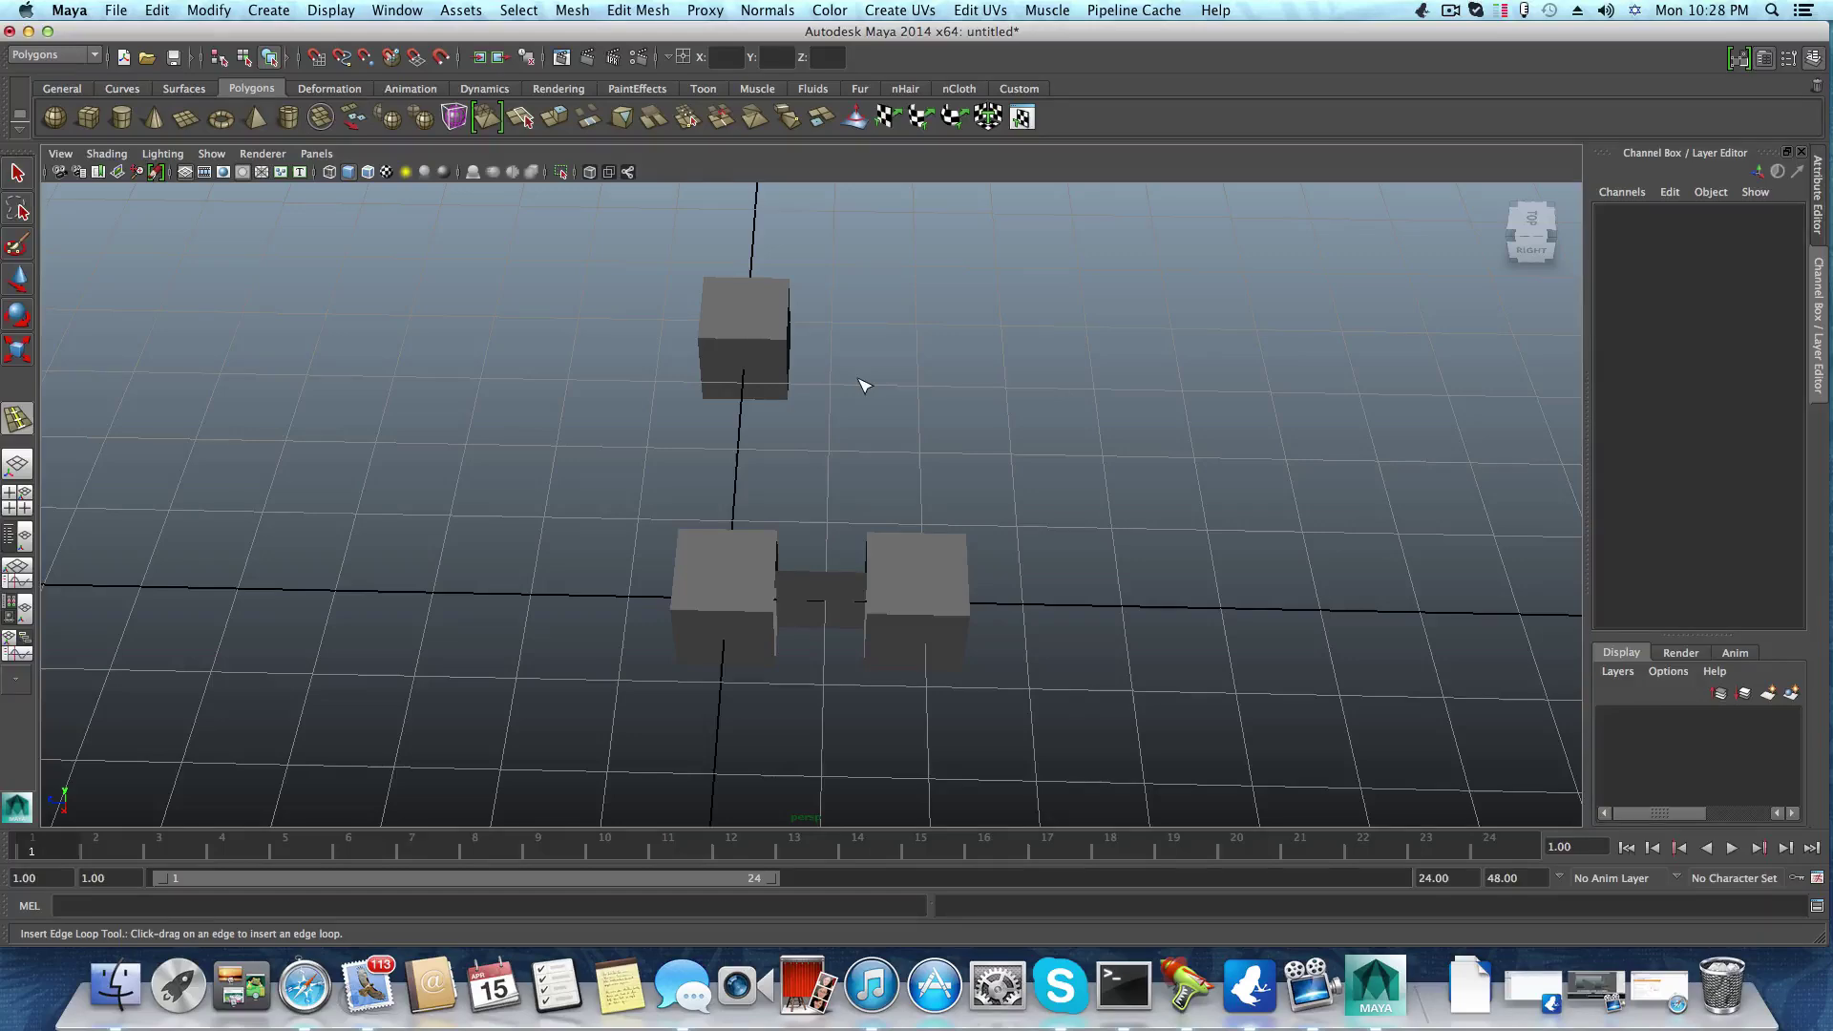
pyautogui.keyDown('alt'); pyautogui.moveTo(818, 495); pyautogui.dragTo(936, 544); pyautogui.keyUp('alt')
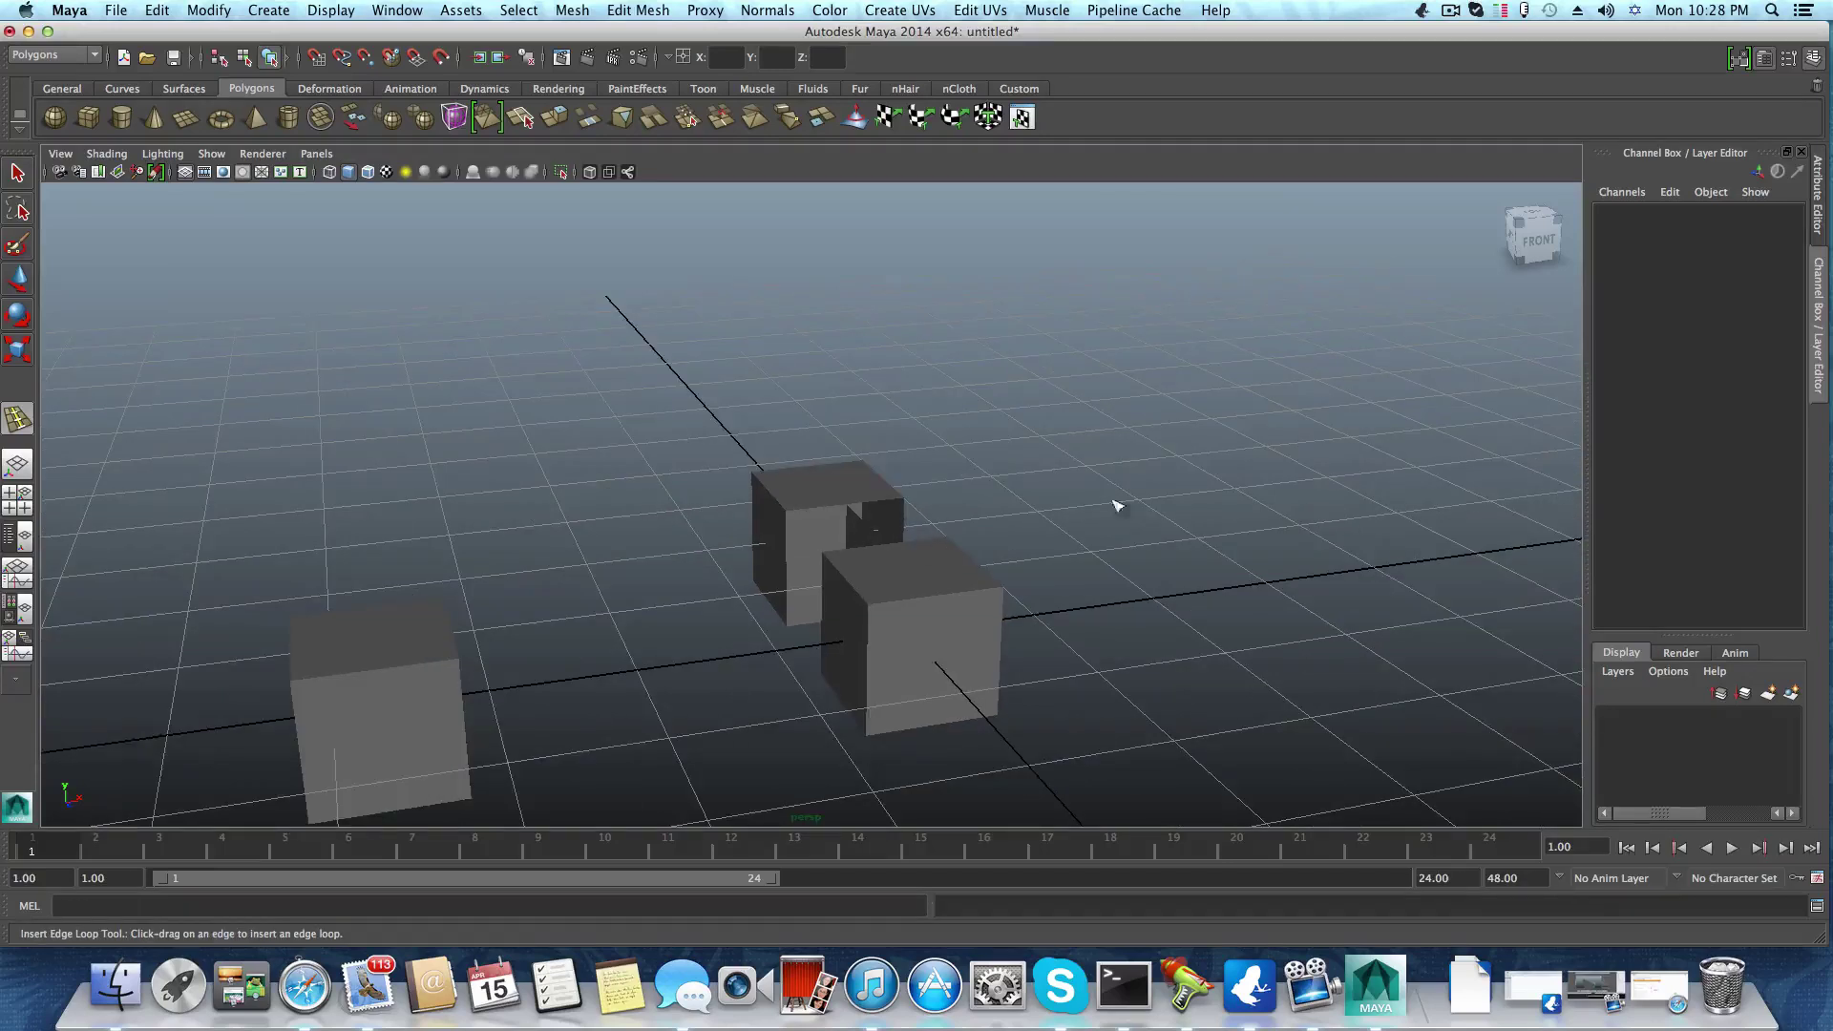